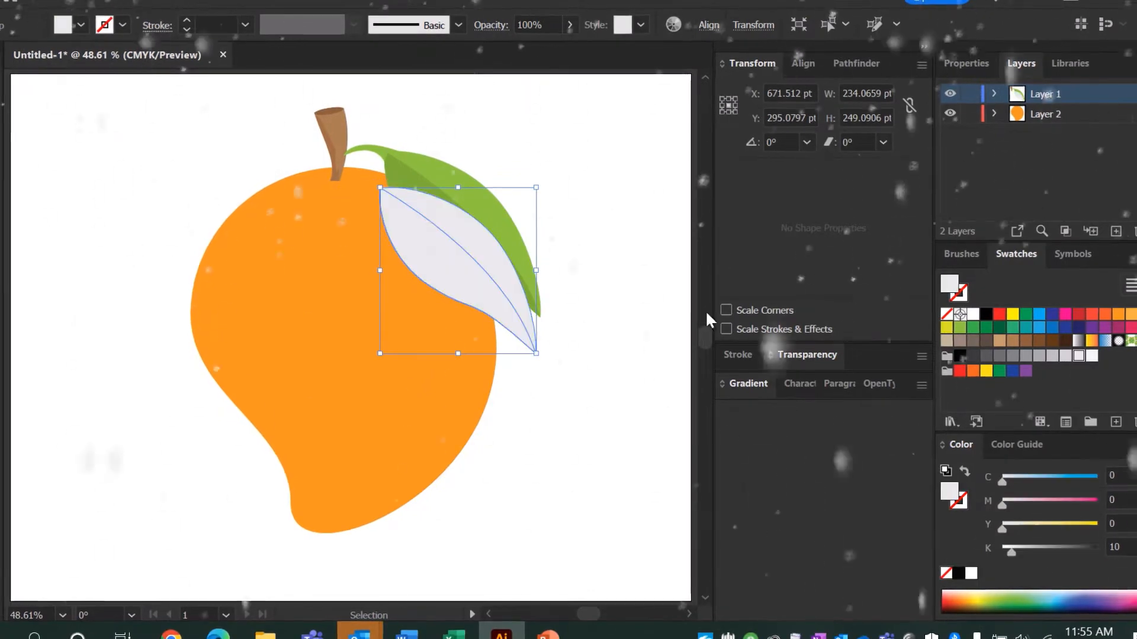
Step: Unite the two light grey leaf halves into one shape and send it behind the green leaf
left_click(856, 64)
left_click(738, 114)
right_click(443, 237)
left_click(670, 591)
Step: Set the grey leaf shape's blend mode to Multiply and shift it slightly down and left as a shadow
left_click(798, 385)
left_click(758, 77)
left_click_drag(425, 272, 413, 279)
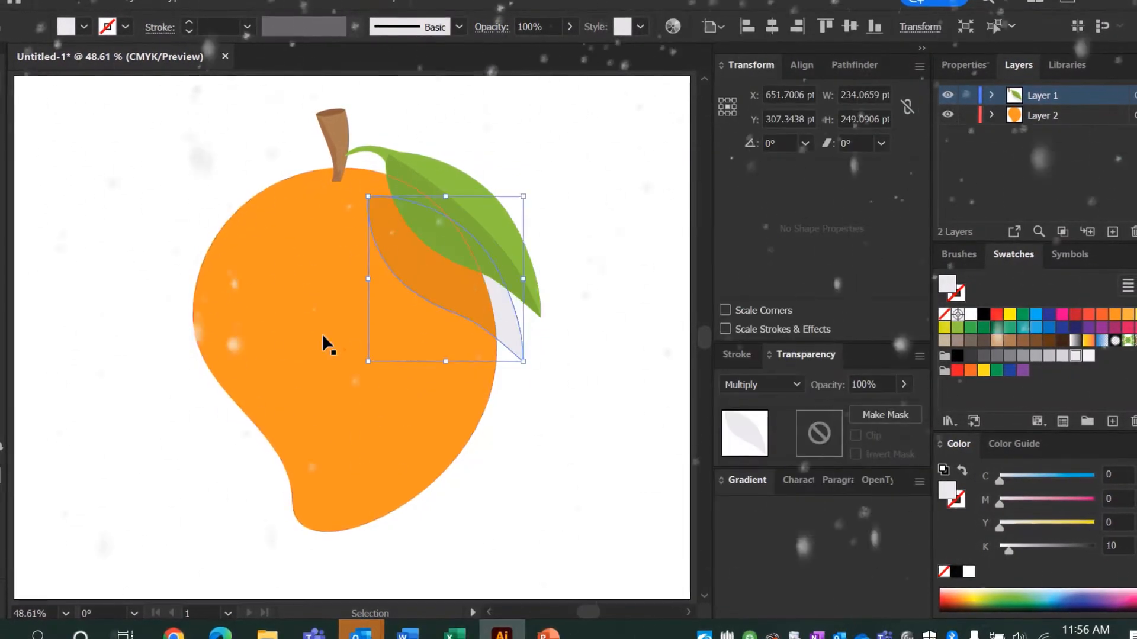
Step: Adjust the leaf shadow's placement and trim away the part that extends beyond the mango
left_click_drag(529, 365, 518, 374)
left_click(388, 338, "shift")
left_click(506, 344, "alt")
Step: Draw a small closed shadow shape beneath the stem with the Pen tool and set its blend mode to Multiply
left_click(317, 185)
left_click(332, 181)
left_click(351, 185)
left_click(367, 197)
left_click_drag(380, 196, 358, 181)
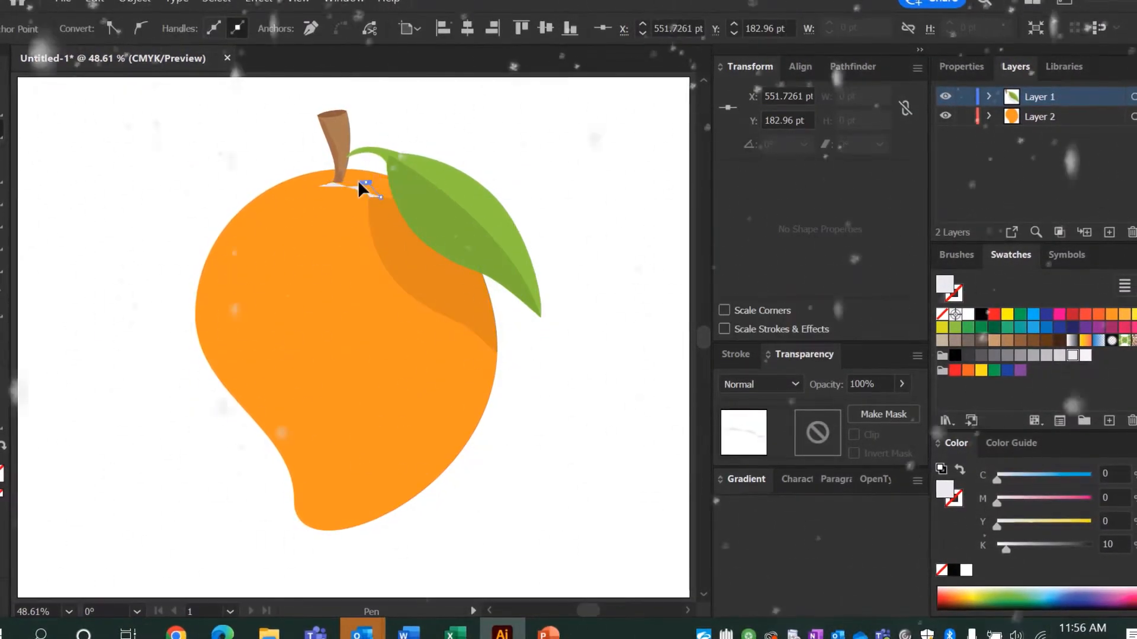
left_click(318, 186)
left_click(796, 386)
left_click(759, 77)
Step: Draw a circle on Layer 2 and position it over the mango's upper left area
left_click(2, 174)
left_click(1041, 117)
left_click_drag(247, 235, 382, 398)
left_click(2, 88)
left_click_drag(330, 316, 296, 288)
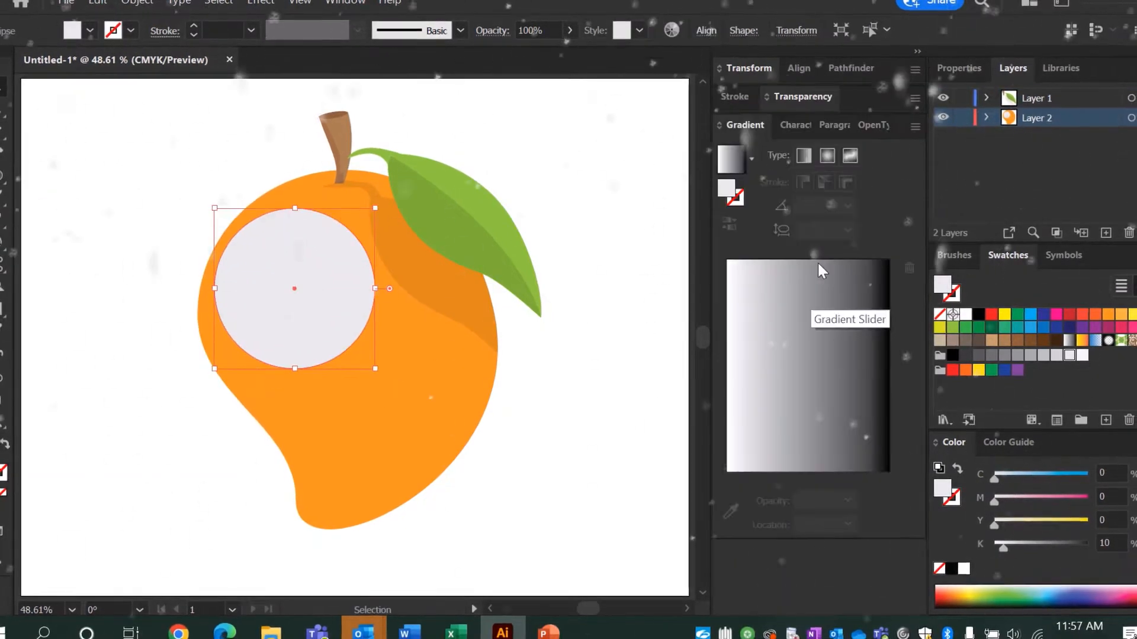
Step: Fill the circle with a radial gradient and set its outer colour stop to the mango's orange
left_click(818, 266)
left_click(826, 156)
double_click(887, 476)
left_click(726, 476)
left_click(846, 499)
Step: Stretch the gradient circle wider and taller, and shift the gradient's bright centre towards the mango's upper left
left_click_drag(296, 367, 296, 404)
left_click_drag(296, 208, 296, 194)
left_click_drag(376, 298, 420, 298)
left_click(2, 309)
left_click_drag(317, 298, 270, 279)
Step: Draw a closed white crescent highlight along the mango's lower right edge with the Pen tool
left_click(1, 132)
left_click(964, 315)
left_click(424, 224)
left_click_drag(362, 511, 137, 456)
left_click(362, 308)
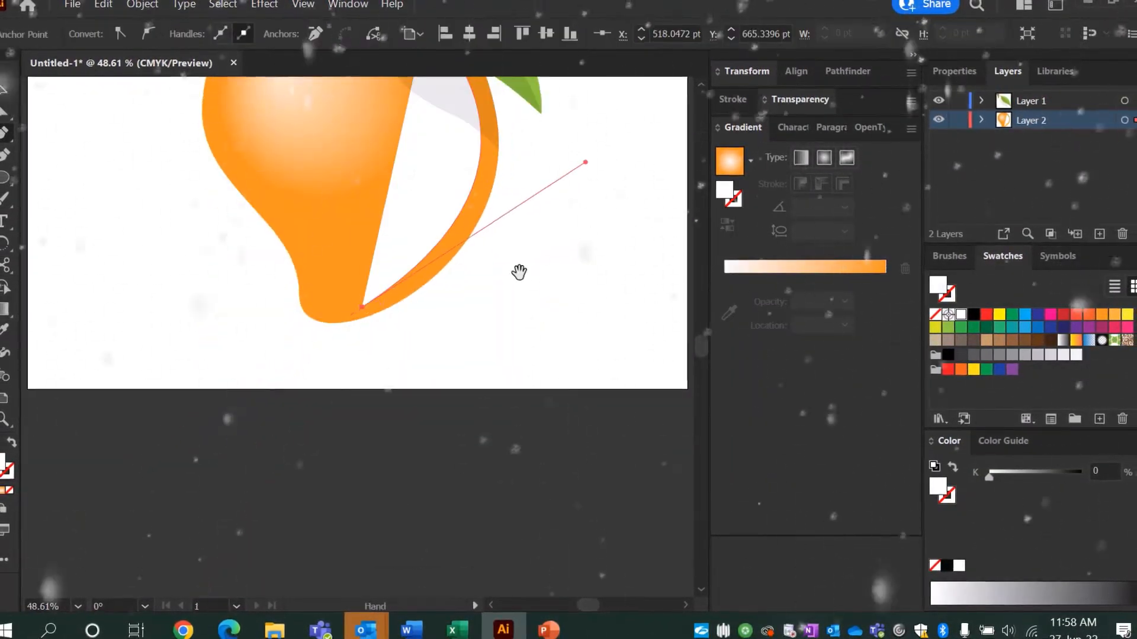
left_click_drag(520, 272, 492, 556)
left_click_drag(396, 308, 251, 149)
key("ctrl+0")
Step: Fill the crescent highlight with the white-to-orange gradient and make the gradient linear
left_click(3, 89)
left_click(825, 157)
left_click(594, 319)
left_click(472, 349)
left_click(800, 158)
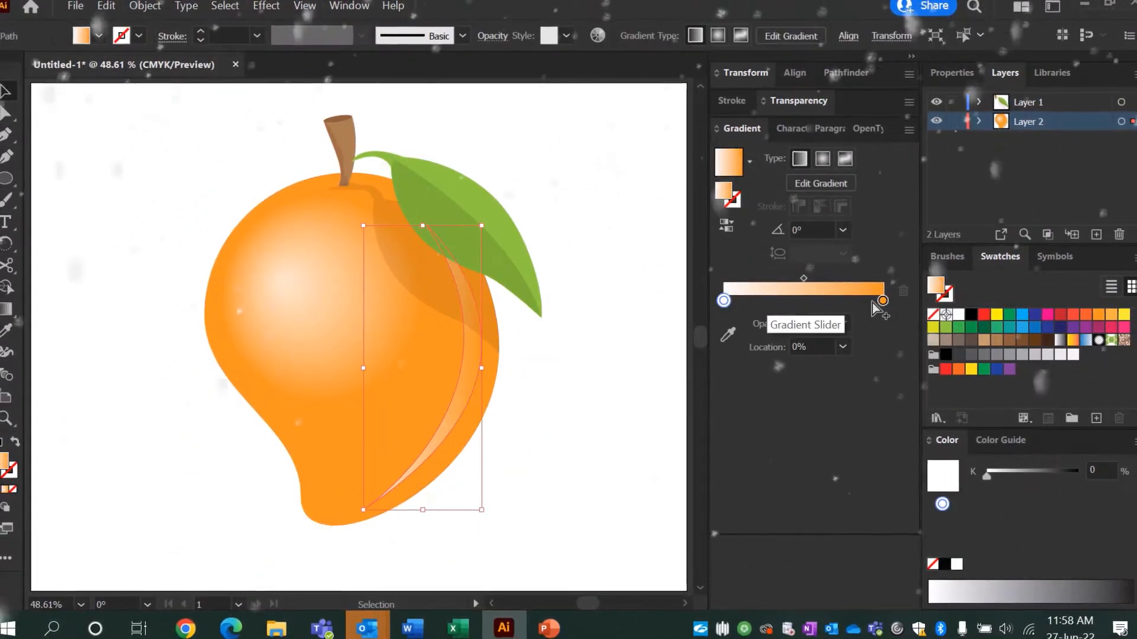
Step: Reverse the crescent's gradient so white is the end stop, and place the orange stop at about 38%
left_click_drag(883, 302, 869, 305)
left_click_drag(724, 301, 883, 302)
left_click(882, 302)
left_click_drag(869, 301, 784, 301)
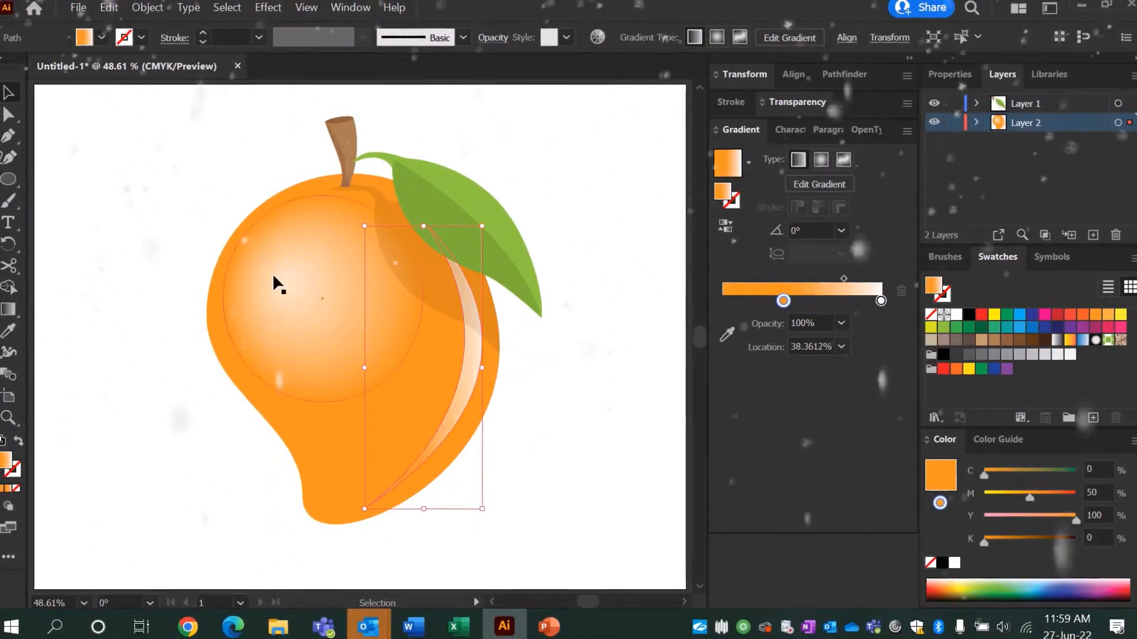
Step: Lower the white stop's opacity and redraw the gradient diagonally across the crescent towards the mango's lower right
left_click(881, 301)
left_click(841, 324)
left_click(856, 382)
left_click(594, 332)
left_click(472, 381)
left_click(7, 309)
left_click_drag(357, 367, 389, 363)
left_click_drag(524, 363, 515, 421)
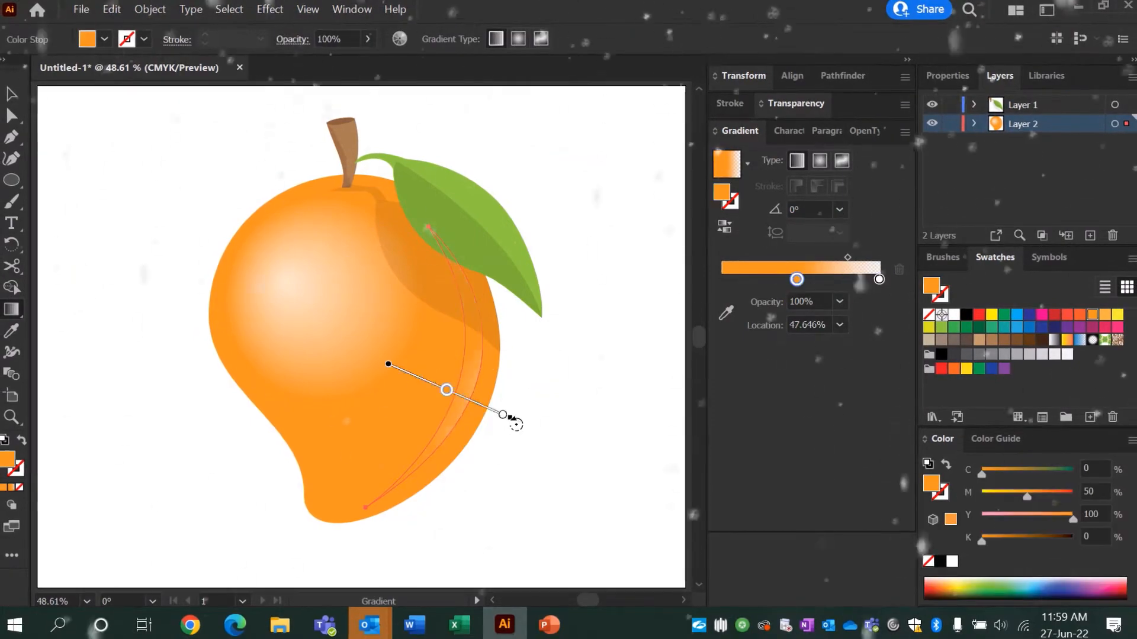
left_click(11, 93)
left_click(135, 155)
Step: Draw a small circle beside the mango and fill it with a radial gradient that has a black centre
left_click(11, 180)
left_click_drag(589, 231, 675, 318)
left_click(819, 160)
left_click(967, 314)
Step: Move the black gradient circle to the mango's bottom tip and send it to the back
left_click(13, 94)
left_click_drag(631, 275, 343, 530)
right_click(359, 530)
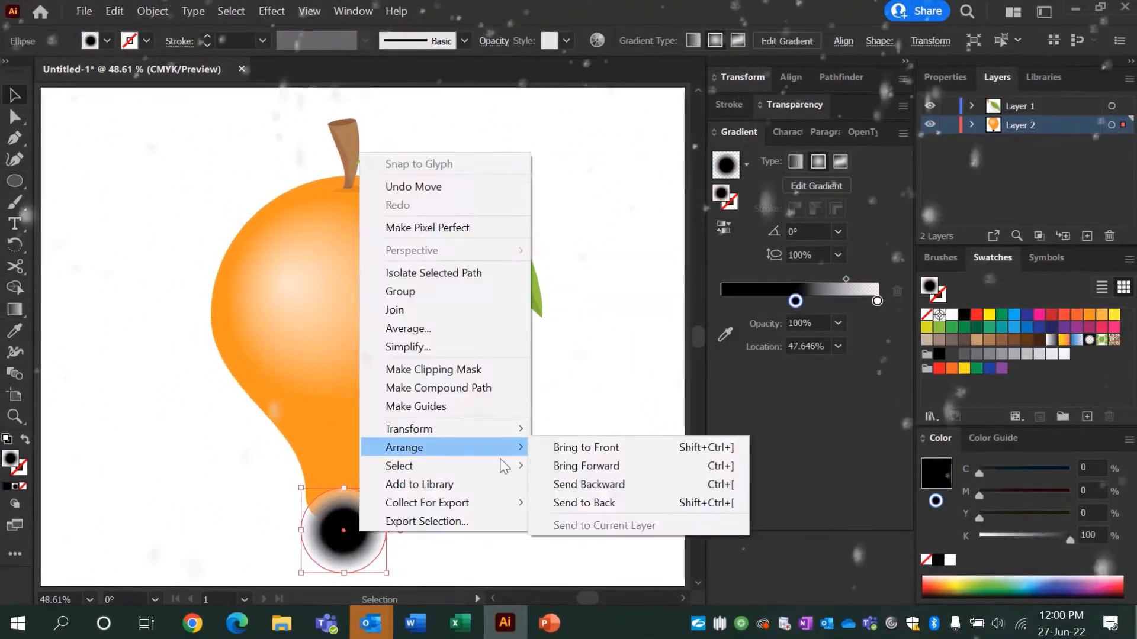
left_click(592, 503)
Step: Reduce the opacity of the black gradient circle behind the mango's tip
left_click(794, 133)
left_click(794, 104)
left_click(889, 133)
left_click_drag(889, 155, 836, 154)
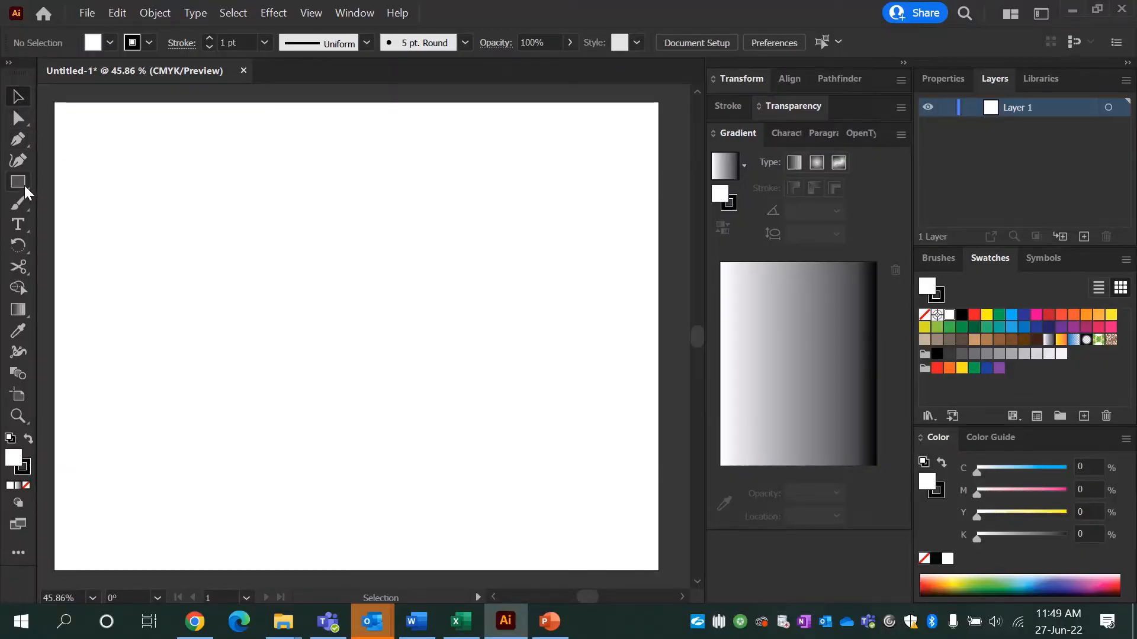
Step: Draw an ellipse about 453 × 441 pt with an orange fill and no stroke, and place it slightly left of the artboard's centre
left_click_drag(20, 186, 88, 203)
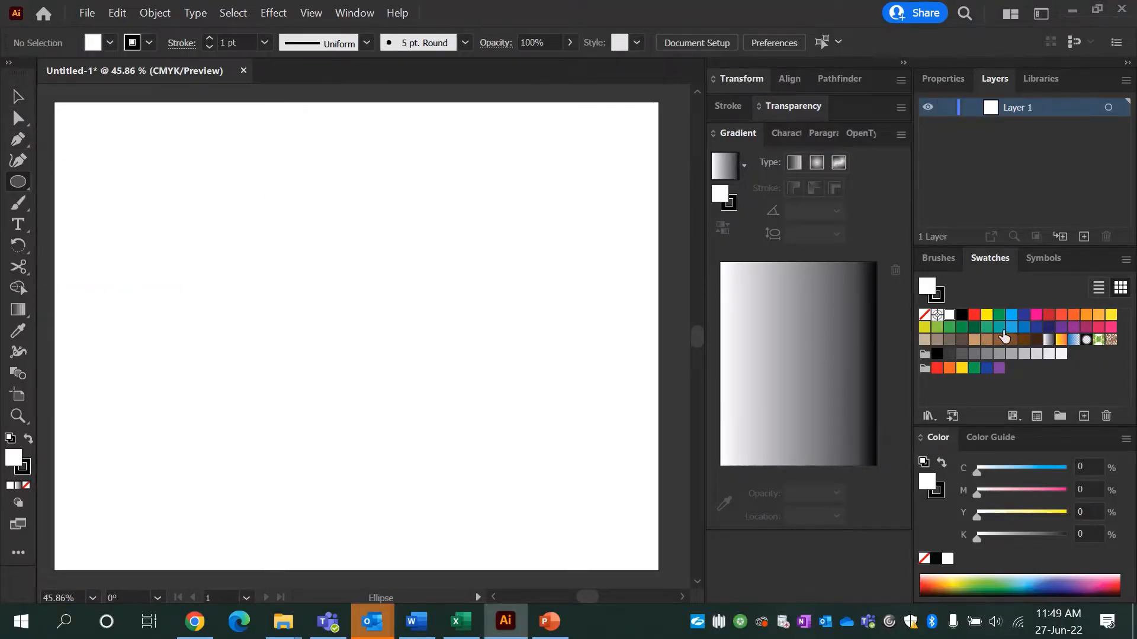
left_click(1086, 320)
left_click(938, 295)
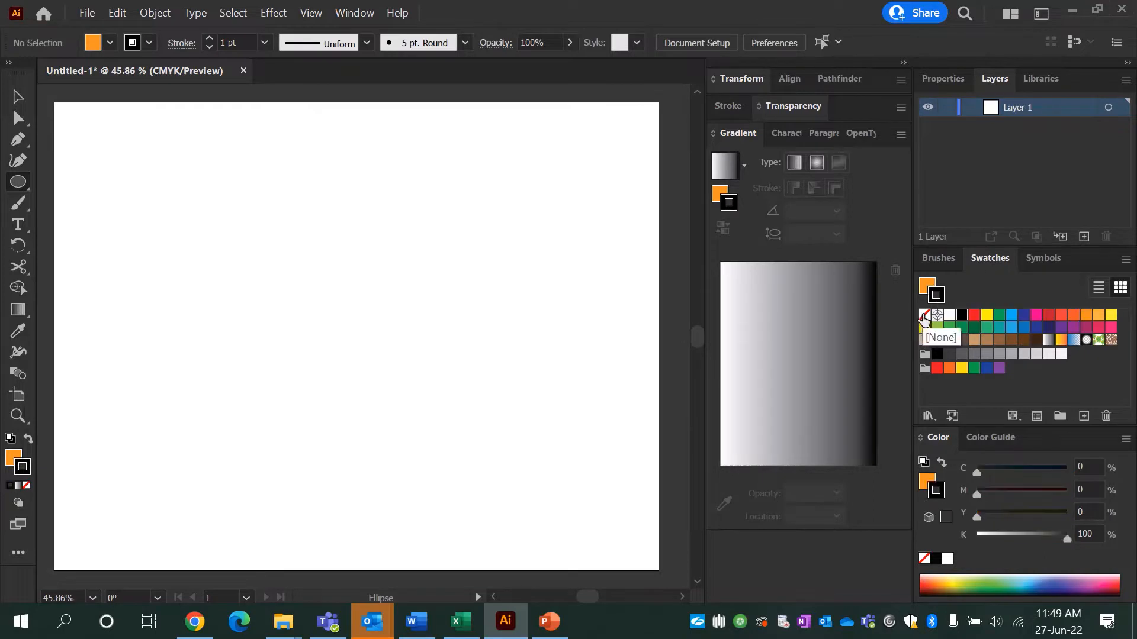
left_click(925, 314)
left_click(924, 290)
left_click_drag(250, 185, 514, 446)
key("v")
left_click_drag(369, 264, 322, 265)
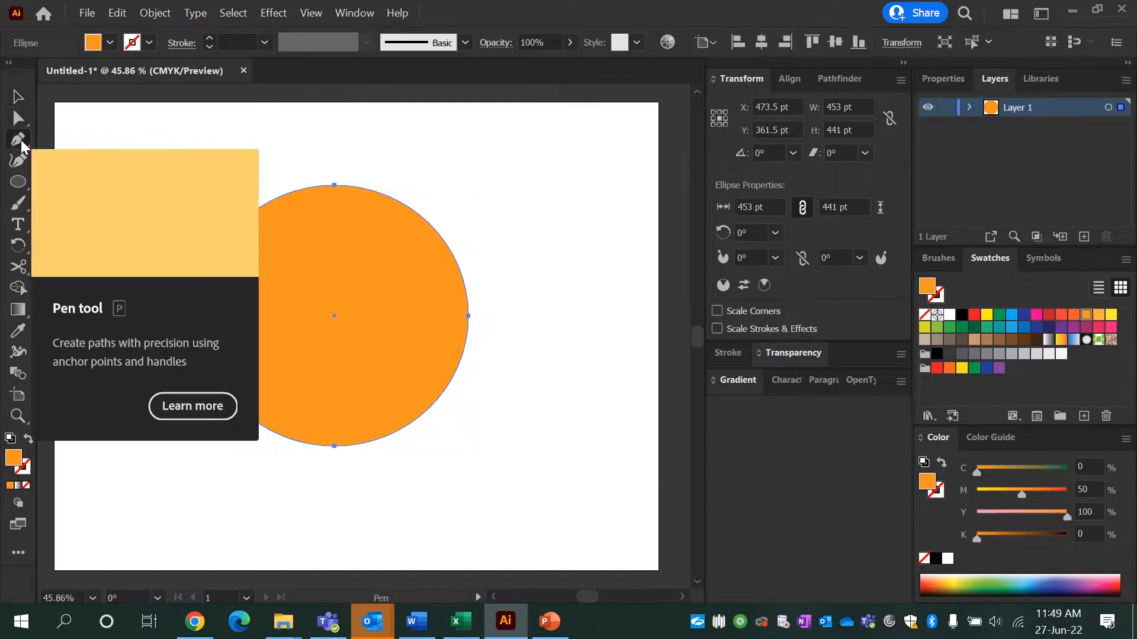
Step: Pull the circle's bottom anchor down and left into a tapered tip, and shift the shape 24 pt right
left_click(17, 140)
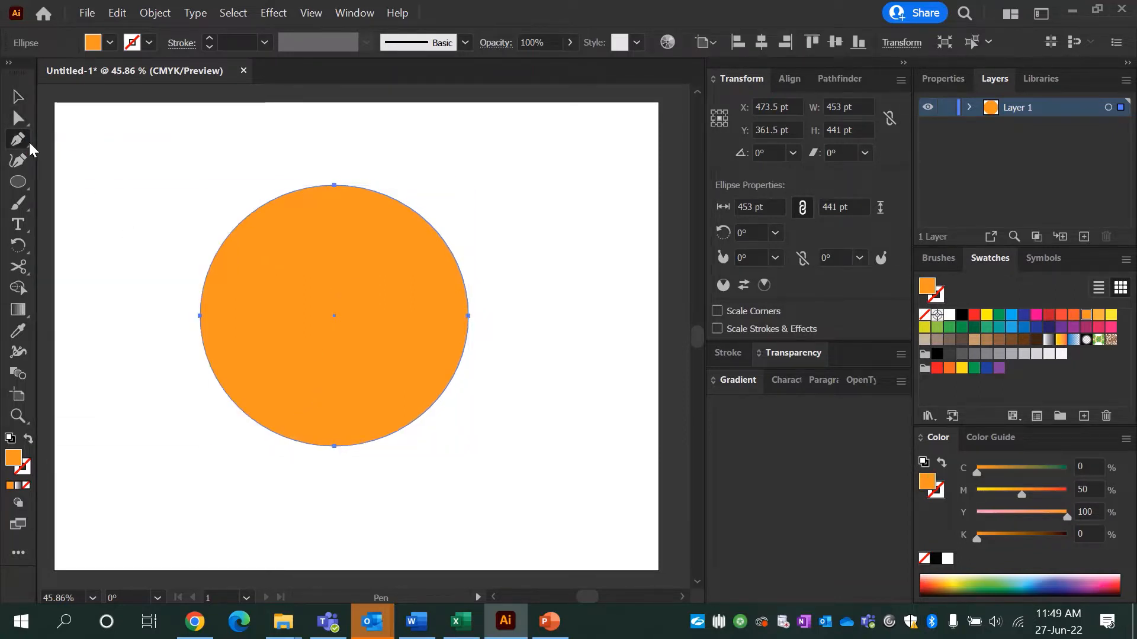
left_click(22, 118)
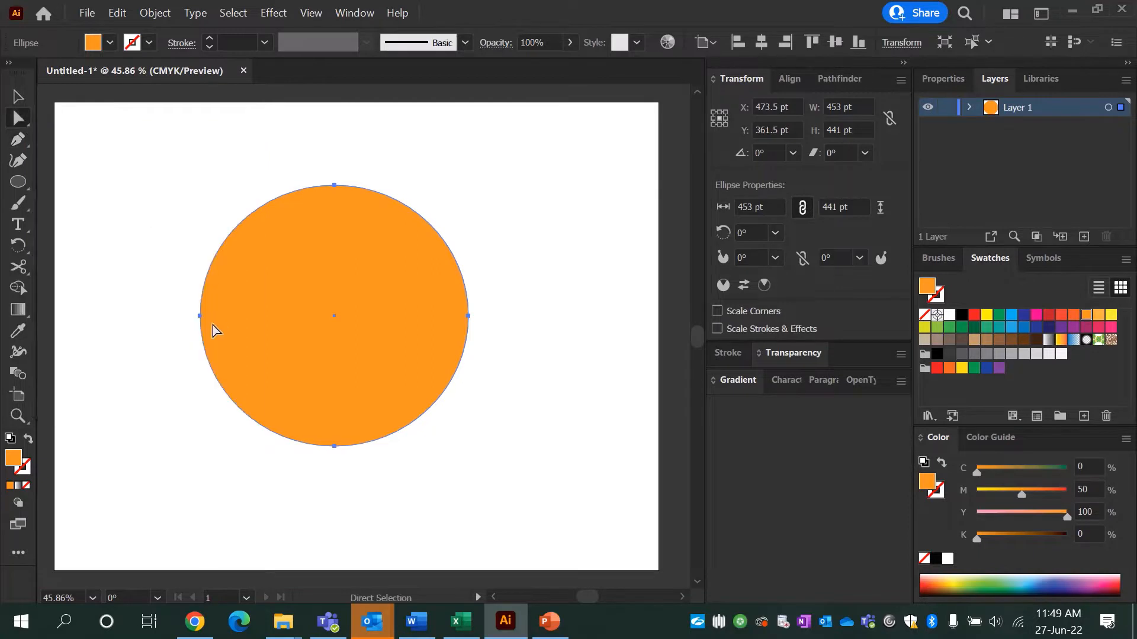
left_click(200, 316)
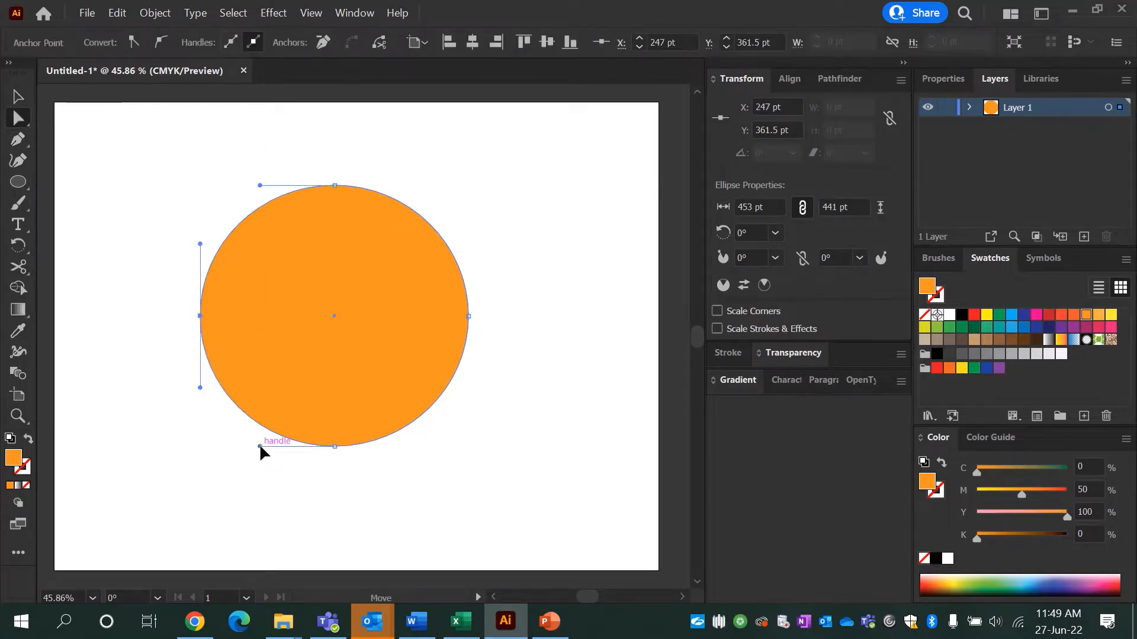
left_click_drag(260, 446, 324, 385)
left_click_drag(335, 446, 288, 483)
left_click_drag(280, 424, 294, 424)
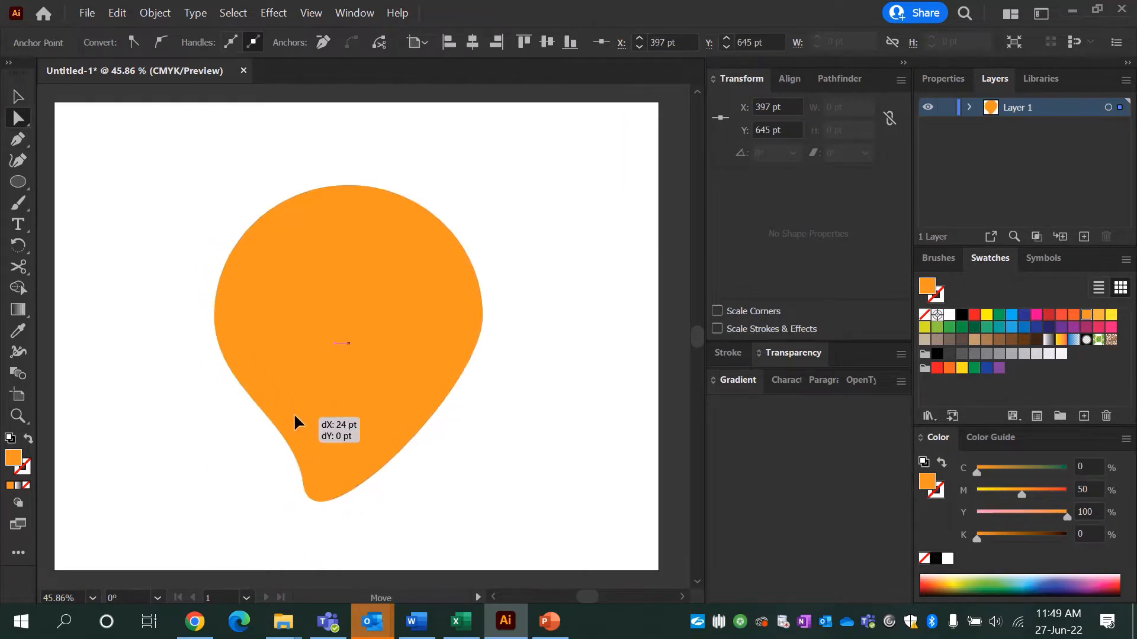
Step: Extend the right anchor's lower handle down and outward so the mango's lower right side bulges
left_click(303, 483)
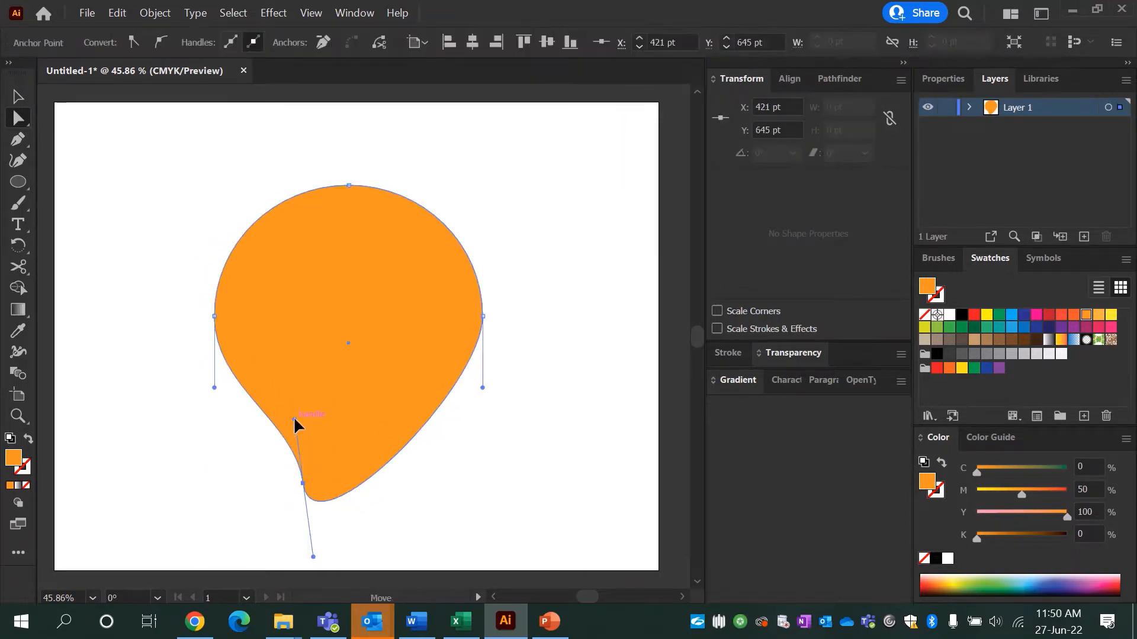
left_click_drag(483, 389, 510, 469)
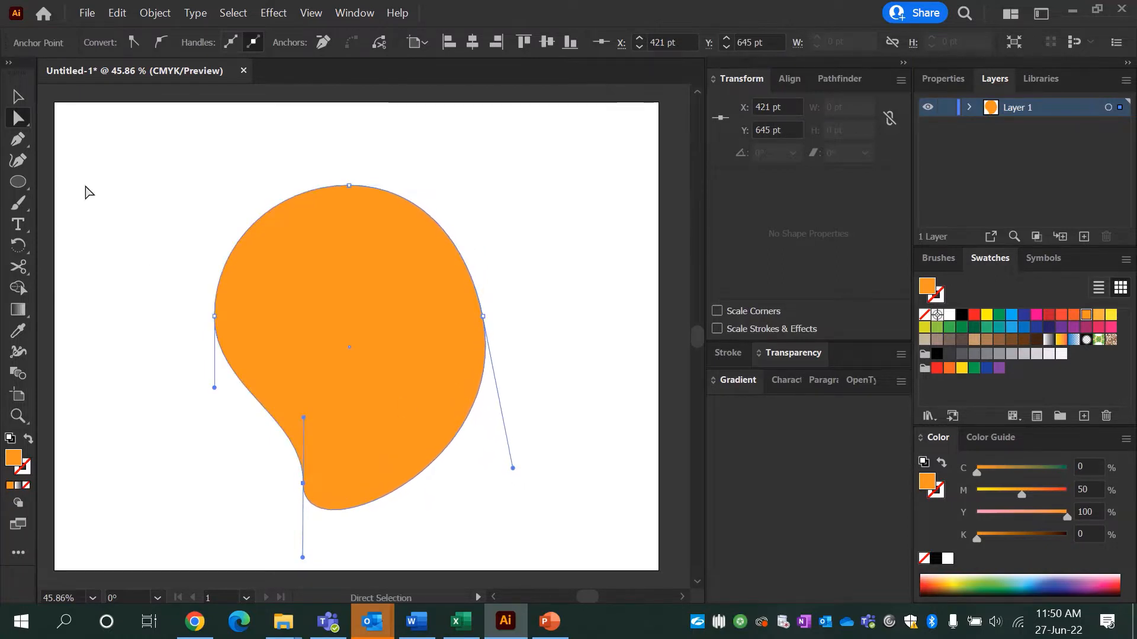
key("v")
left_click(168, 137)
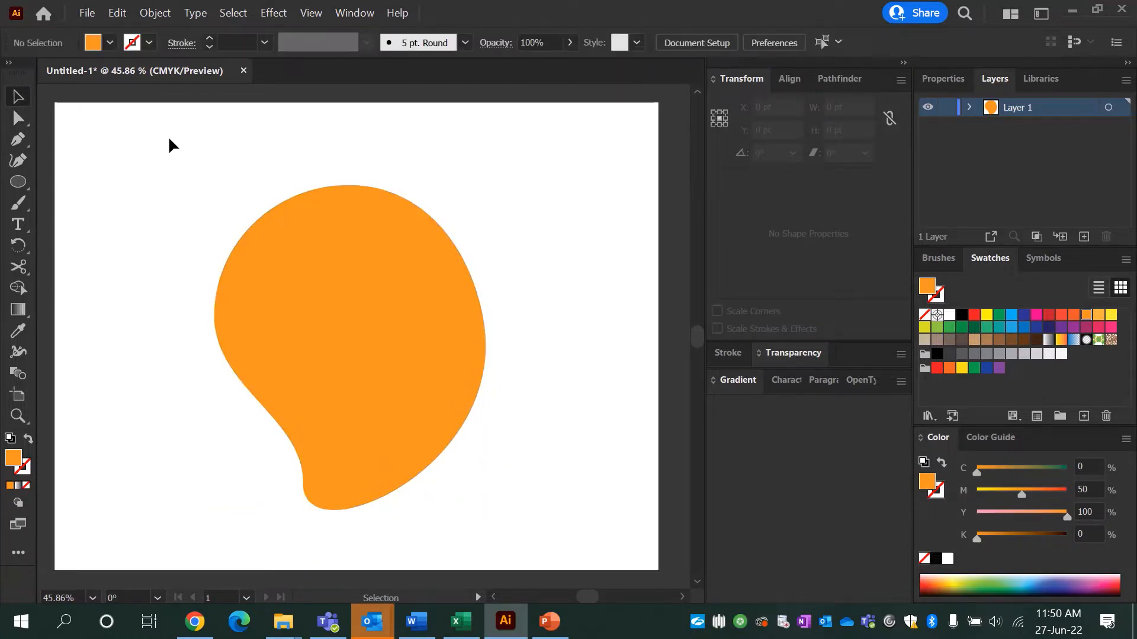
Step: Draw an upright ellipse about 162 × 334 pt over the mango's upper right and fill it with light green
left_click(19, 182)
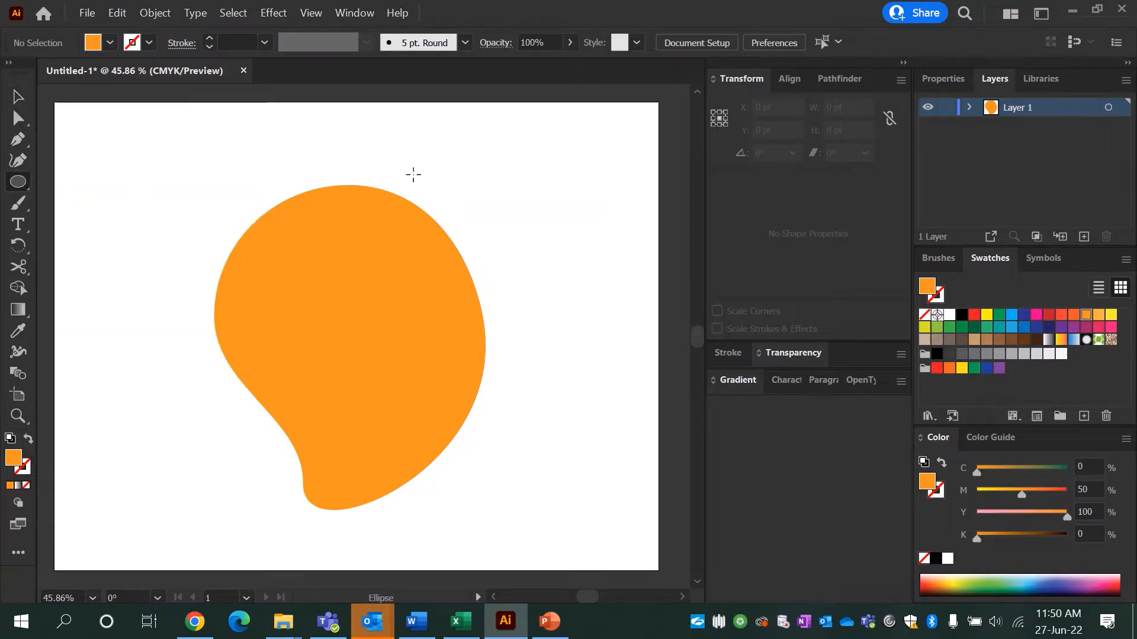
left_click_drag(385, 150, 480, 347)
left_click(941, 329)
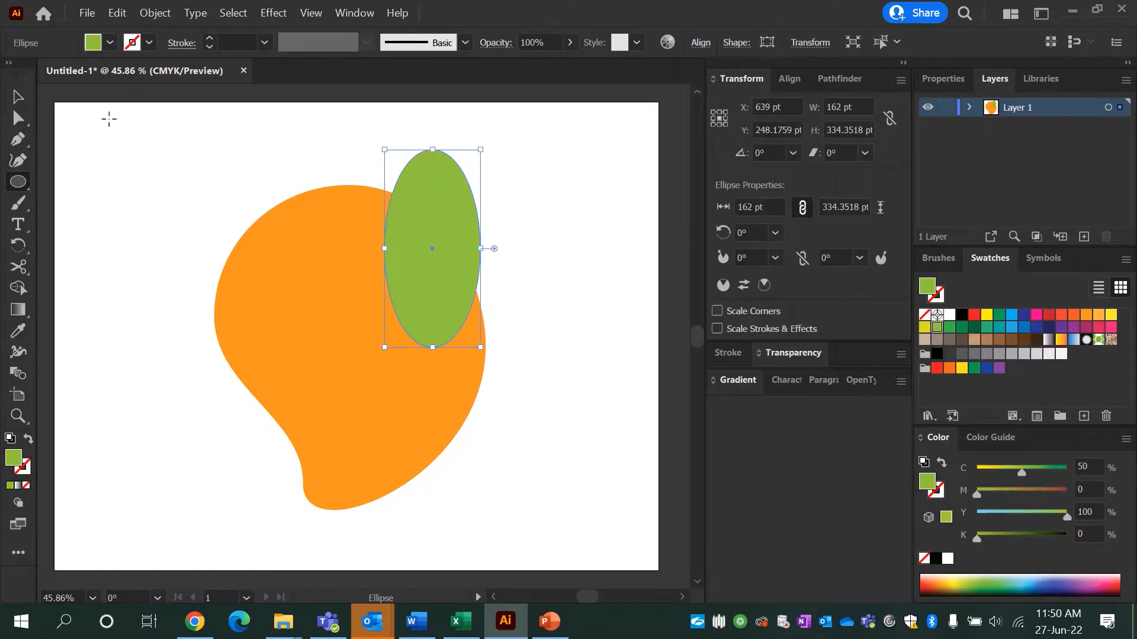
Step: Duplicate the green ellipse to the right and keep only the overlapping leaf shape using Shape Builder
left_click(18, 97)
left_click_drag(415, 206, 448, 206)
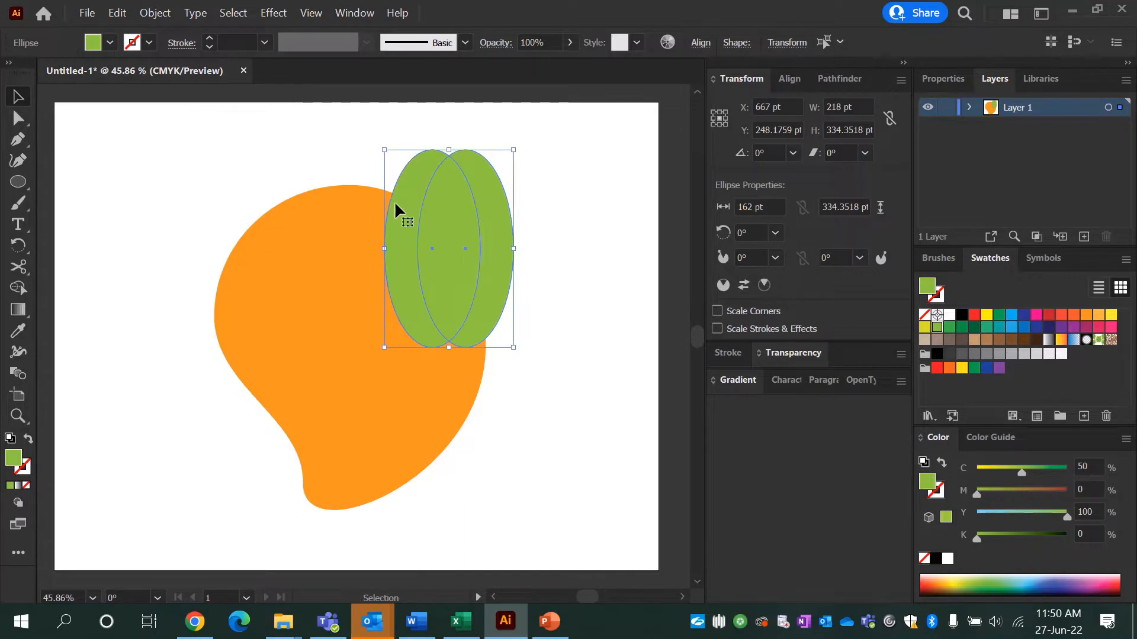
left_click(24, 291)
left_click(490, 210, "alt")
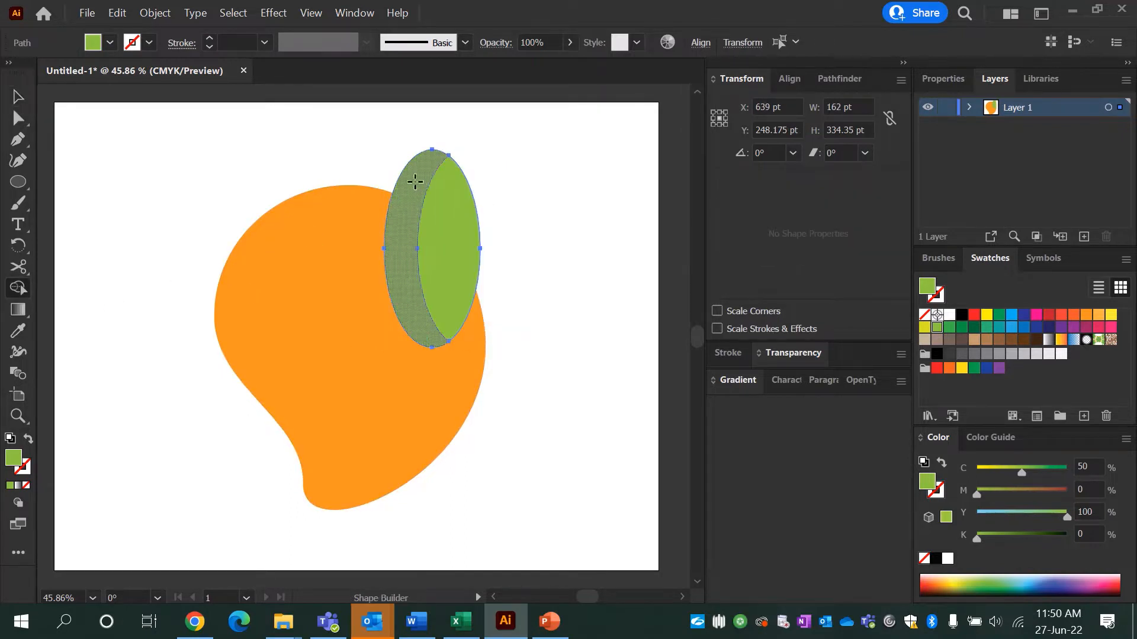
left_click(416, 182, "alt")
key("v")
Step: Move the leaf slightly up and left, and rotate it to about 45° over the mango's upper right
left_click(523, 201)
left_click(466, 206)
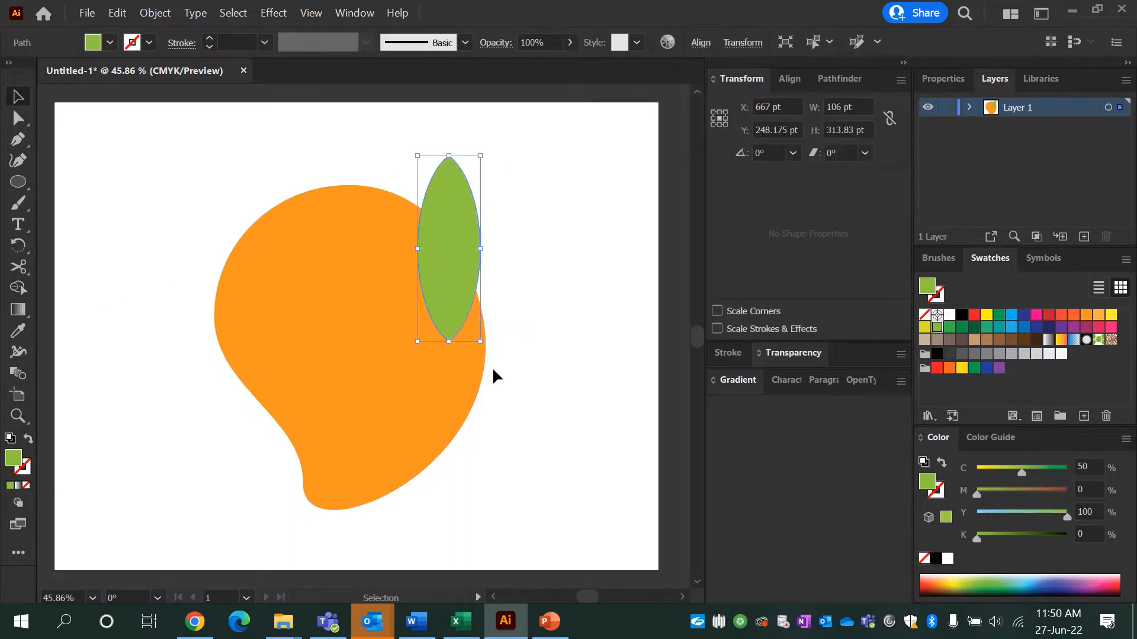
mouse_move(458, 227)
left_mouse_down()
mouse_move(513, 233)
mouse_move(438, 224)
left_mouse_up()
key("Delete")
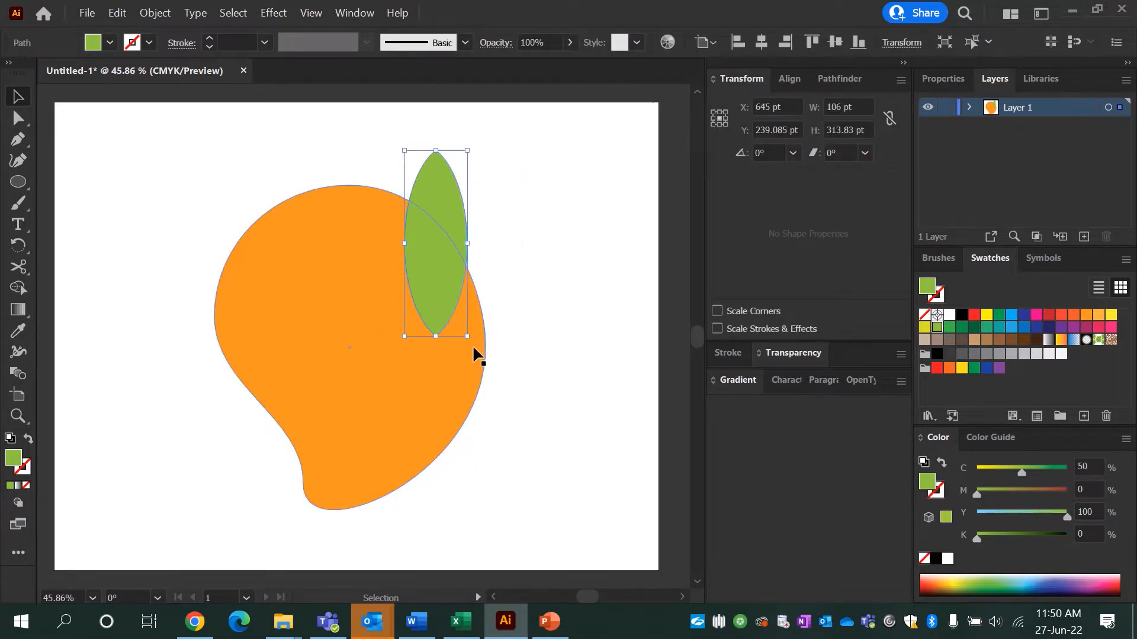
left_click_drag(474, 343, 546, 296)
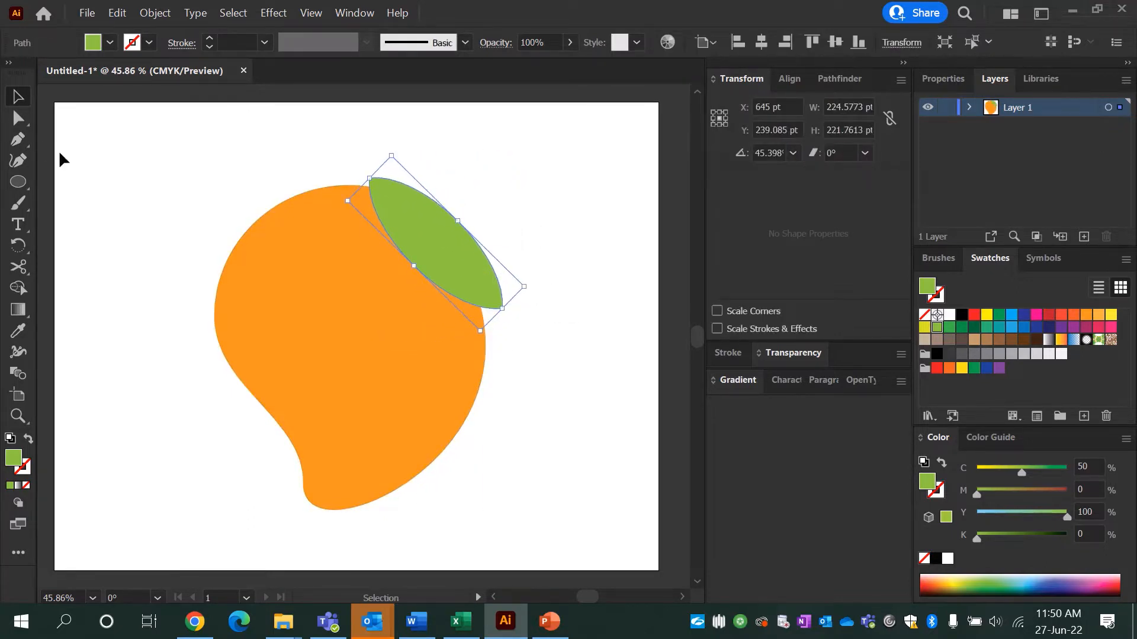
Step: Bend the leaf's lower edge near the tip and extend the tip anchor to about X 766, Y 377 pt
left_click(18, 118)
left_click(500, 307)
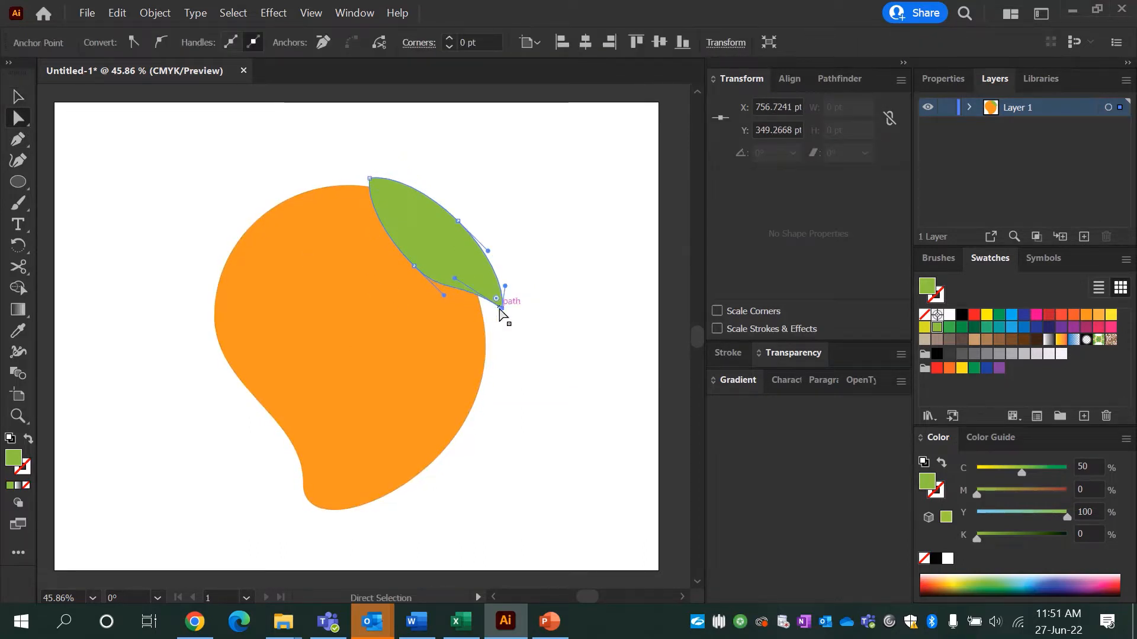
left_click_drag(500, 309, 508, 325)
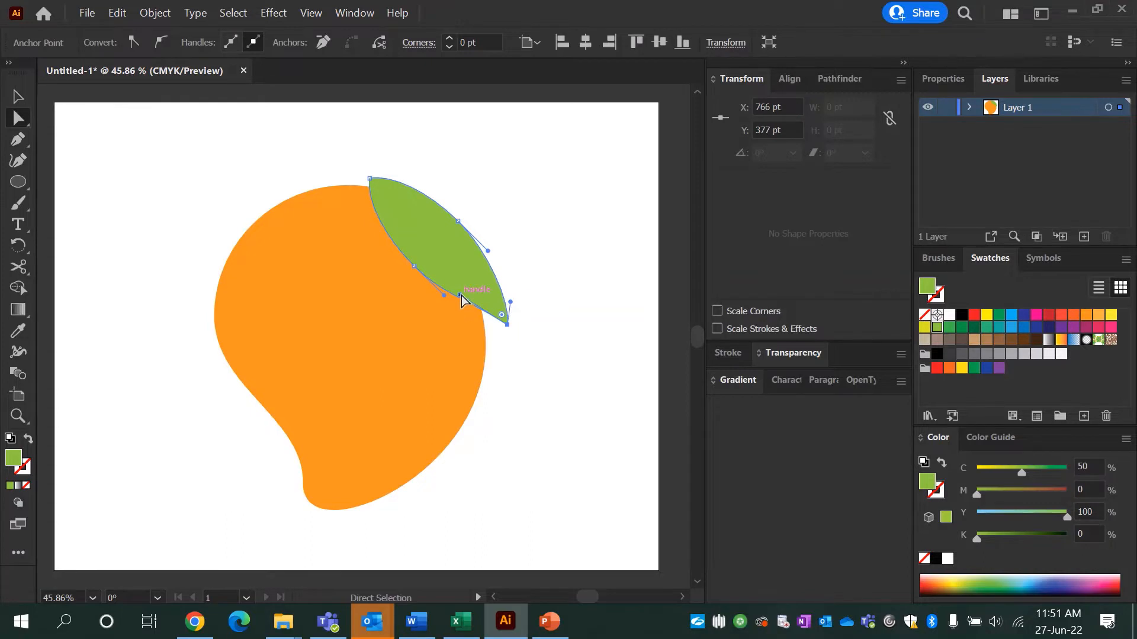
Step: Refine the leaf's lower edge curve and pull its upper edge anchor outward to about X 693, Y 191 pt
left_click(442, 293)
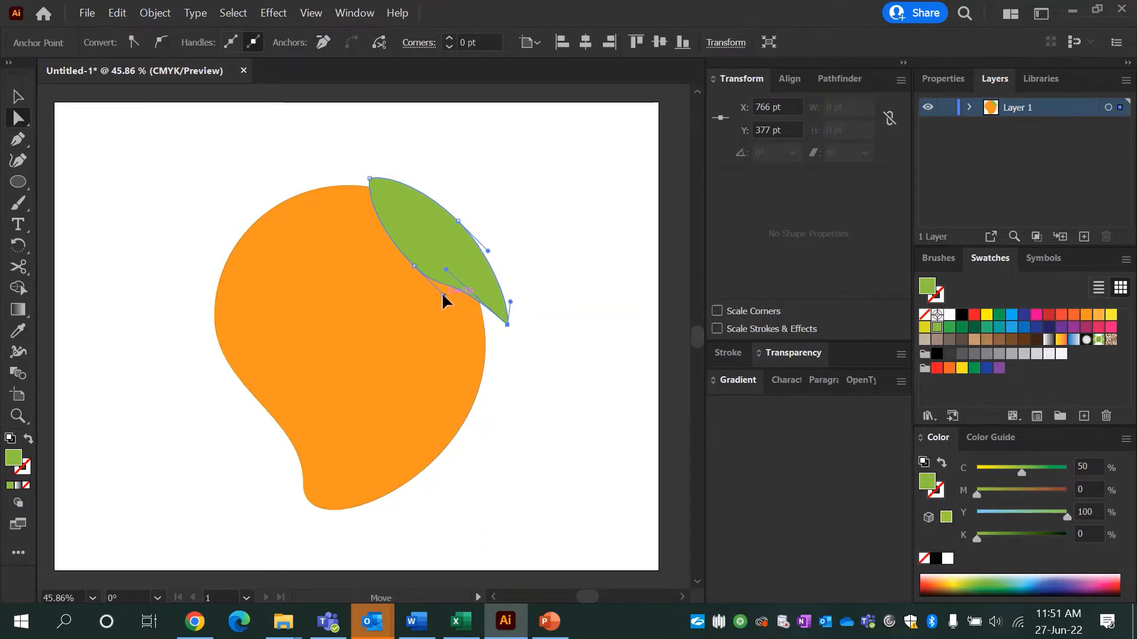
left_click(453, 292)
left_click_drag(461, 223, 464, 218)
left_click(17, 97)
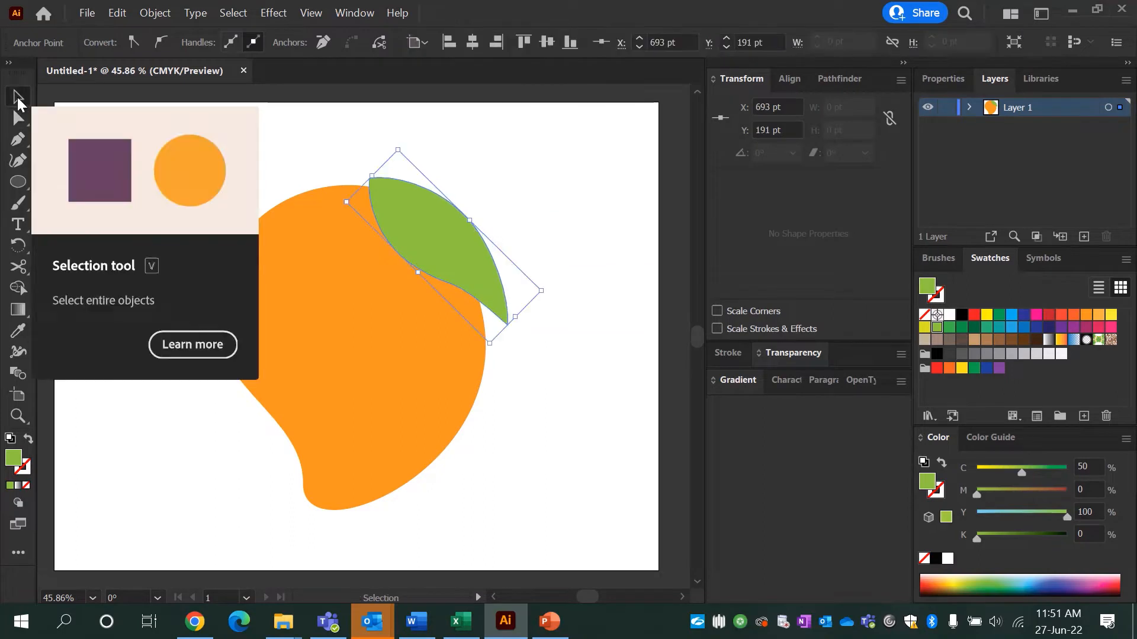
left_click(284, 135)
Step: Draw a closed Pen tool shape covering the leaf's lower half and darken its green to 13% black
key("p")
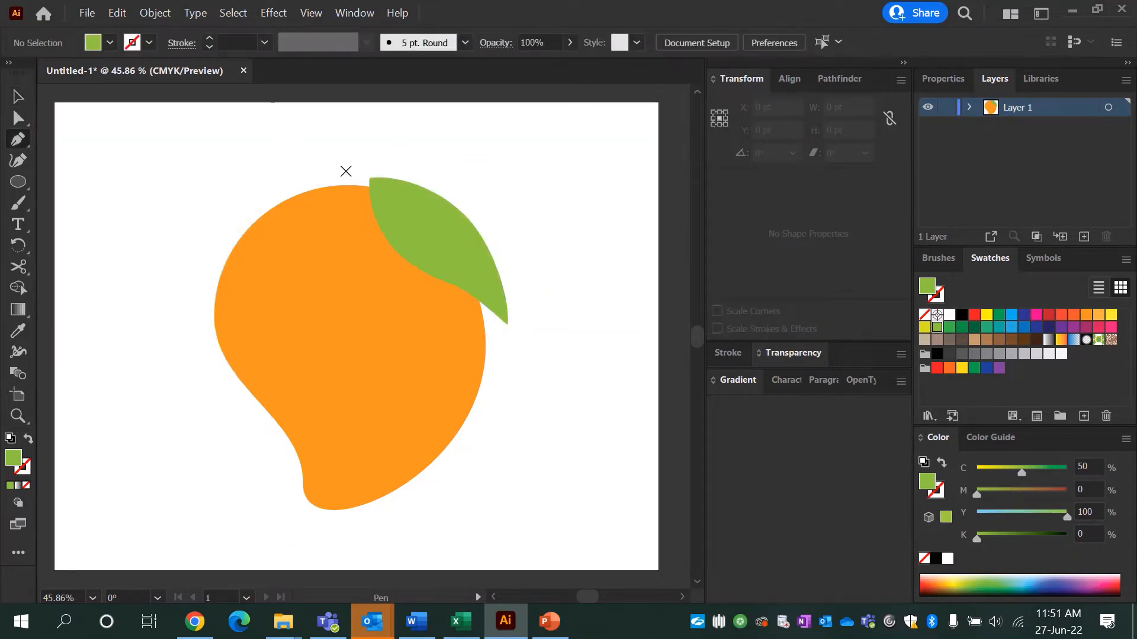
left_click(369, 178)
left_click_drag(508, 325, 512, 367)
left_click(377, 326)
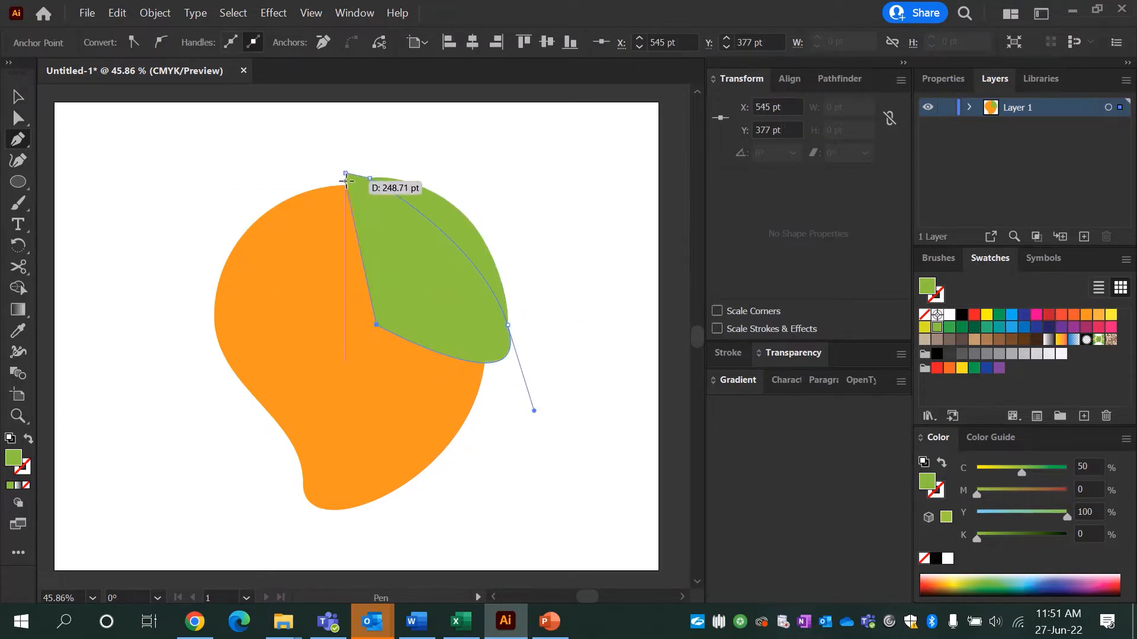
left_click(345, 173)
left_click(19, 102)
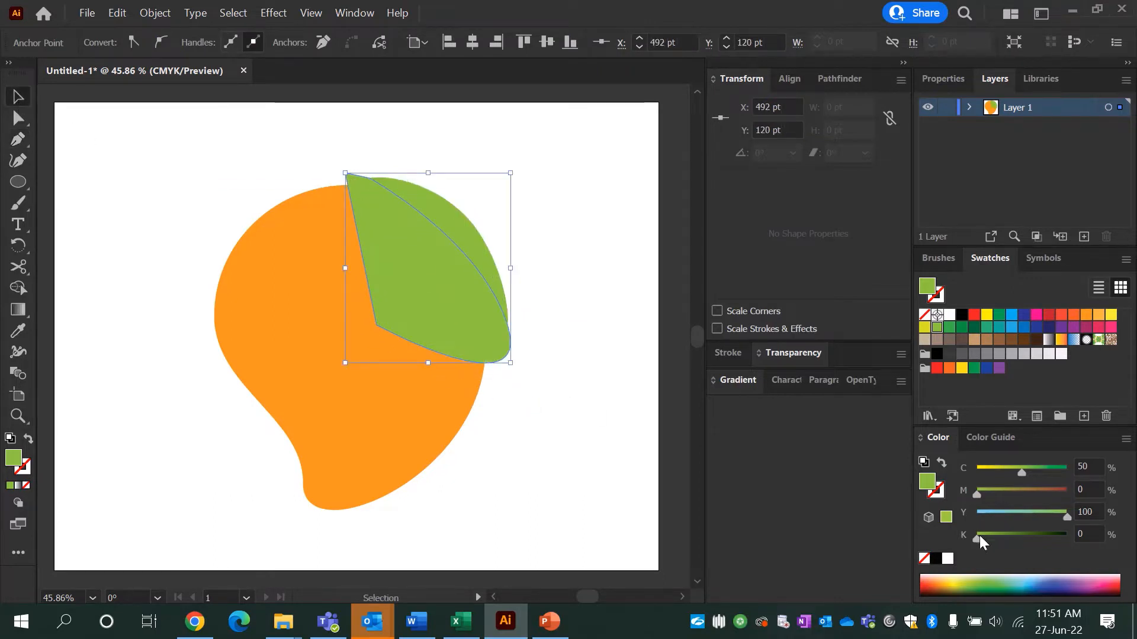
left_click_drag(979, 535, 989, 538)
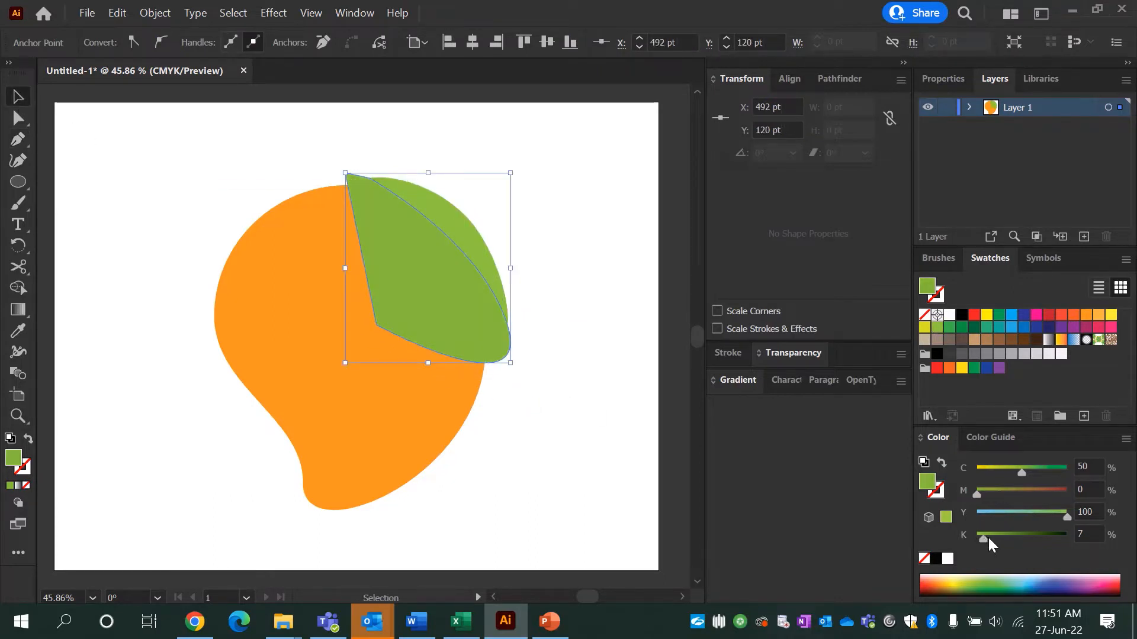
Step: Trim the dark green shape to the leaf's lower half with the Shape Builder, removing the part outside the leaf
left_click(460, 222, "shift")
key("shift+m")
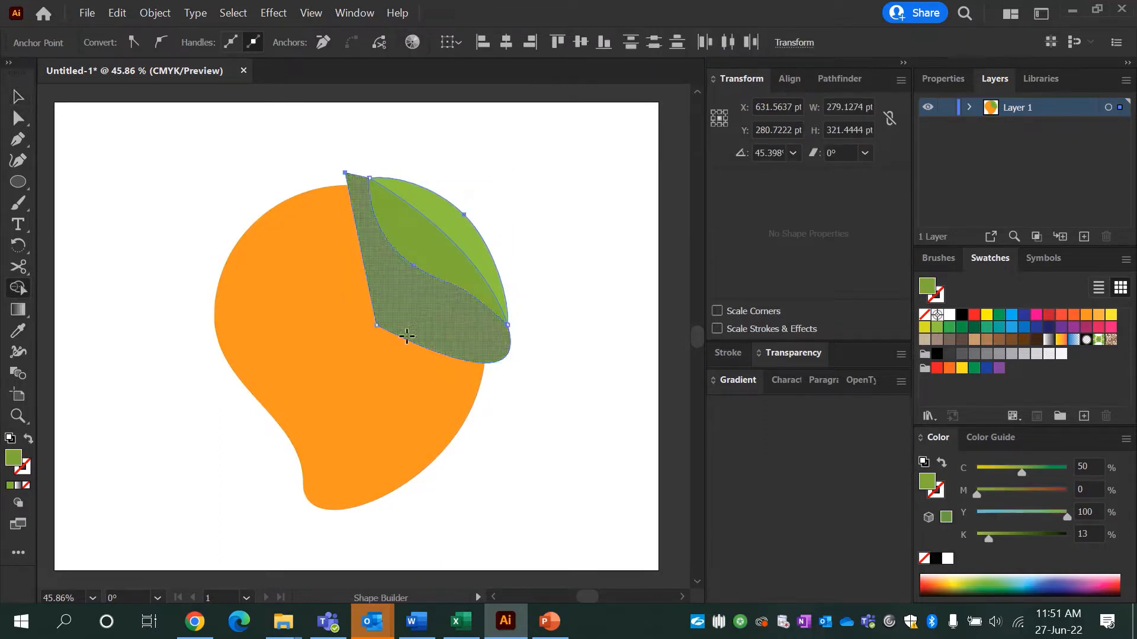
key("v")
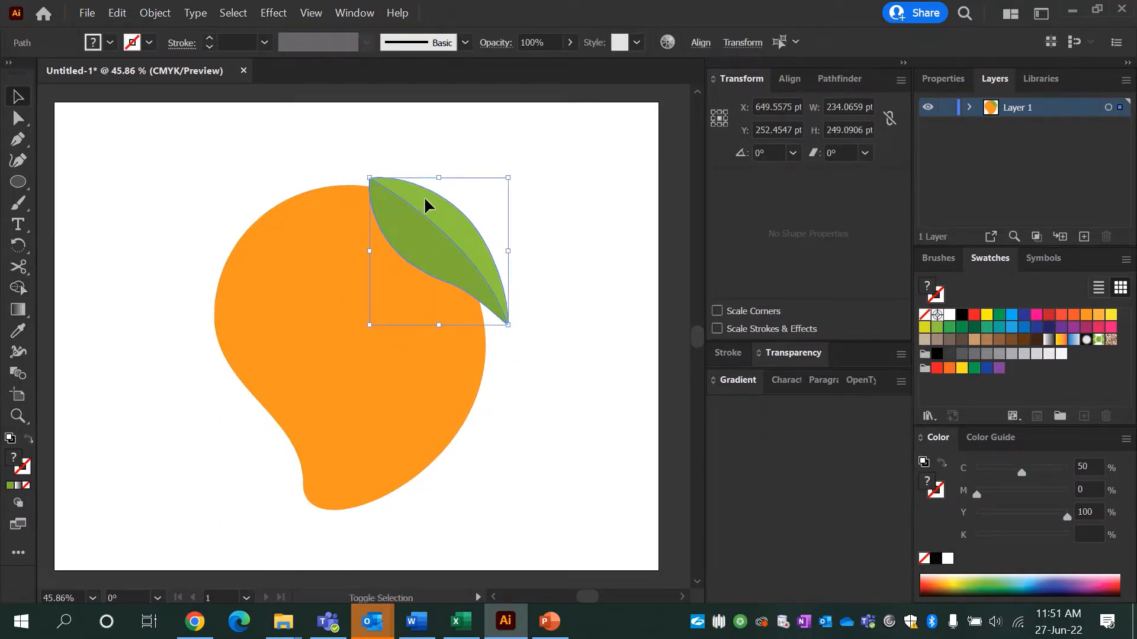
Step: Move both leaf halves slightly up and right to about X 679, Y 241 pt and group them
left_click(553, 205)
mouse_move(499, 240)
left_mouse_down()
mouse_move(457, 236)
mouse_move(481, 228)
left_mouse_up()
key("ctrl+g")
left_click(148, 172)
Step: Draw a light brown stem rectangle of 20 × 95 pt at the mango's top, filled C30 M50 Y75 K10
left_click(18, 182)
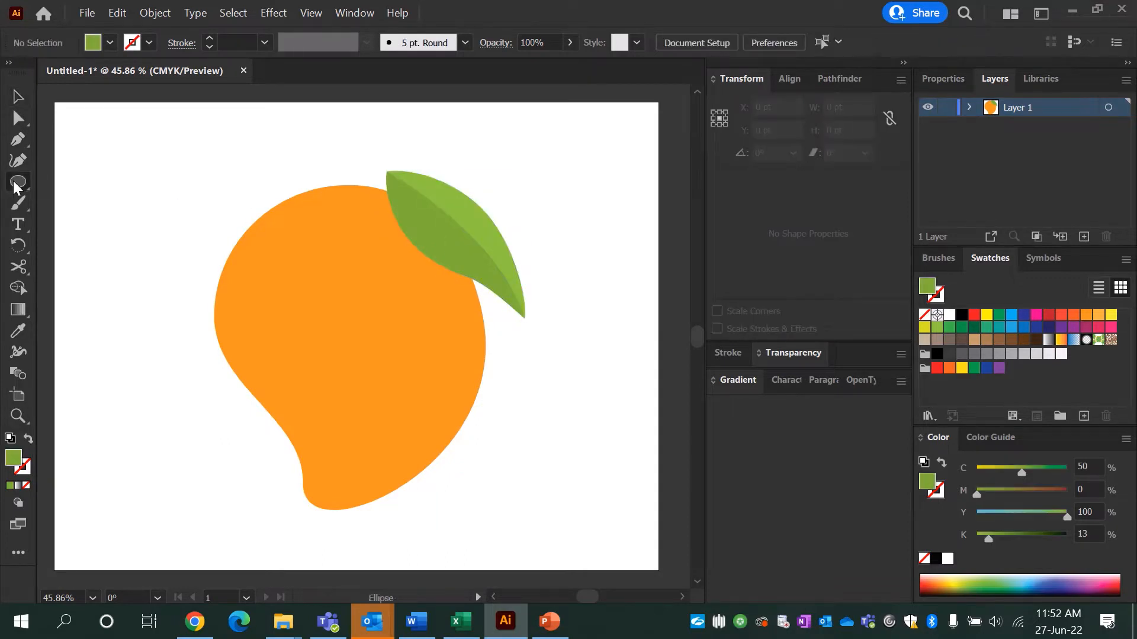
left_click_drag(18, 183, 59, 184)
left_click(987, 340)
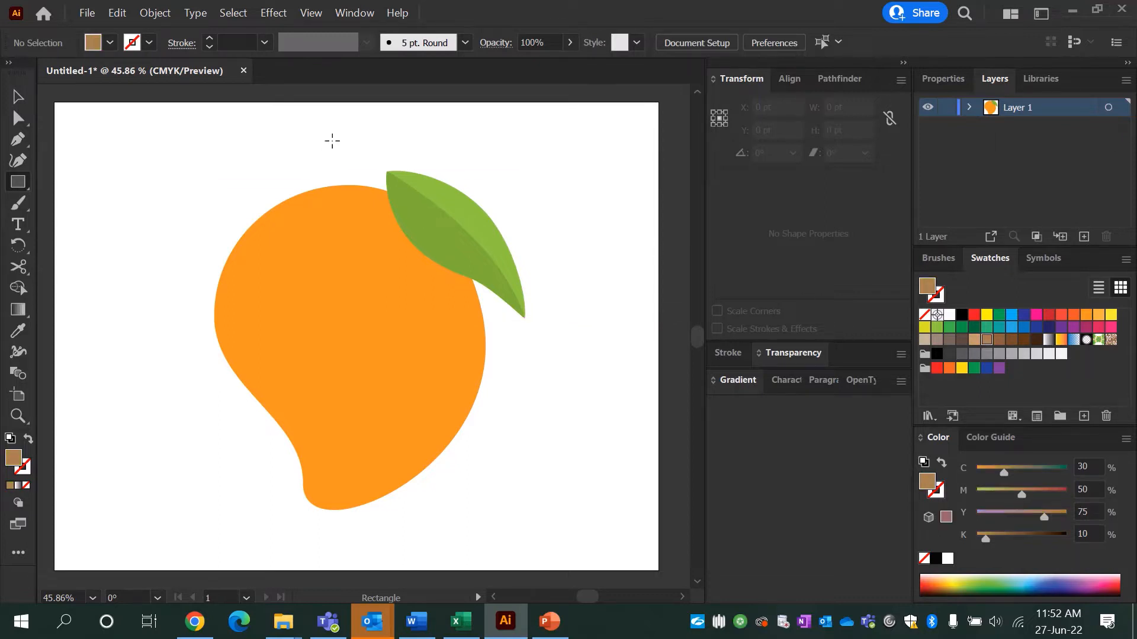
mouse_move(333, 141)
left_mouse_down()
mouse_move(344, 198)
mouse_move(341, 161)
left_mouse_up()
key("v")
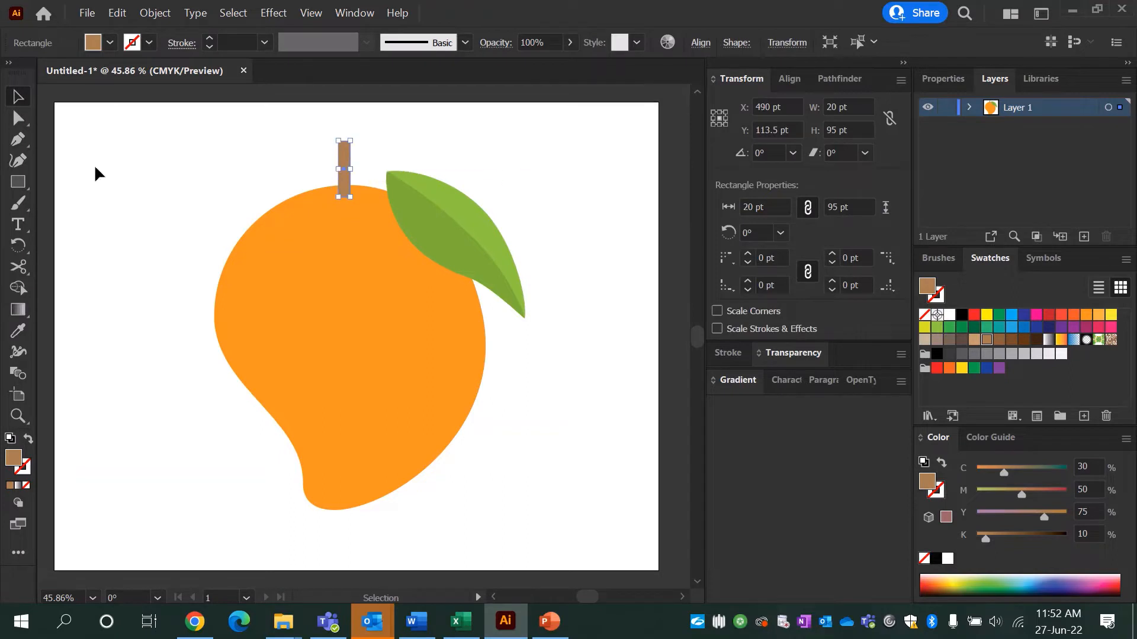
Step: Bend the stem's straight long sides into curves with the Anchor Point tool
key("a")
left_click(28, 125)
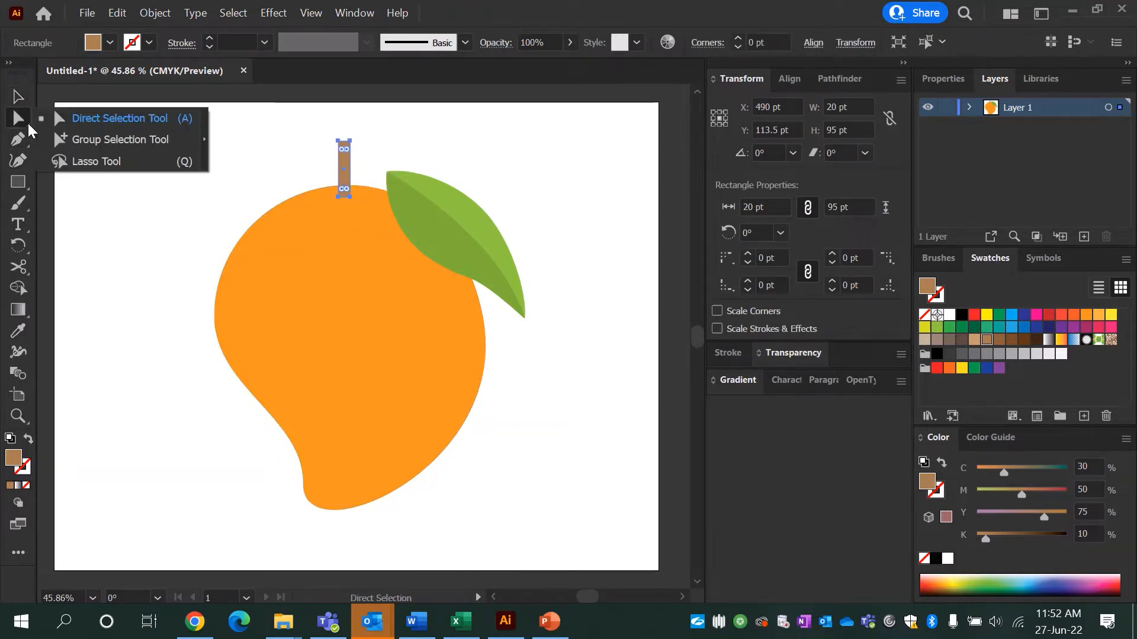
left_click(25, 143)
left_click(95, 159)
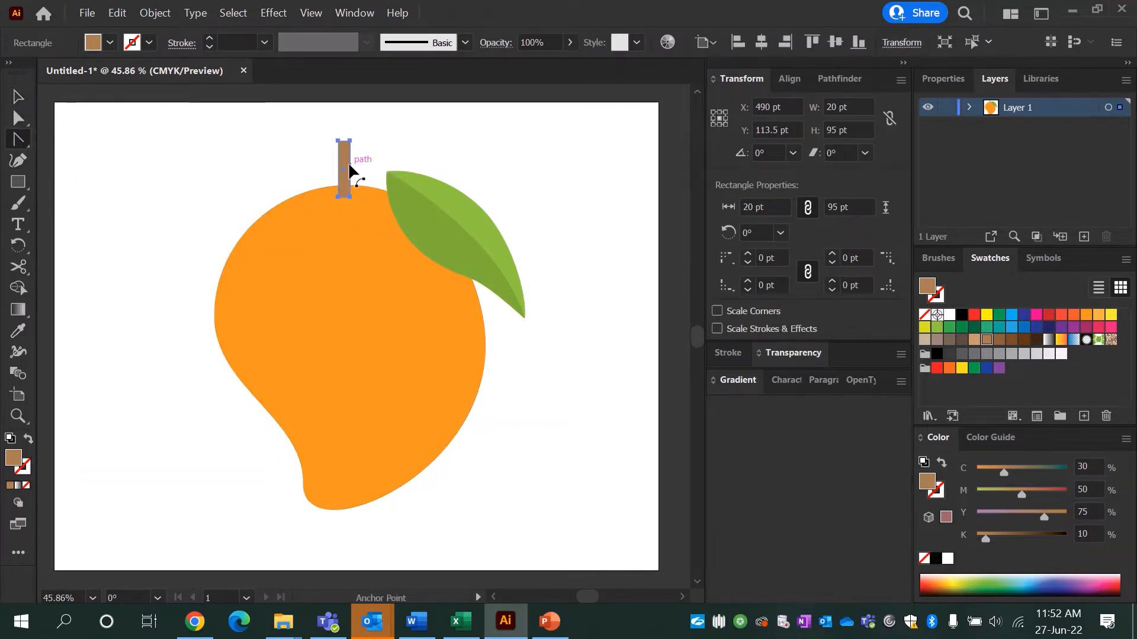
left_click_drag(355, 171, 351, 145)
Step: Widen and tilt the stem's top by moving its upper corners, and pull the lower right corner inward to narrow the base
left_click(23, 124)
left_click_drag(327, 143, 352, 133)
left_click(396, 137)
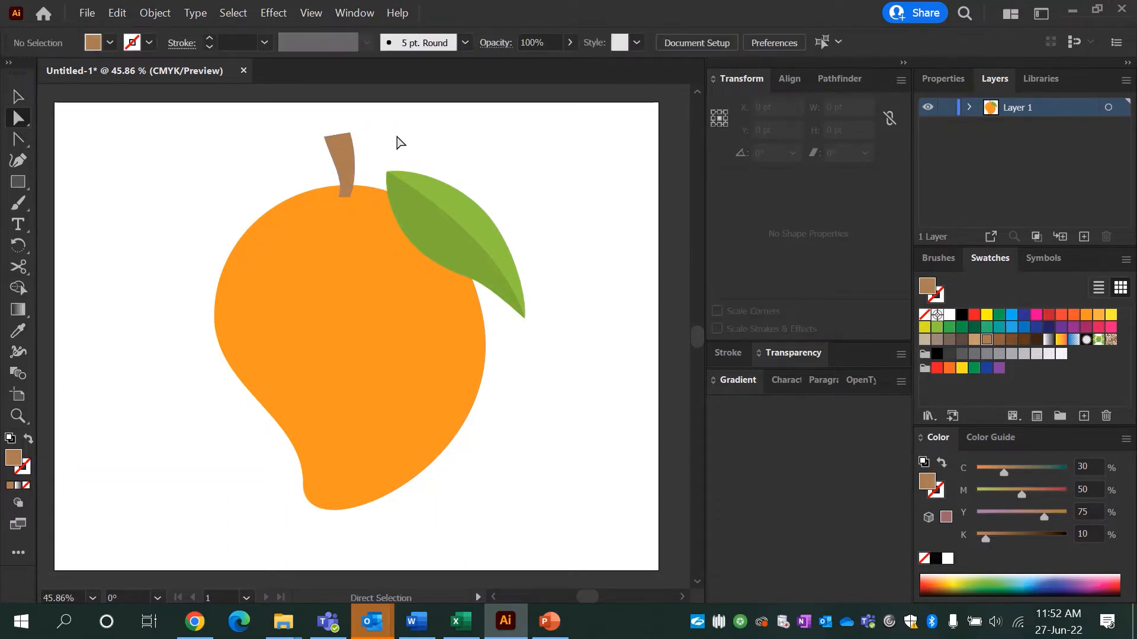
left_click(347, 197)
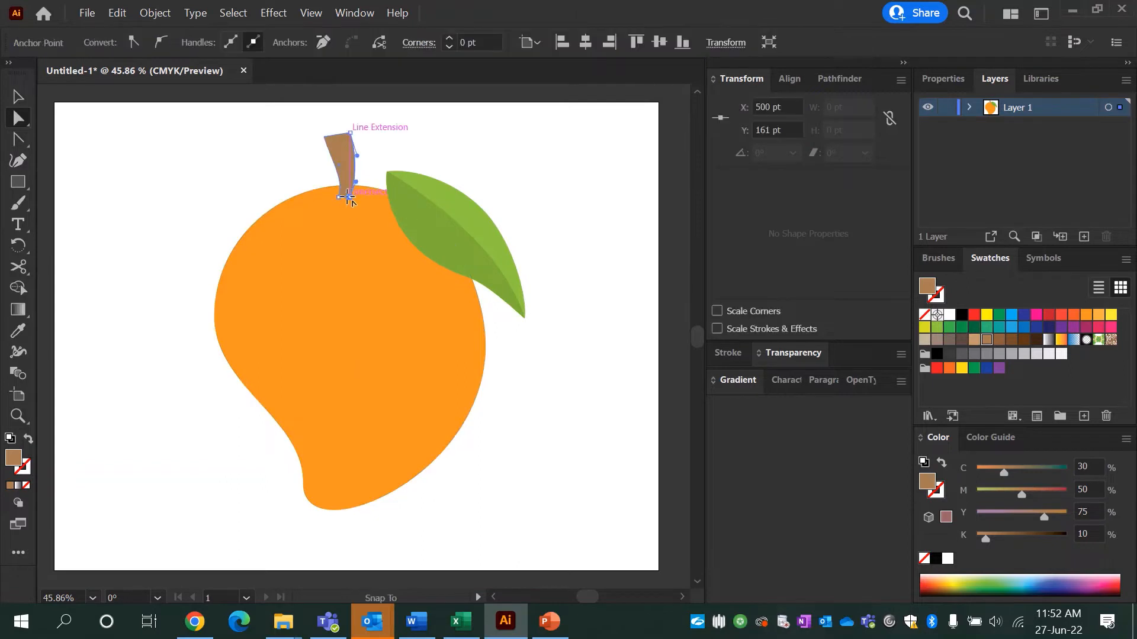
left_click(387, 141)
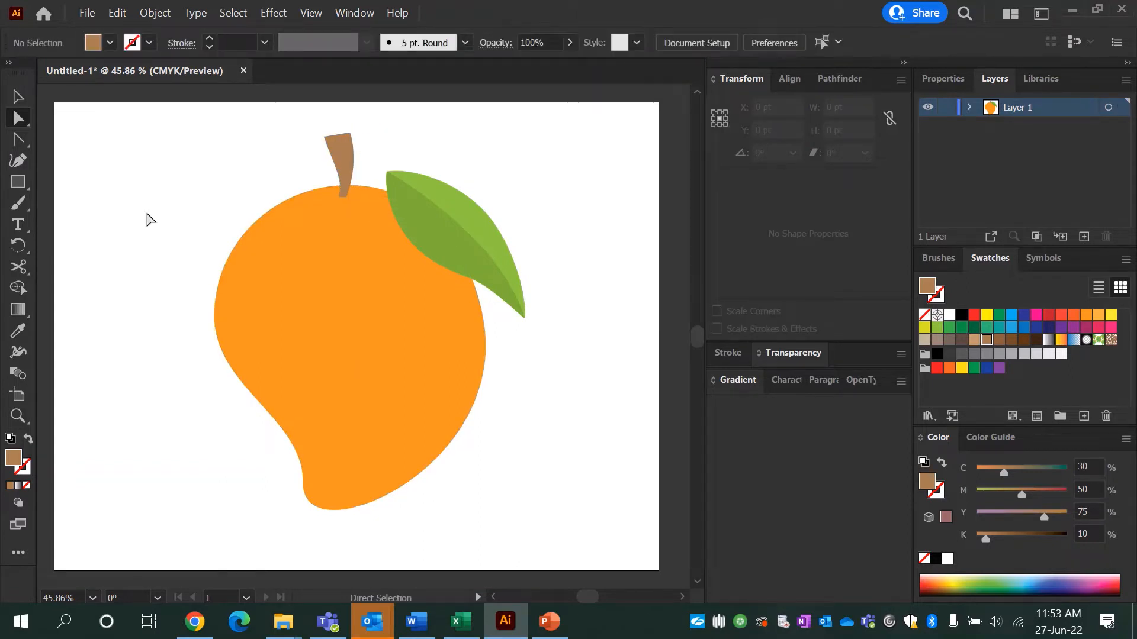
Step: Draw a flat ellipse about 46 × 9 pt across the stem's top, filled darker brown C35 M60 Y80 K25
left_click(18, 182)
left_click(101, 200)
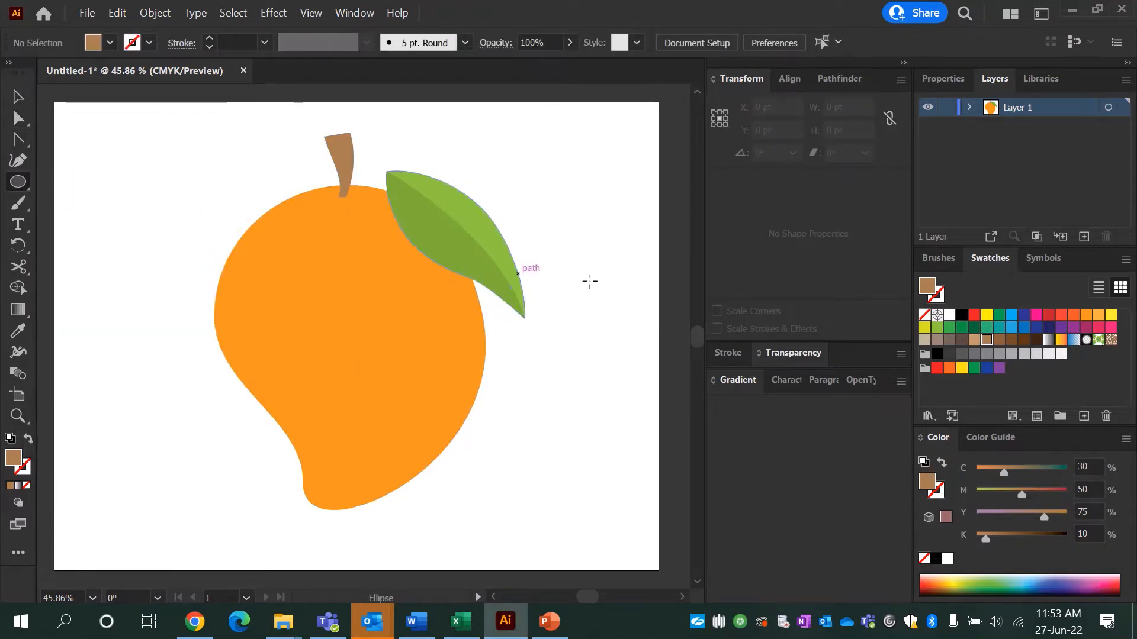
left_click(999, 340)
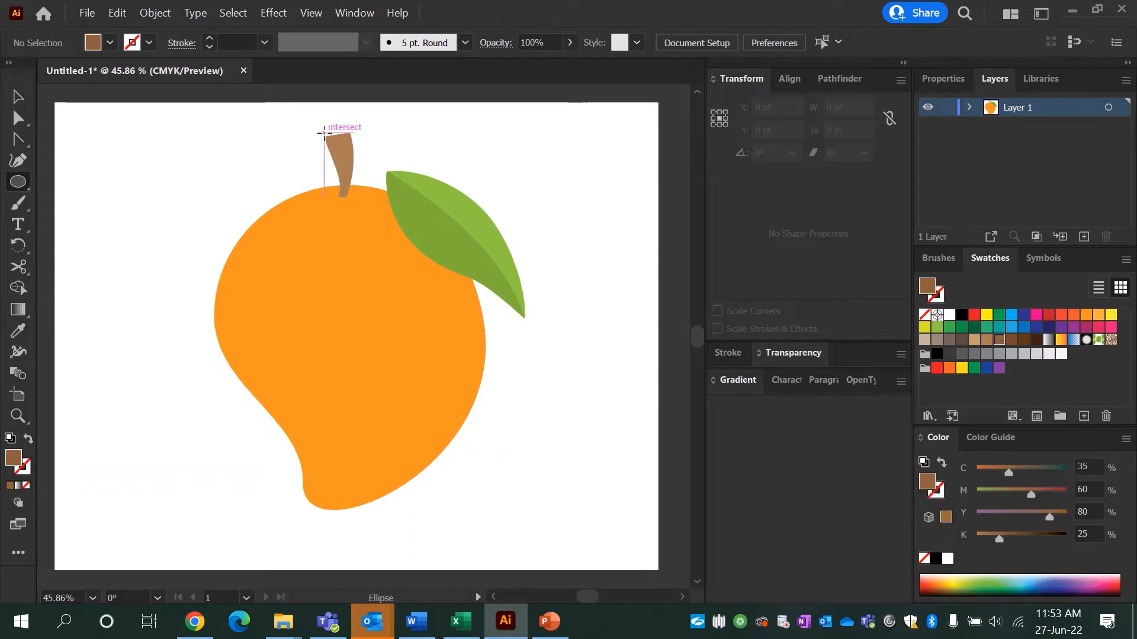
left_click_drag(324, 133, 353, 139)
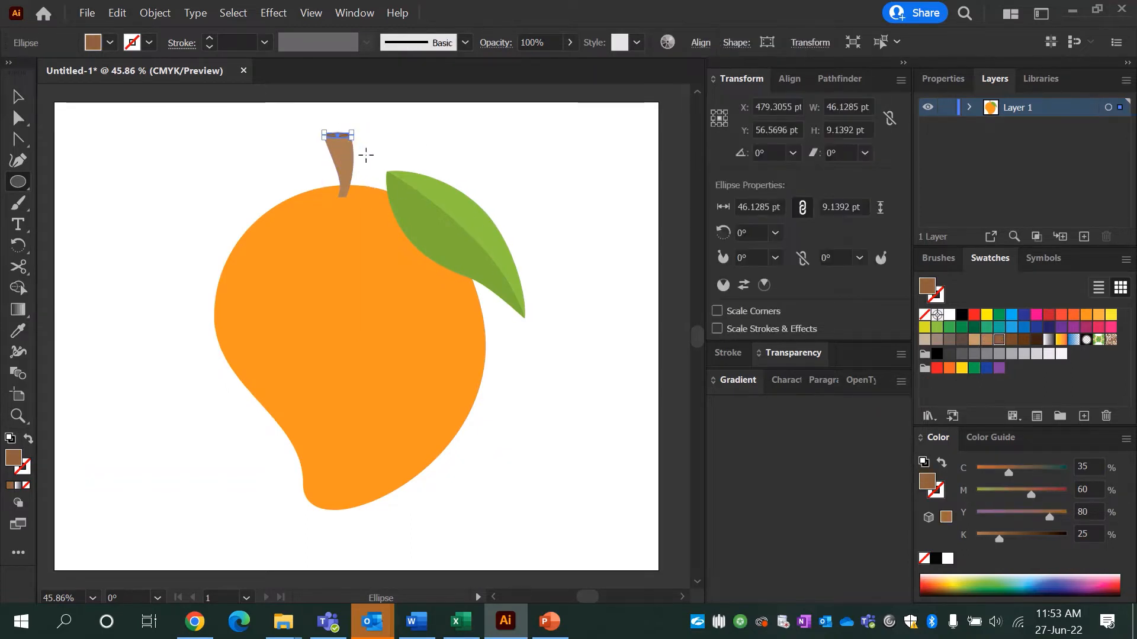
Step: Rotate the ellipse to about 9° and narrow it to about 44 pt to fit the stem's slanted top
key("z")
left_click_drag(297, 111, 512, 265)
key("v")
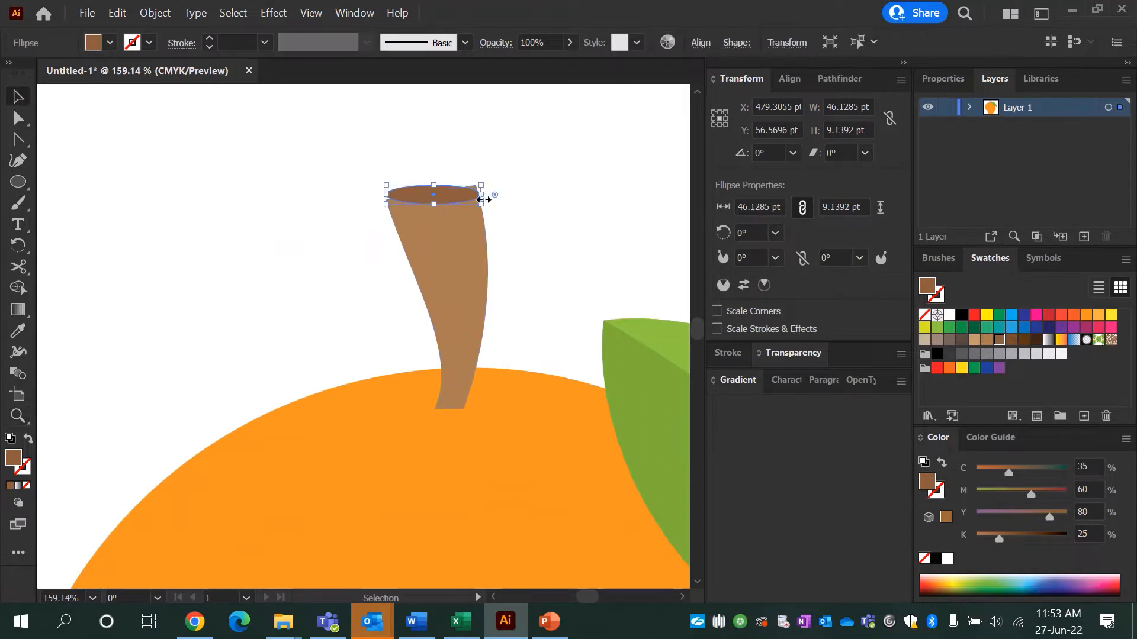
left_click_drag(489, 184, 435, 189)
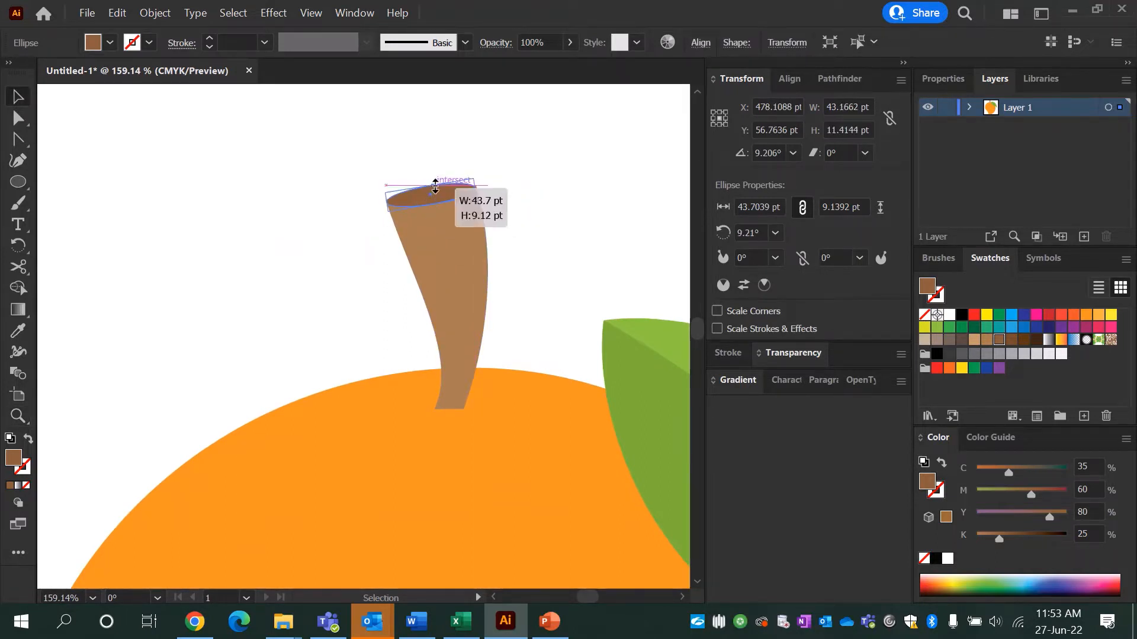
left_click(520, 186)
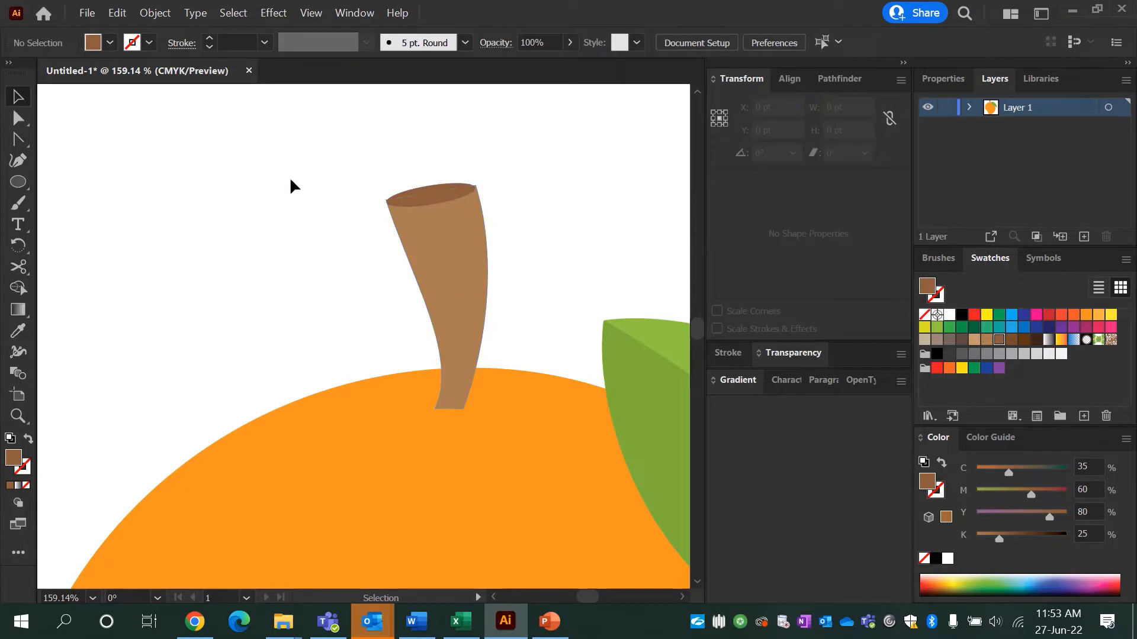
Step: Draw a closed Pen tool shading shape along the stem's left side, overlapping its outer edge and base
key("p")
left_click(379, 213)
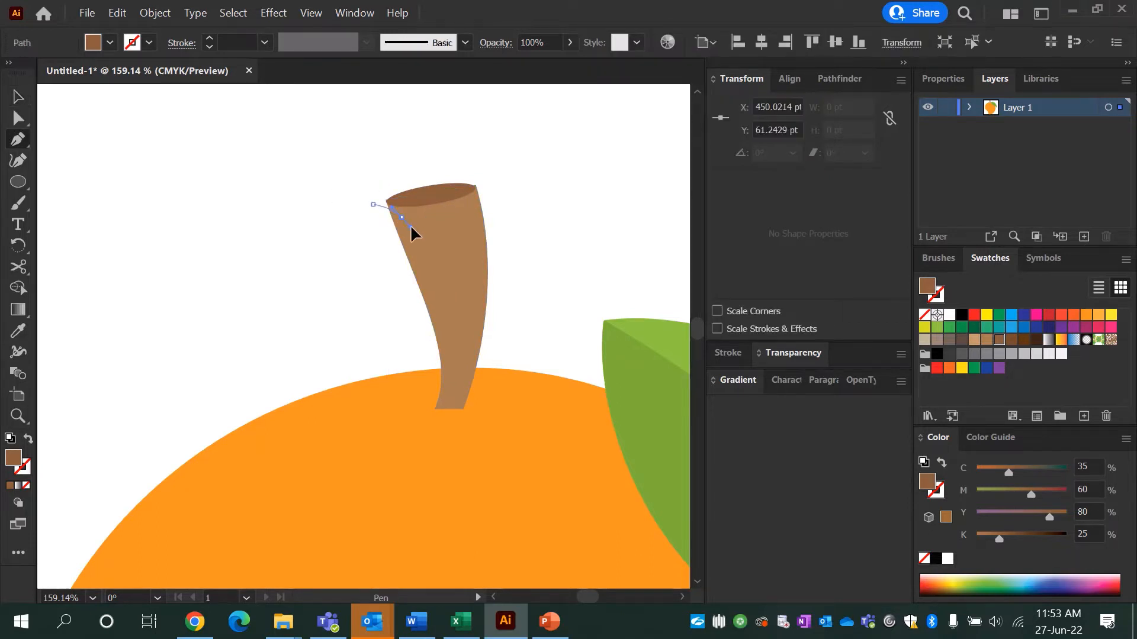
left_click_drag(441, 293, 449, 314)
left_click(462, 373)
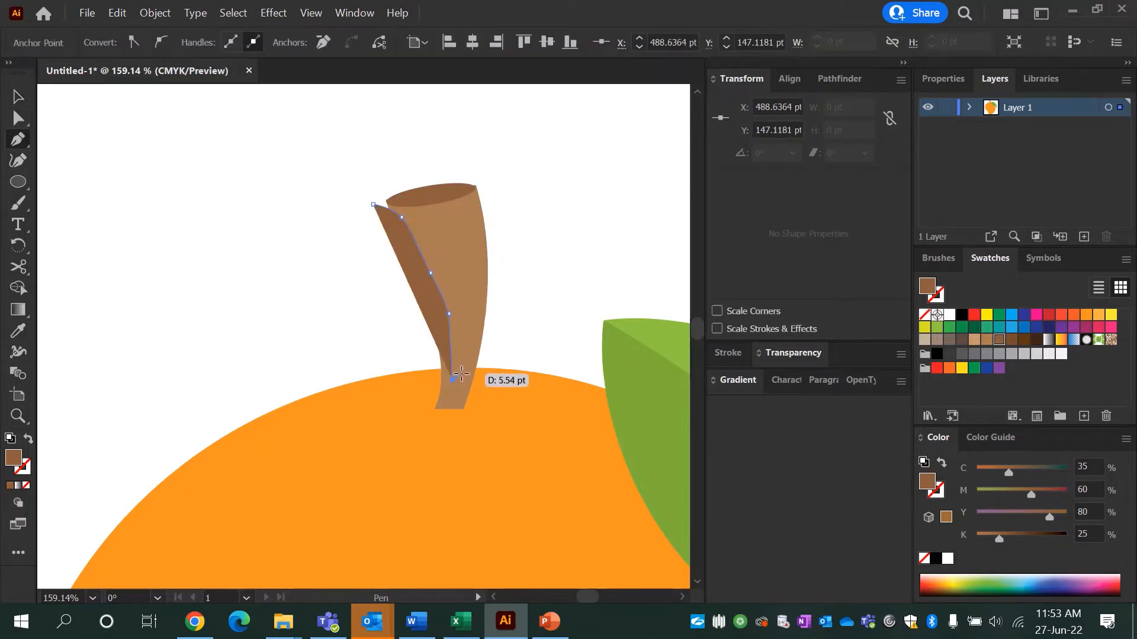
left_click(461, 407)
left_click(461, 420)
left_click(418, 415)
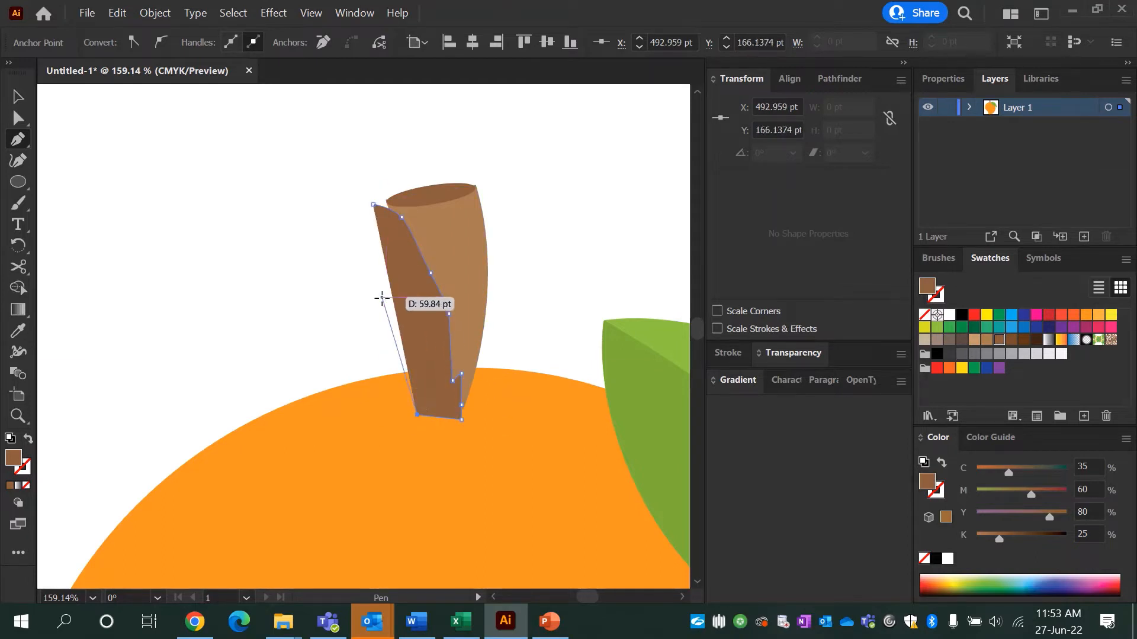
left_click(381, 297)
left_click(373, 204)
Step: Trim the shading shape to the stem's outline with the Shape Builder, removing the part outside the stem
key("v")
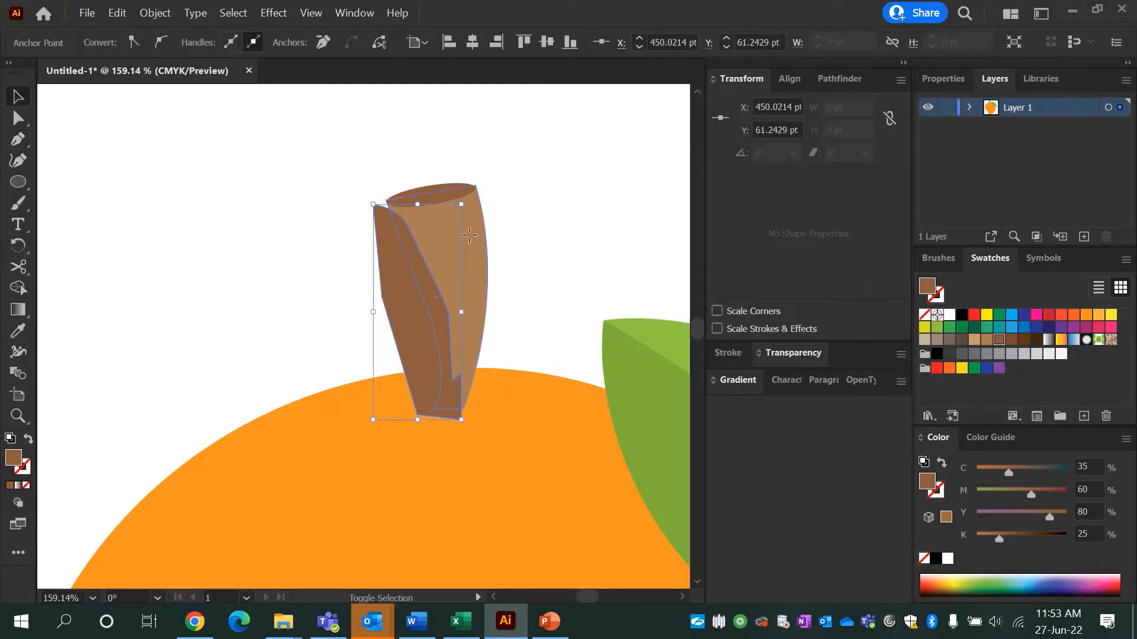
left_click(469, 235, "shift")
left_click(19, 286)
left_click(406, 342, "alt")
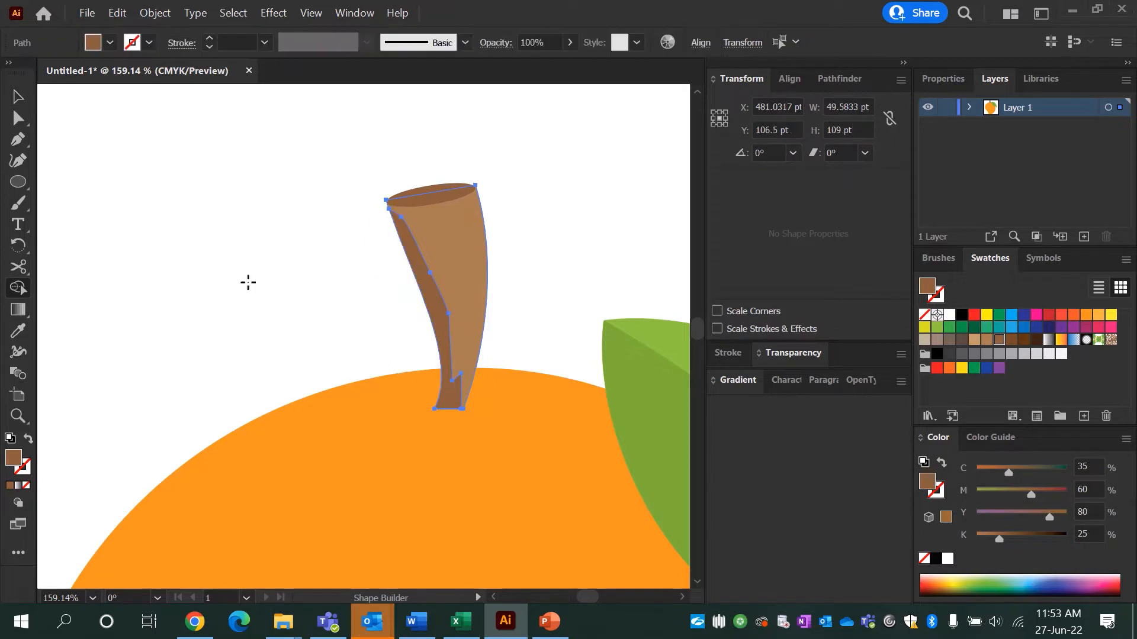
key("v")
left_click(175, 177)
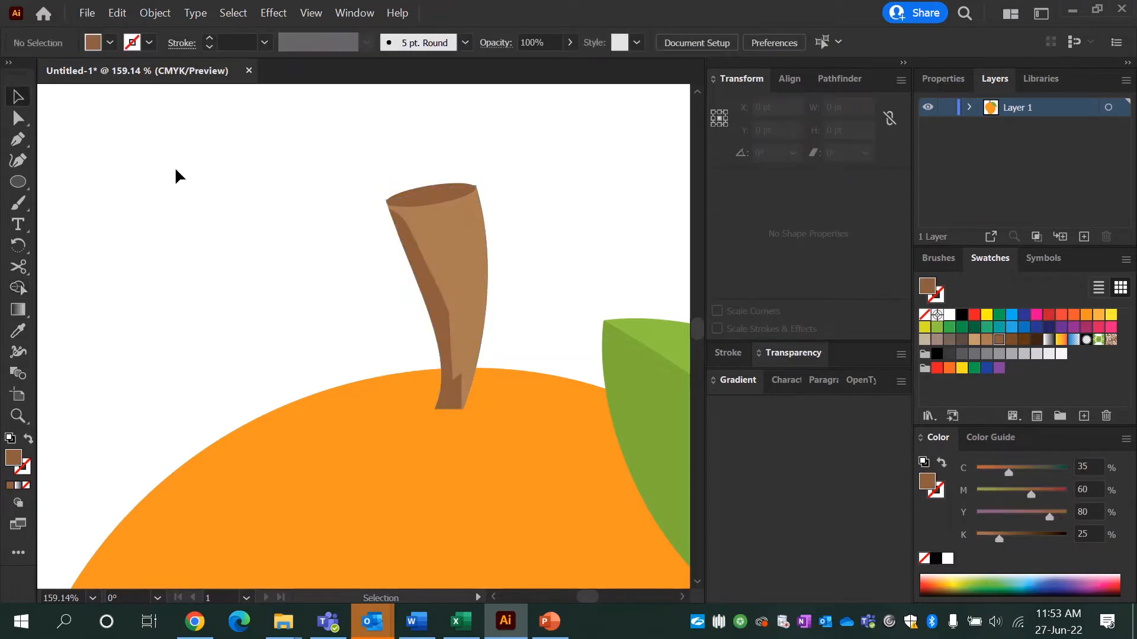
Step: Lighten the stem's shading shape to 11% black
left_click(436, 292)
left_click(992, 538)
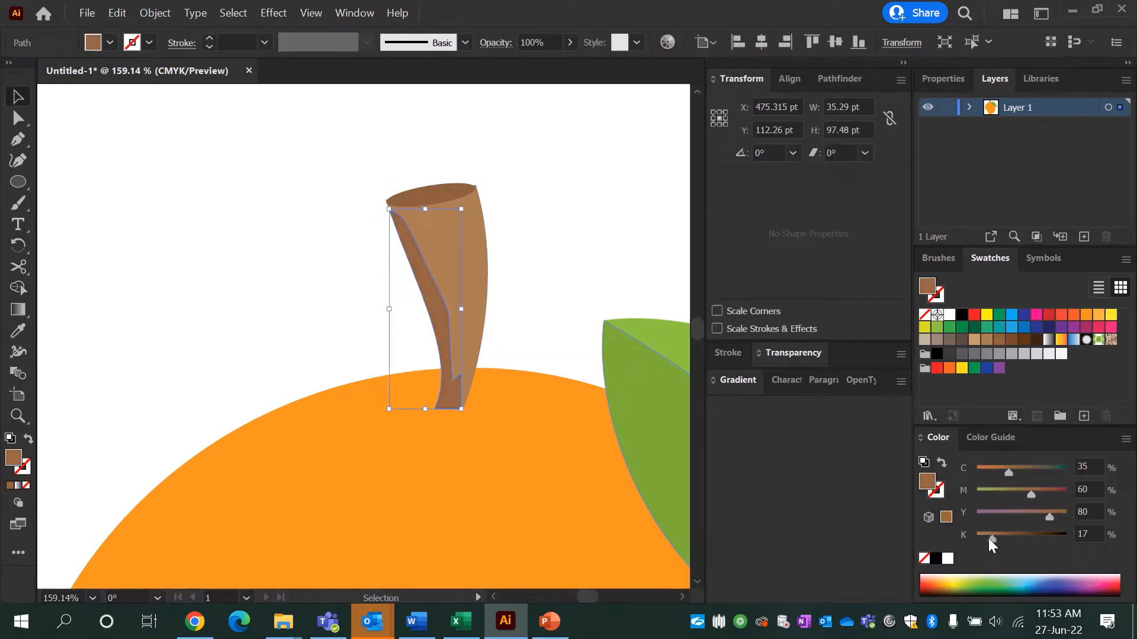
left_click(985, 538)
left_click(562, 208)
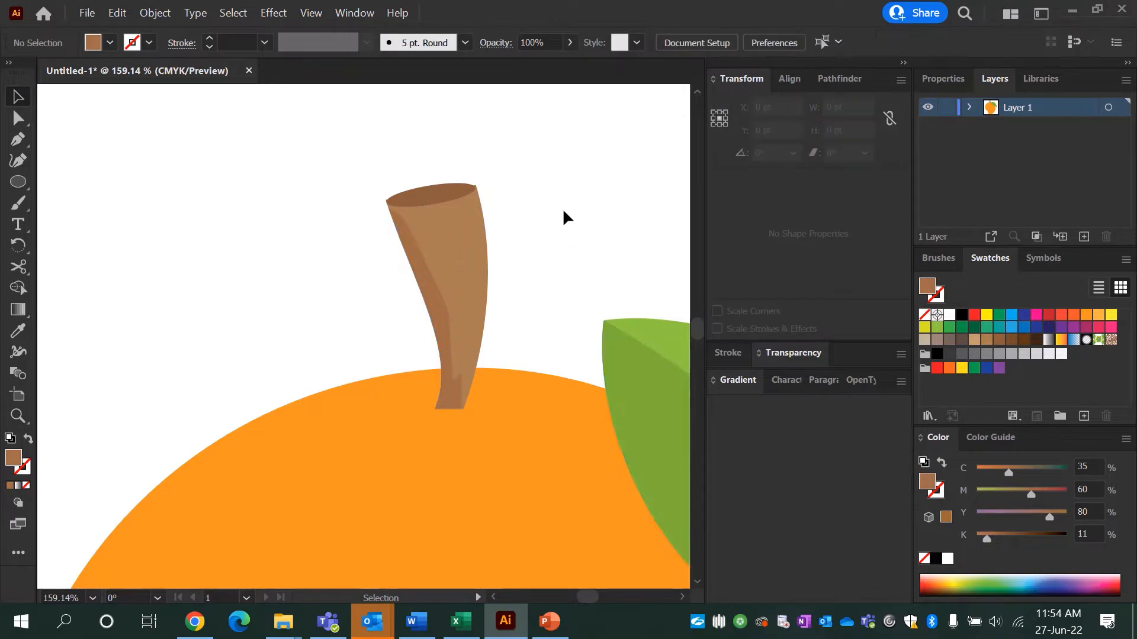
Step: Pick up the leaf's lighter green, C50 M0 Y100 K0, as the current fill with nothing left selected
left_click(508, 327, "alt")
left_click(414, 330, "alt")
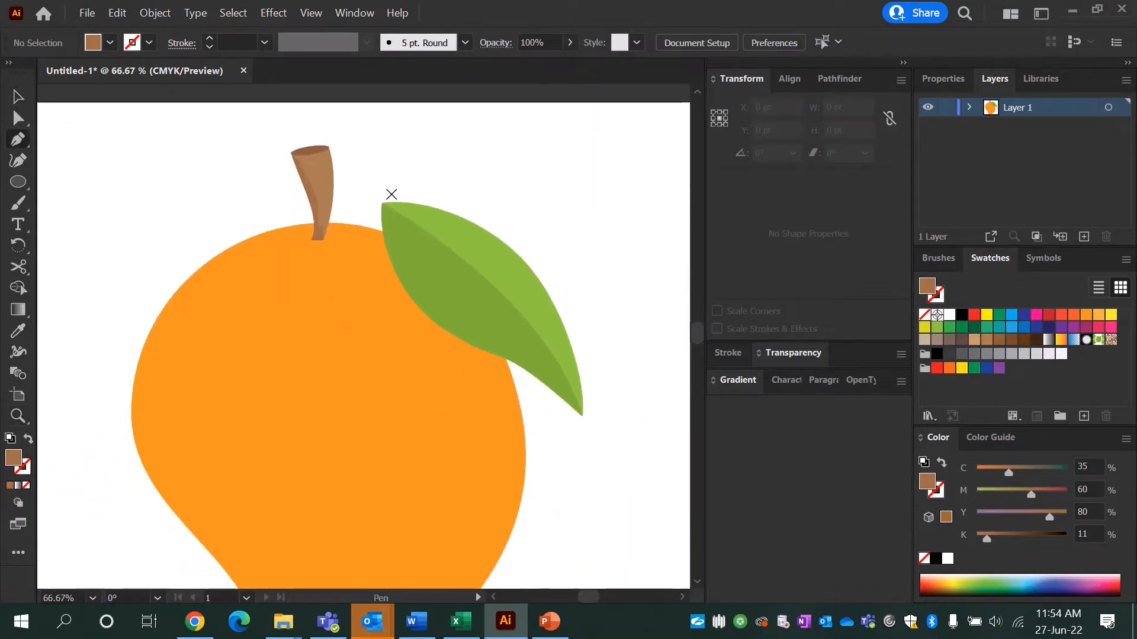
key("v")
left_click(507, 258)
left_click(515, 169)
key("a")
left_click(490, 271)
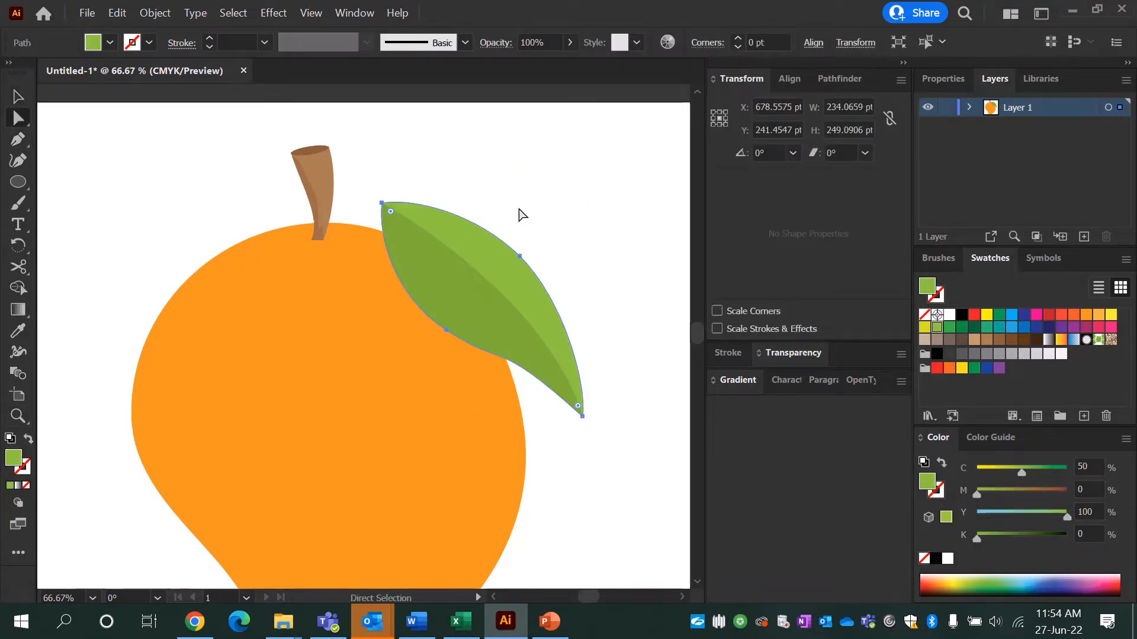
left_click(524, 211)
Step: Draw a closed, curved green stalk with the Pen tool from the stem's right side to the leaf's base
key("p")
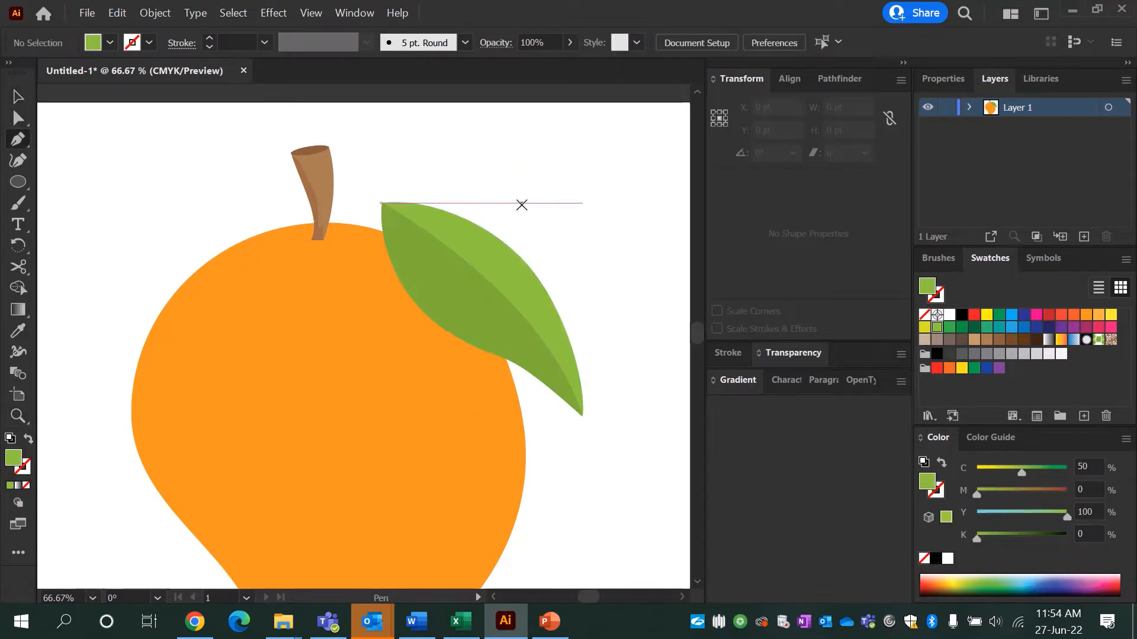
left_click(328, 207)
left_click_drag(401, 203, 461, 224)
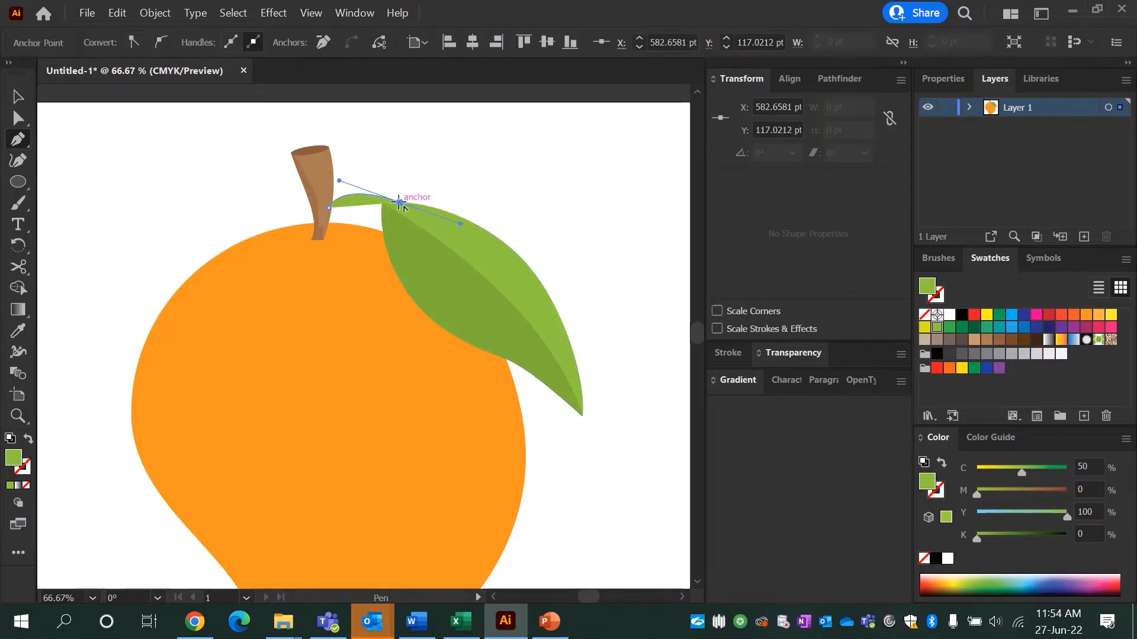
left_click_drag(396, 211, 329, 208)
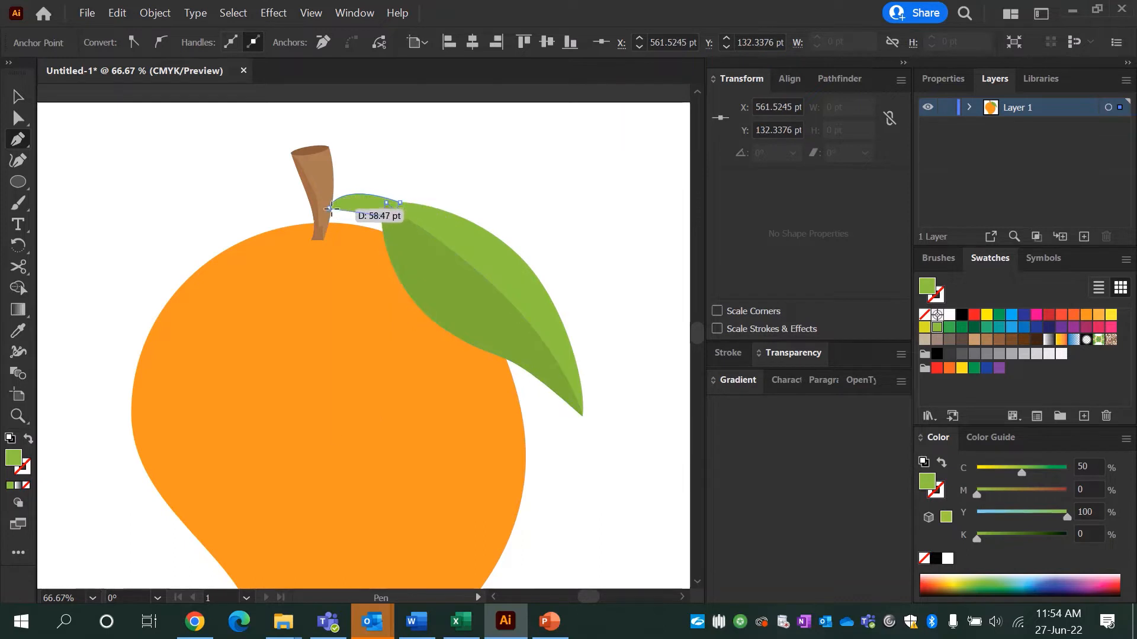
left_click_drag(282, 228, 287, 227)
Step: Adjust the stalk's lower anchor with Direct Selection so its underside joins the leaf's base
left_click(18, 118)
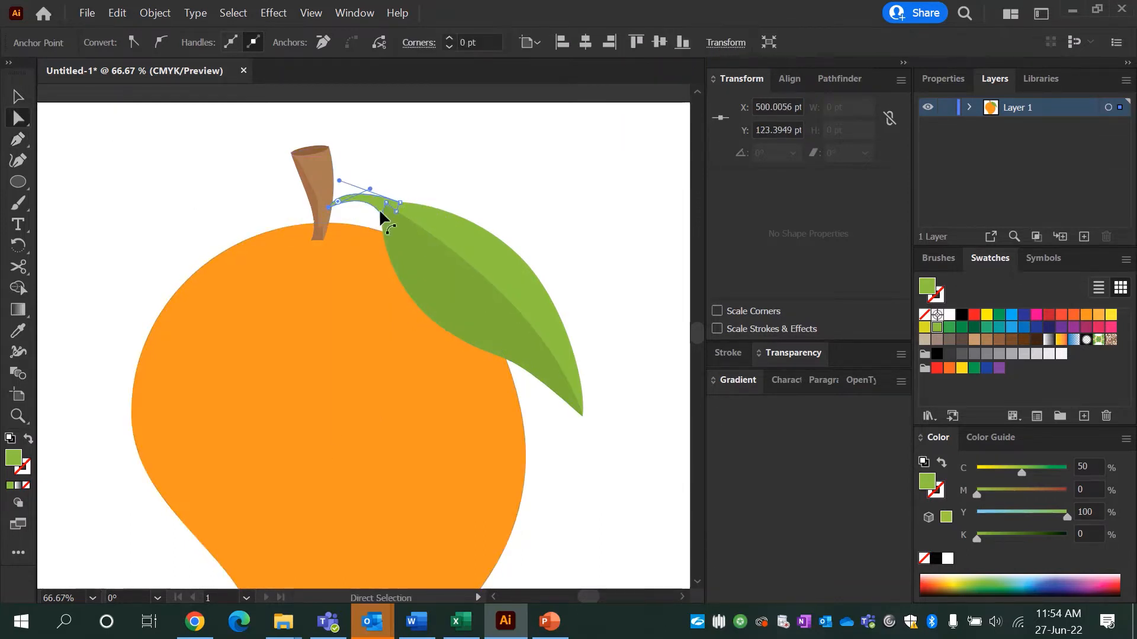
left_click_drag(383, 214, 384, 203)
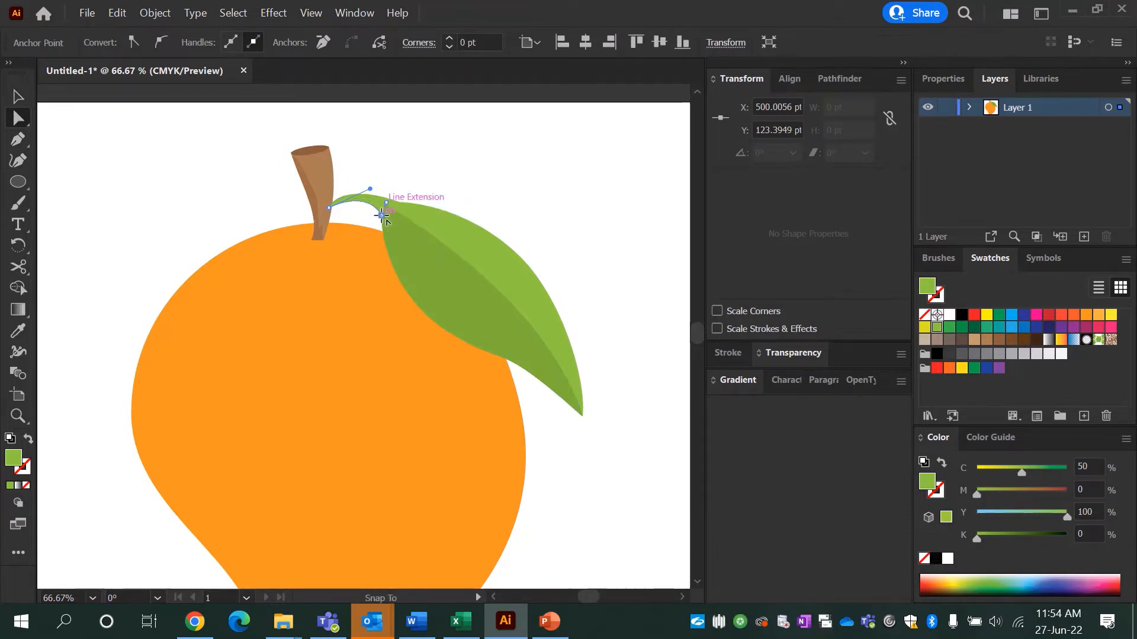
left_click(393, 172)
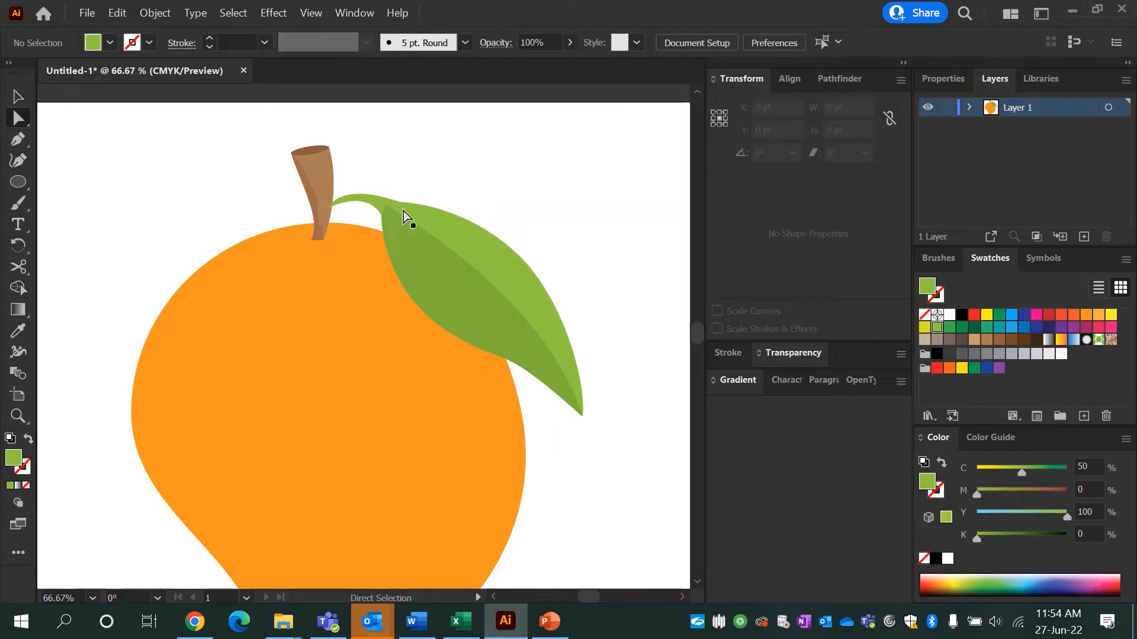
Step: Duplicate the leaf with its stalk and place the copy slightly below and left of the original
key("z")
left_click(371, 325, "alt")
key("ctrl+0")
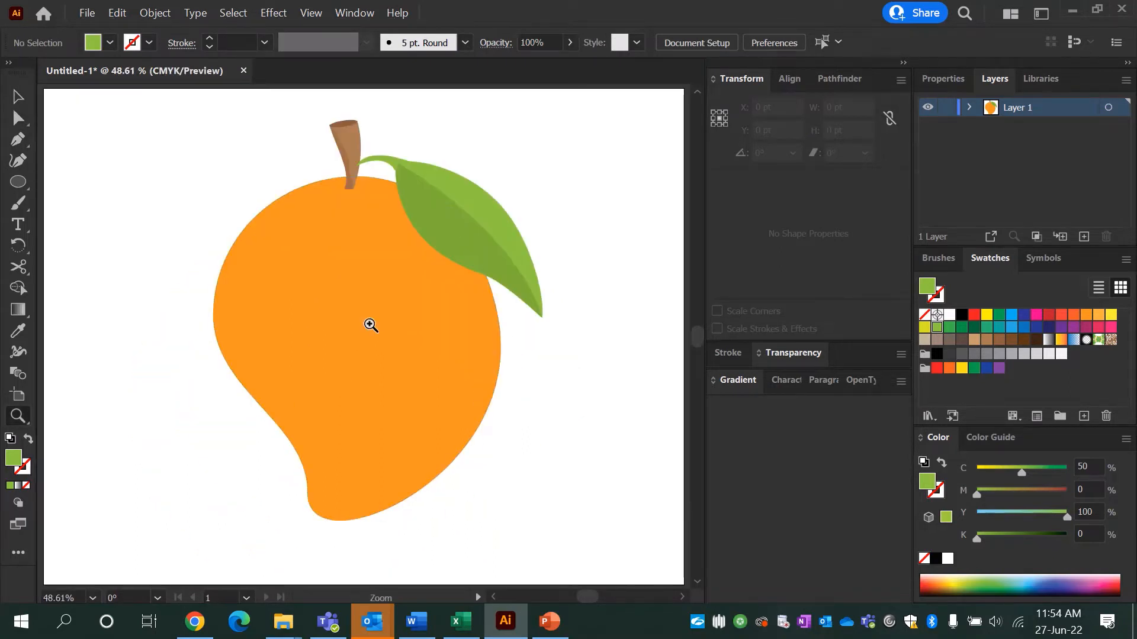
left_click(17, 97)
left_click(476, 200)
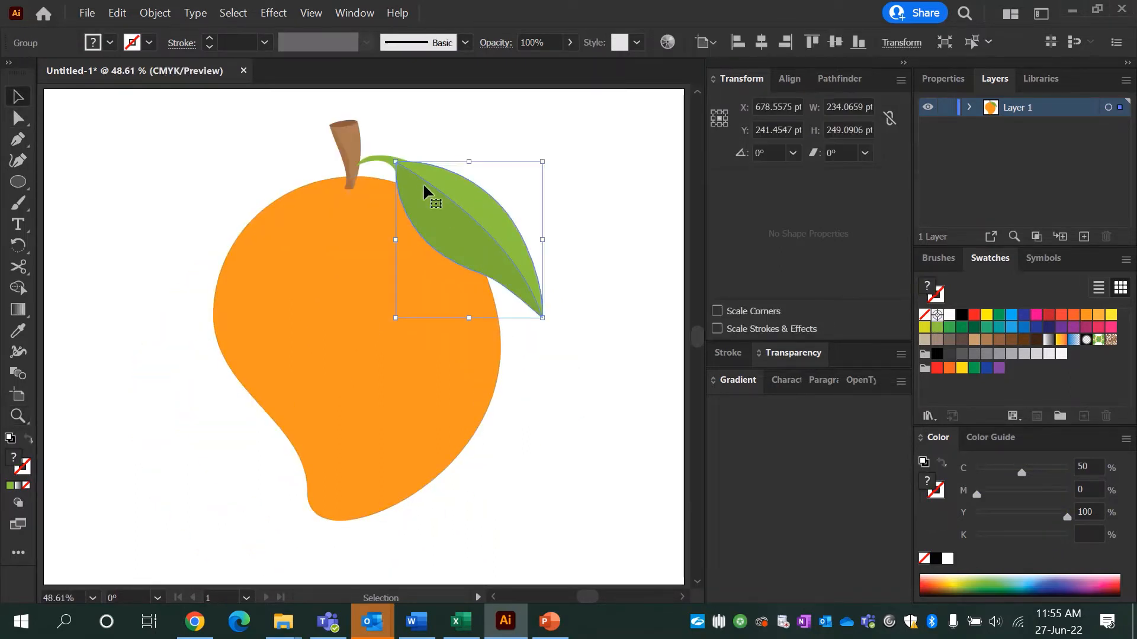
left_click_drag(470, 190, 463, 222)
left_click(293, 290)
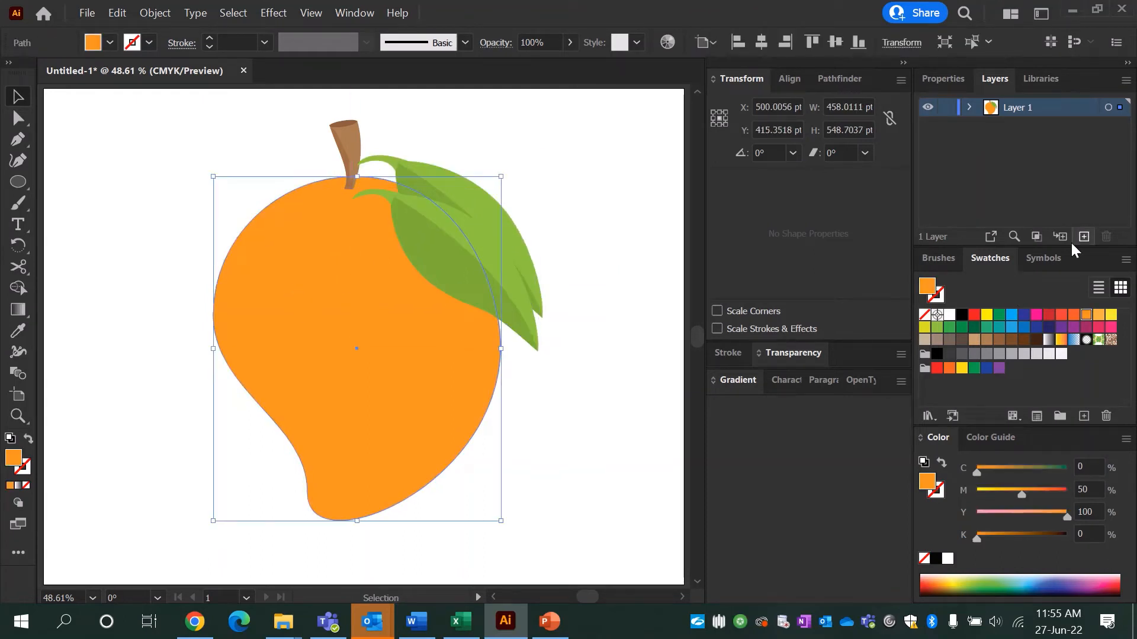
Step: Add a new layer beneath the existing artwork layer and move the orange mango body onto it
left_click(1084, 237)
left_click_drag(1068, 107, 1068, 154)
left_click_drag(1122, 124, 1122, 133)
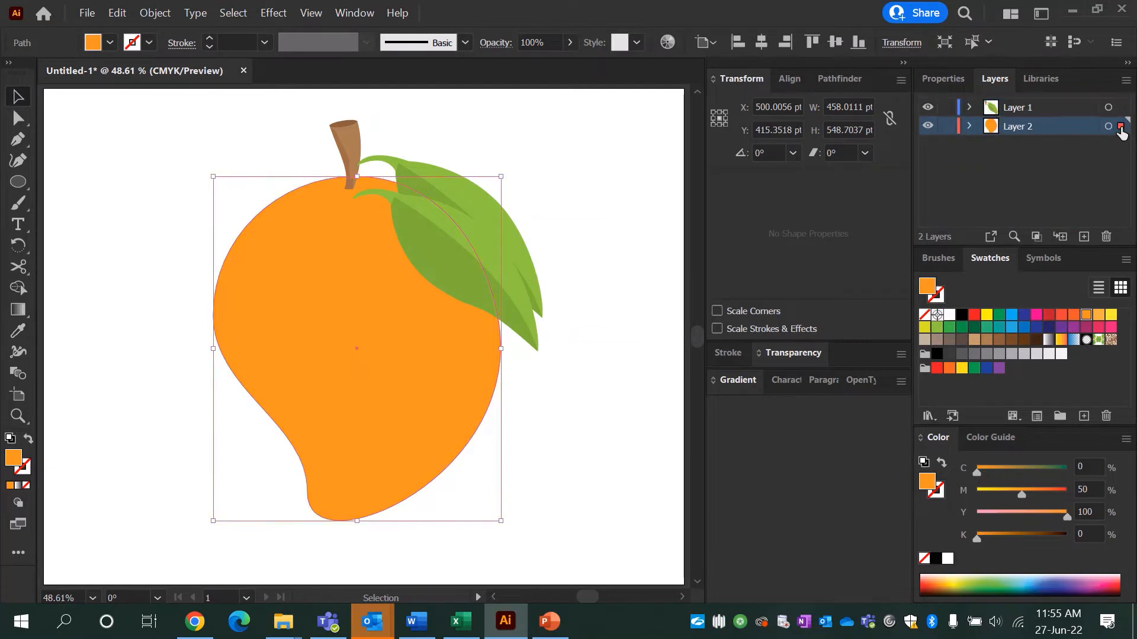
left_click(598, 226)
Step: Delete the copied leaf's stalk and fill both halves of the copied leaf with light grey, K=10
left_click(395, 203)
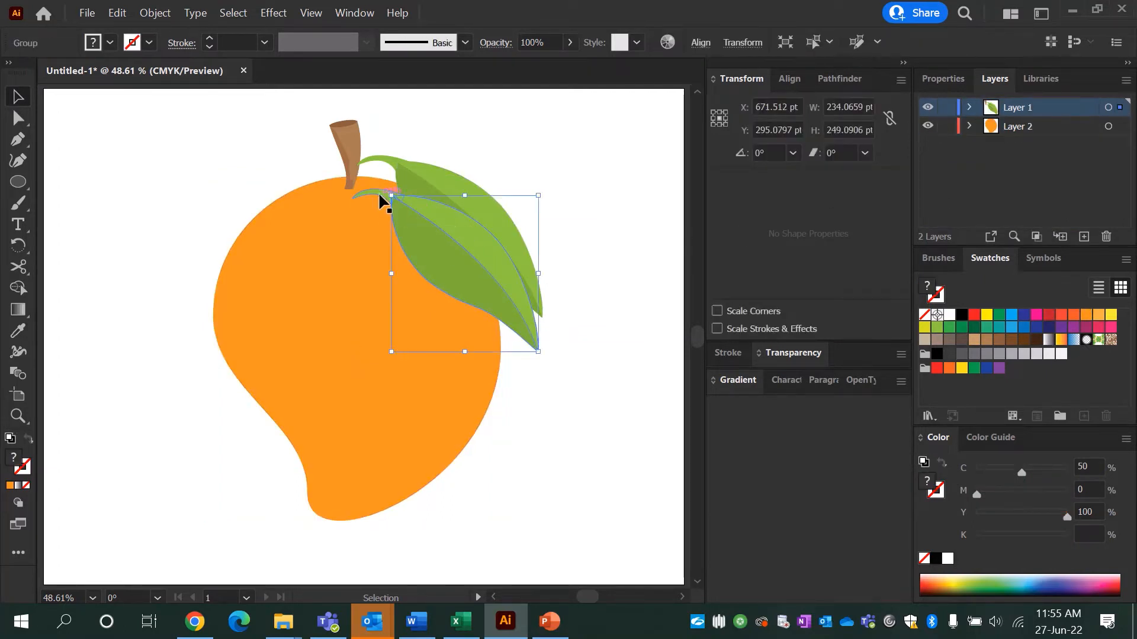
left_click(379, 194)
key("Delete")
left_click(423, 232)
left_click(1046, 354)
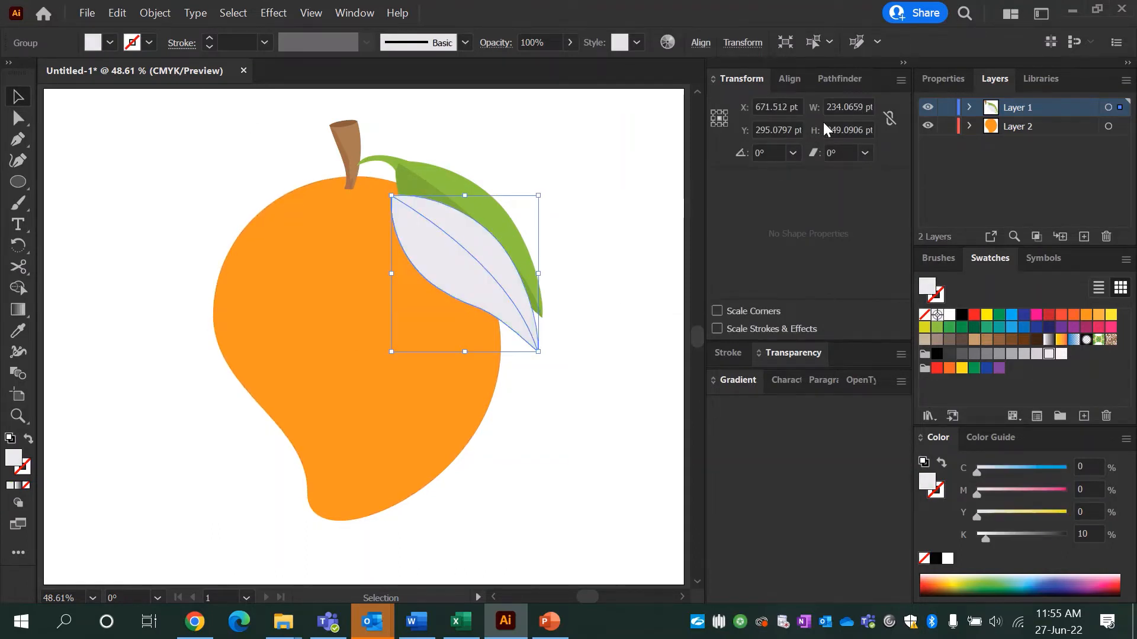
Step: Unite the grey leaf halves into one shape and send it behind the green leaf
left_click(827, 82)
left_click(723, 128)
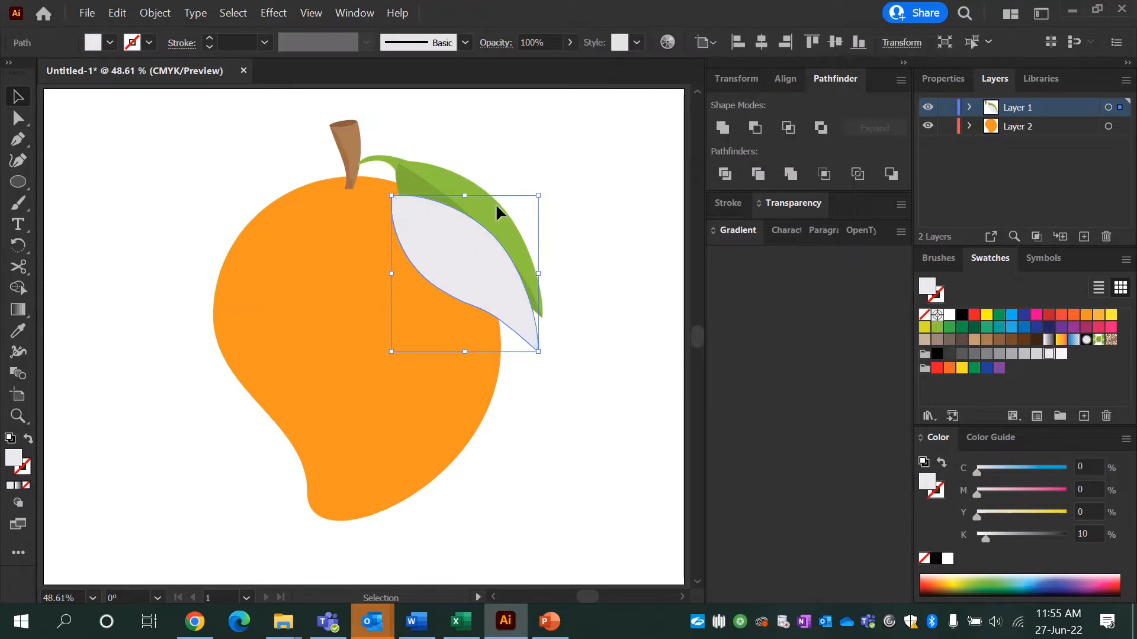
right_click(448, 266)
mouse_move(552, 518)
left_click(664, 559)
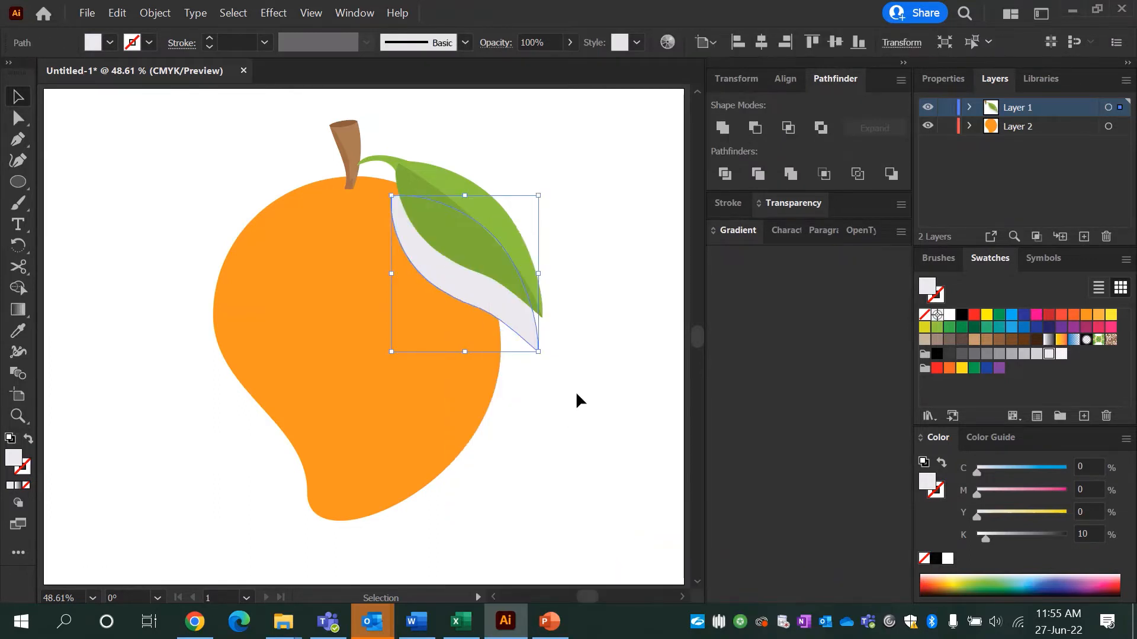
Step: Set the grey leaf shape's blending mode to Multiply so it works as a shadow
left_click(740, 79)
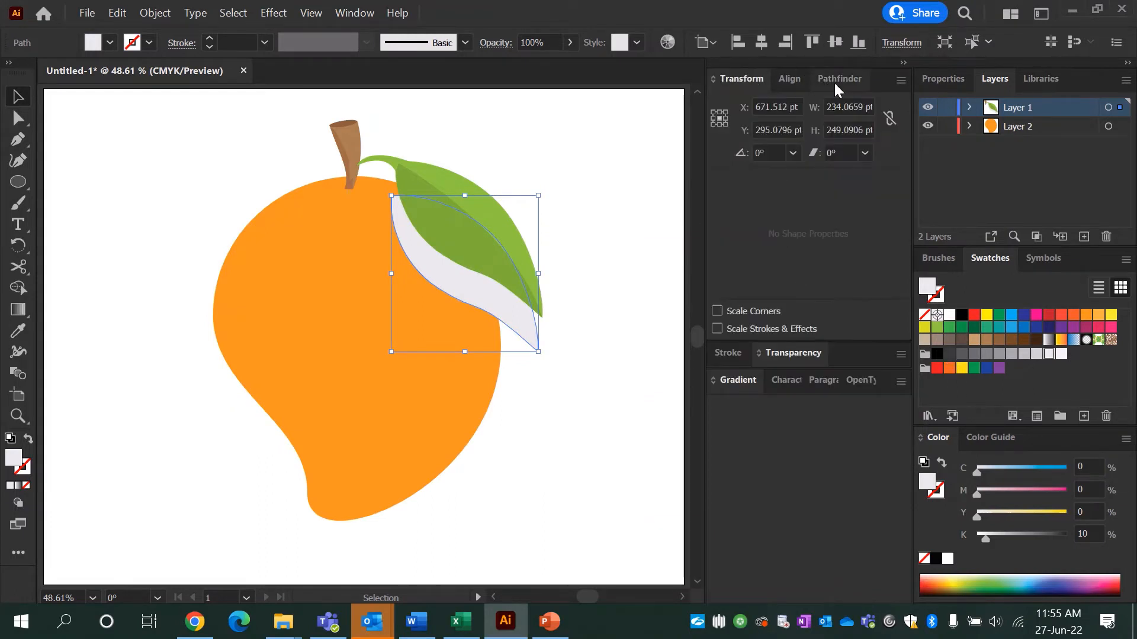
left_click(791, 357)
left_click(785, 382)
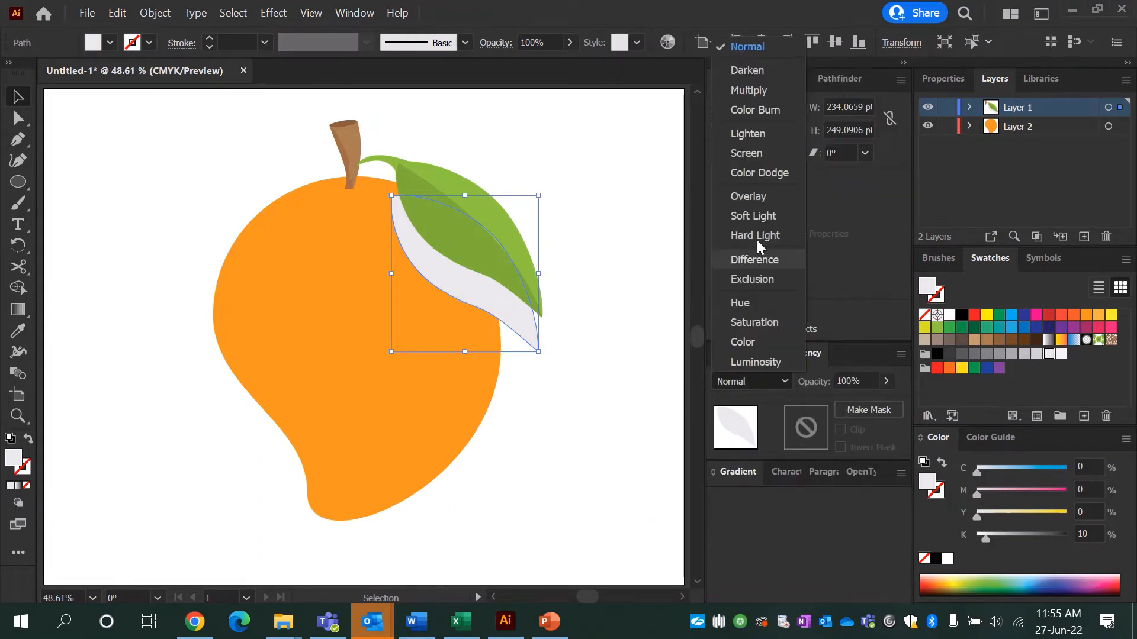
left_click(750, 94)
left_click(609, 285)
Step: Offset and slightly rotate the leaf shadow on the mango, and remove its part outside the body with Shape Builder
left_click_drag(529, 323, 494, 322)
left_click(335, 332, "shift")
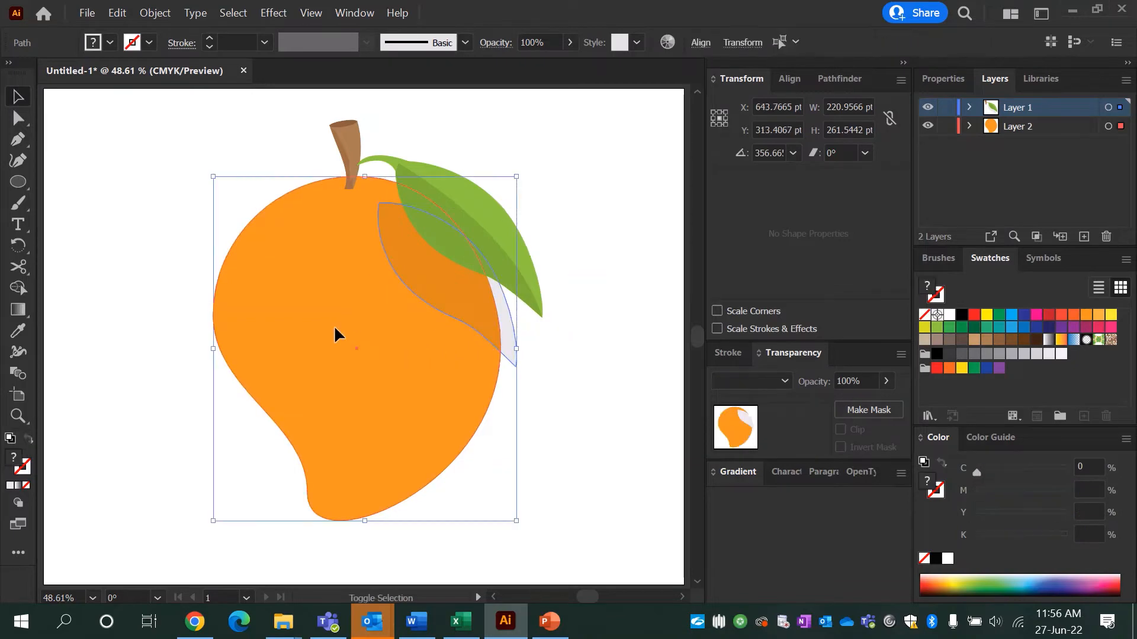
key("shift+m")
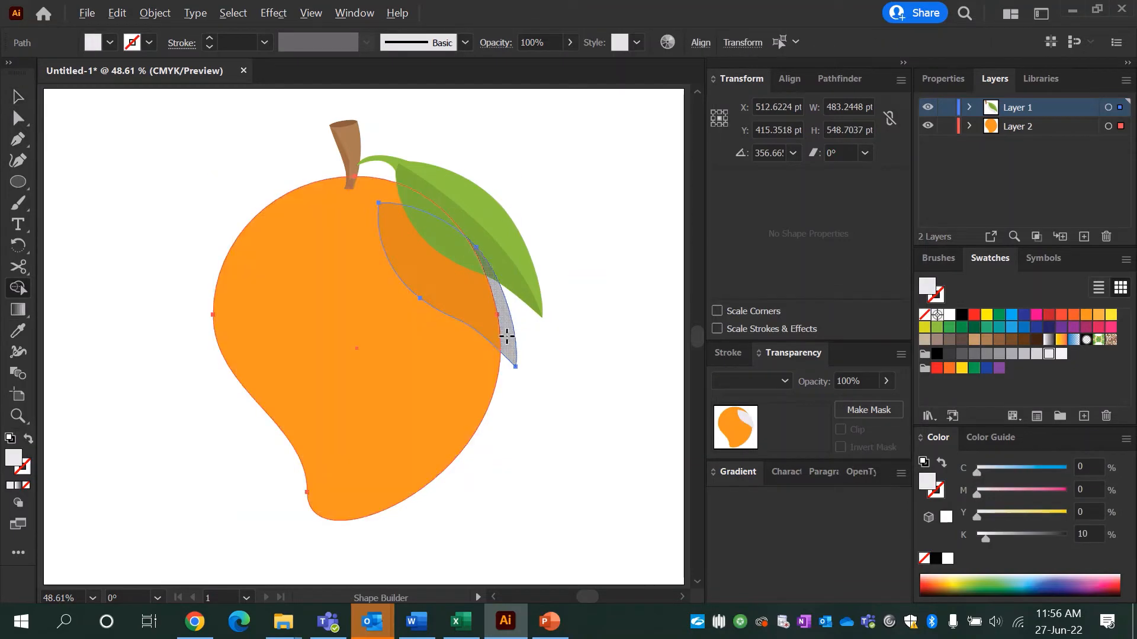
left_click(506, 332, "alt")
key("v")
left_click(562, 364)
Step: Draw a small curved shadow around the stem's base with the Pen tool and set its blending mode to Multiply
key("p")
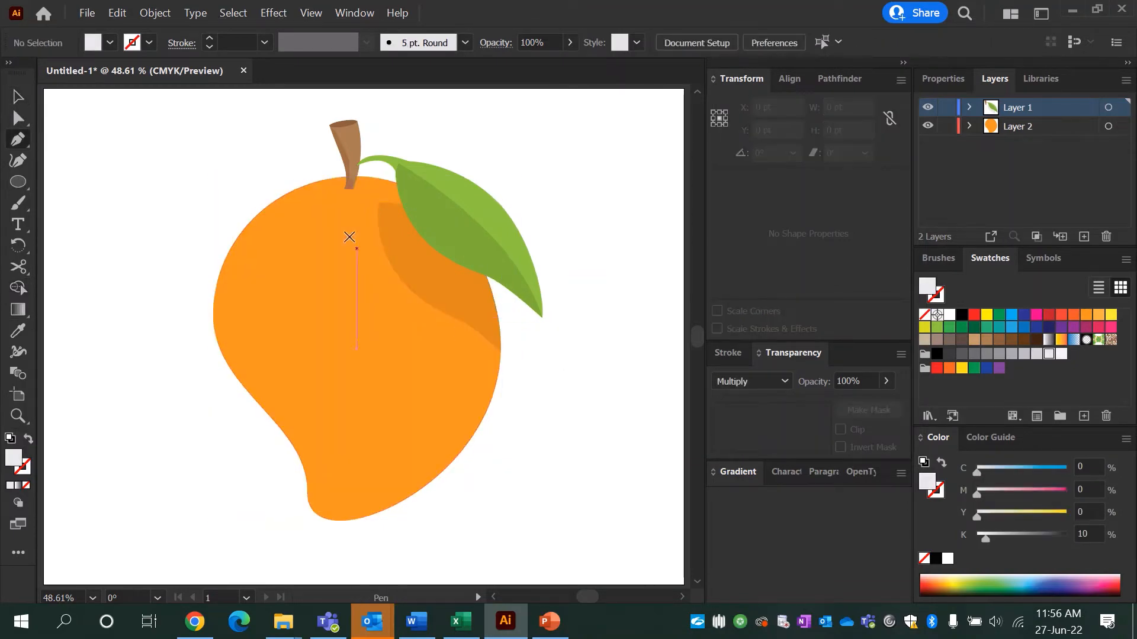
mouse_move(347, 192)
left_mouse_down()
mouse_move(389, 198)
mouse_move(369, 189)
left_mouse_up()
left_click(362, 194)
key("v")
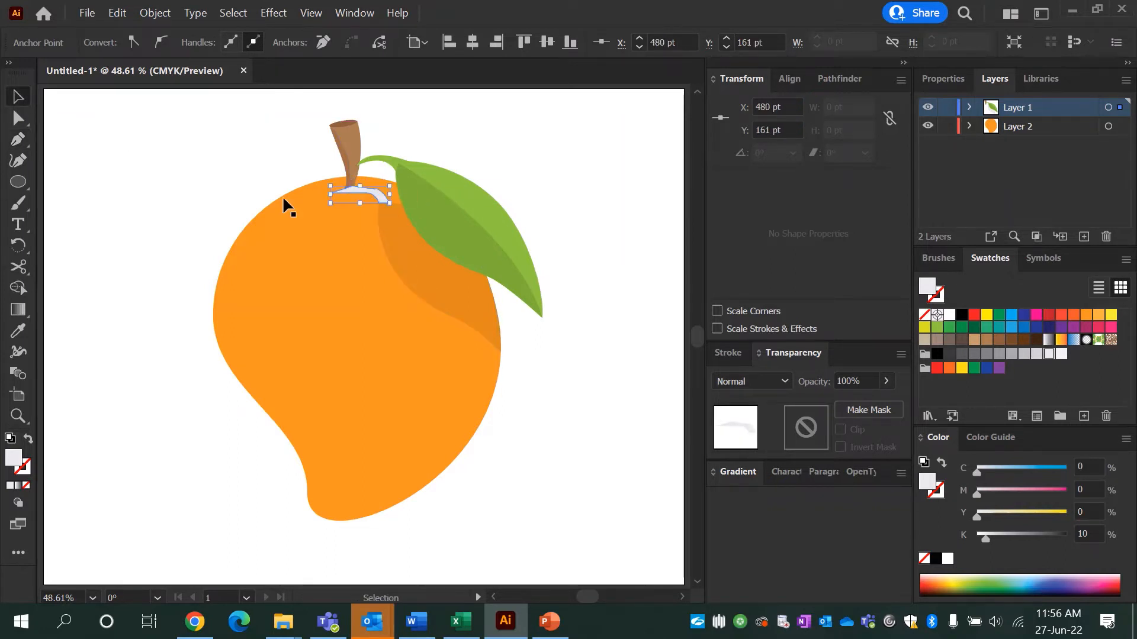
left_click(781, 379)
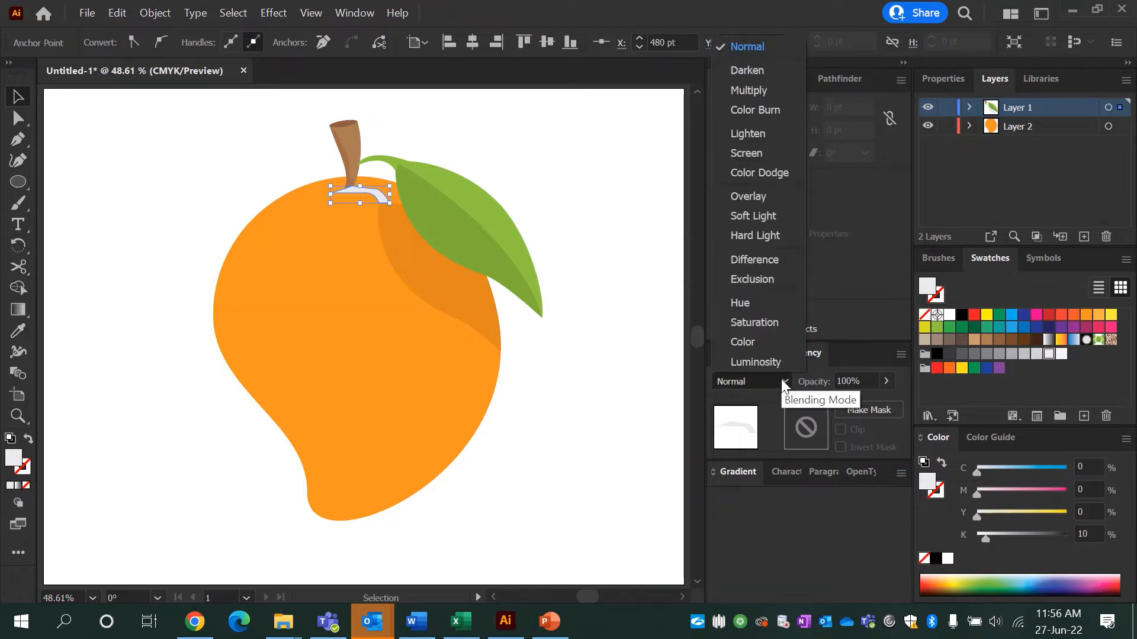
left_click(756, 93)
left_click(595, 170)
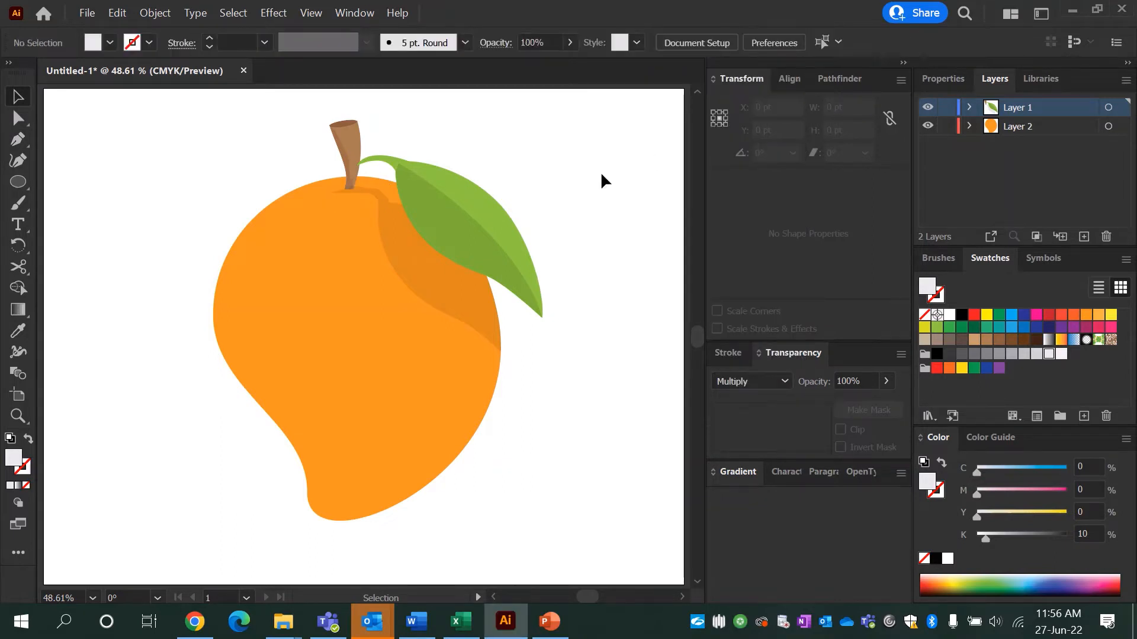
Step: Draw a circle about 245 pt across on the mango's layer and place it over the body's upper-left part
left_click(18, 183)
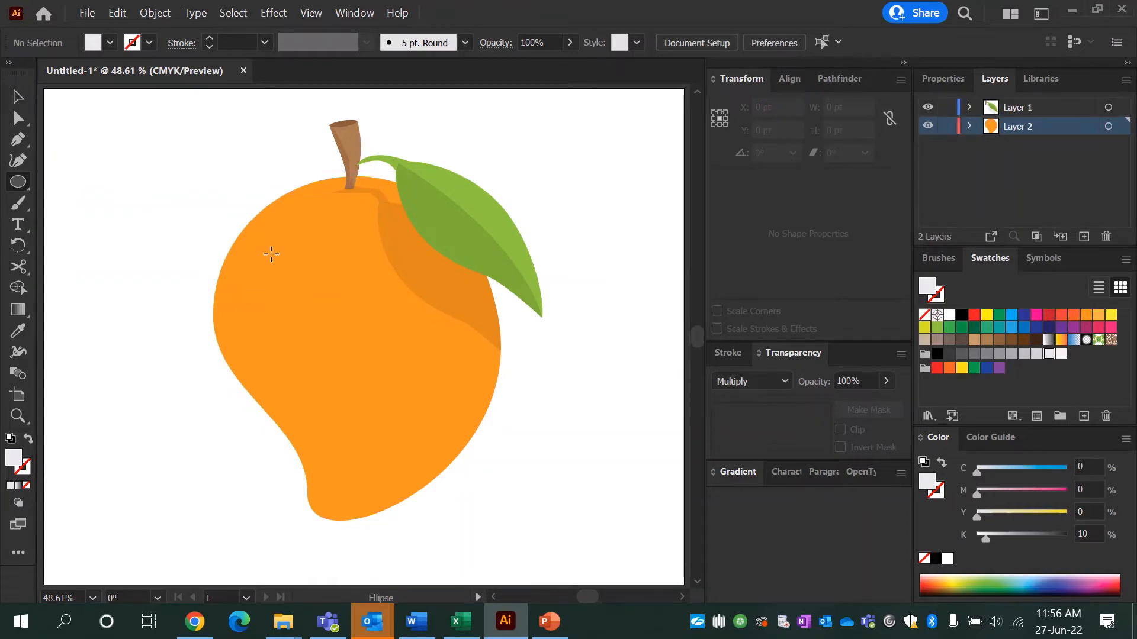
left_click_drag(262, 239, 415, 392)
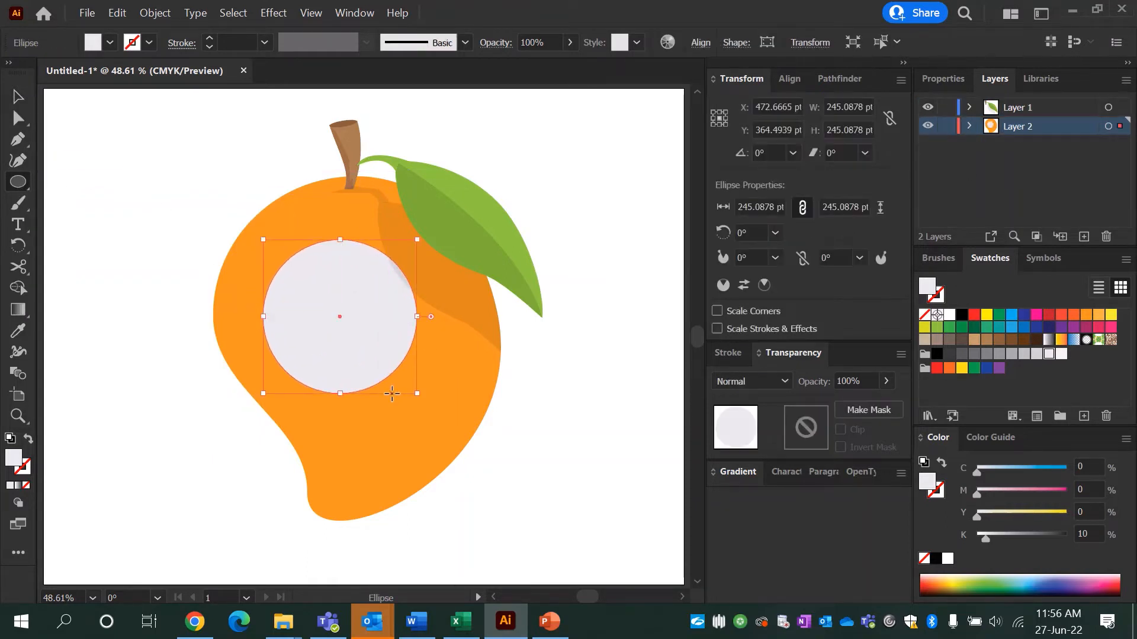
key("v")
left_click_drag(363, 348, 330, 324)
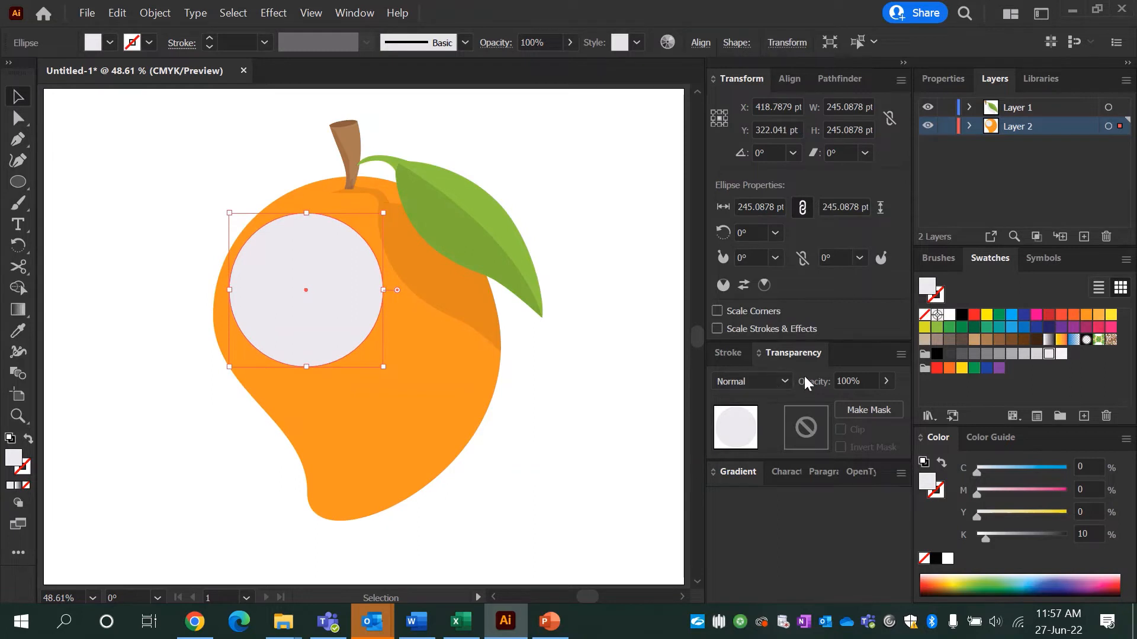
Step: Fill the circle with a radial gradient from white at the centre to orange C0 M50 Y100 K0 at the edge
left_click(736, 472)
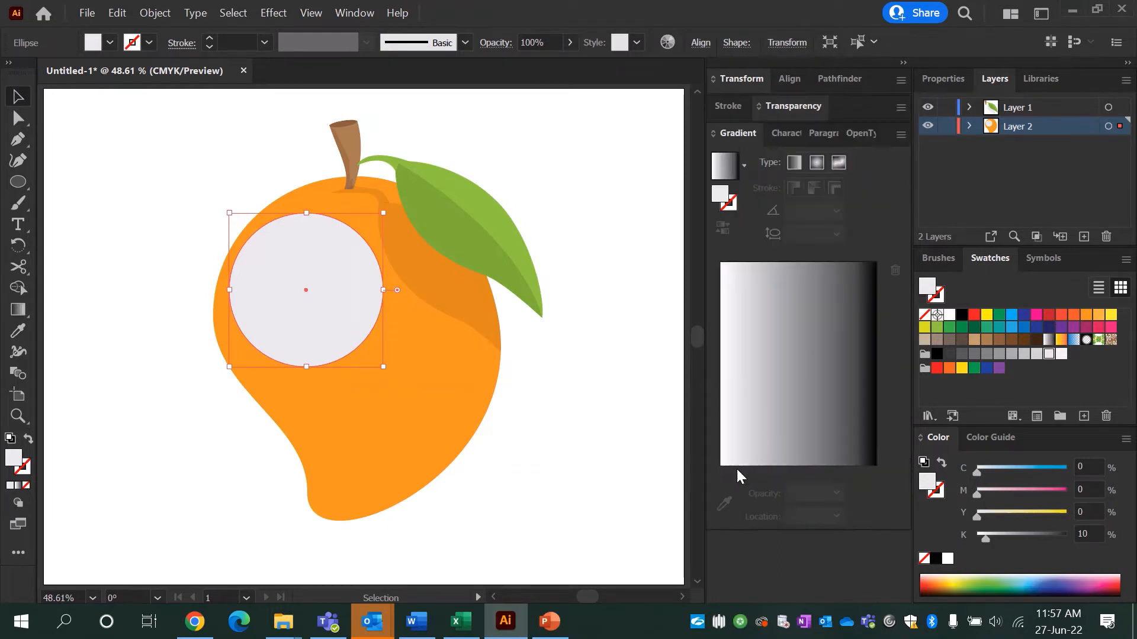
left_click(817, 163)
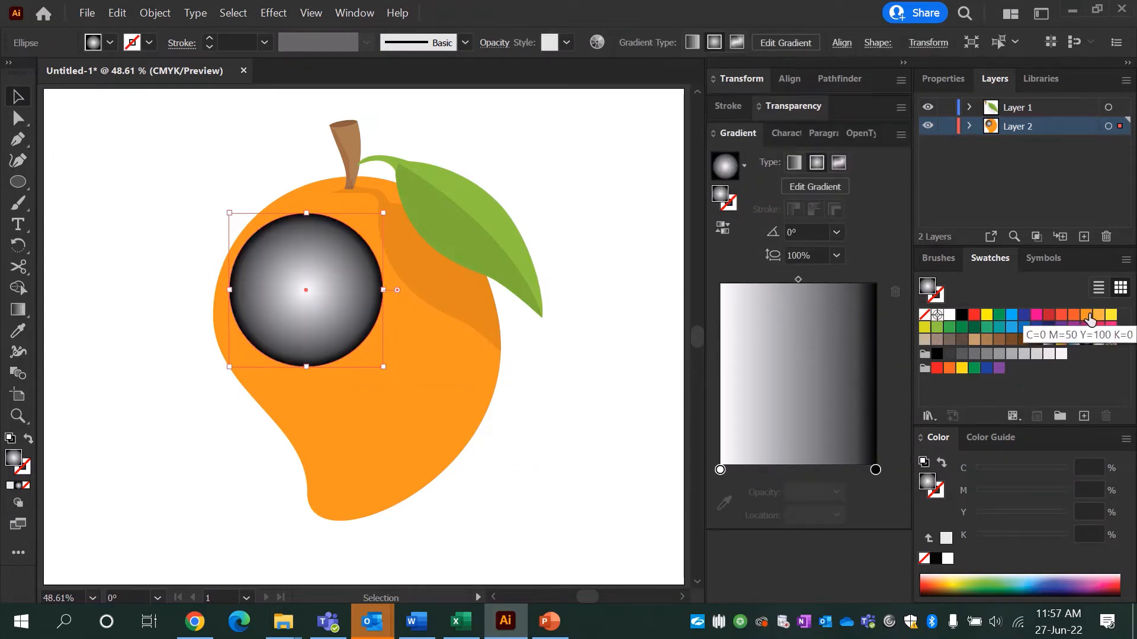
left_click_drag(1088, 315, 876, 471)
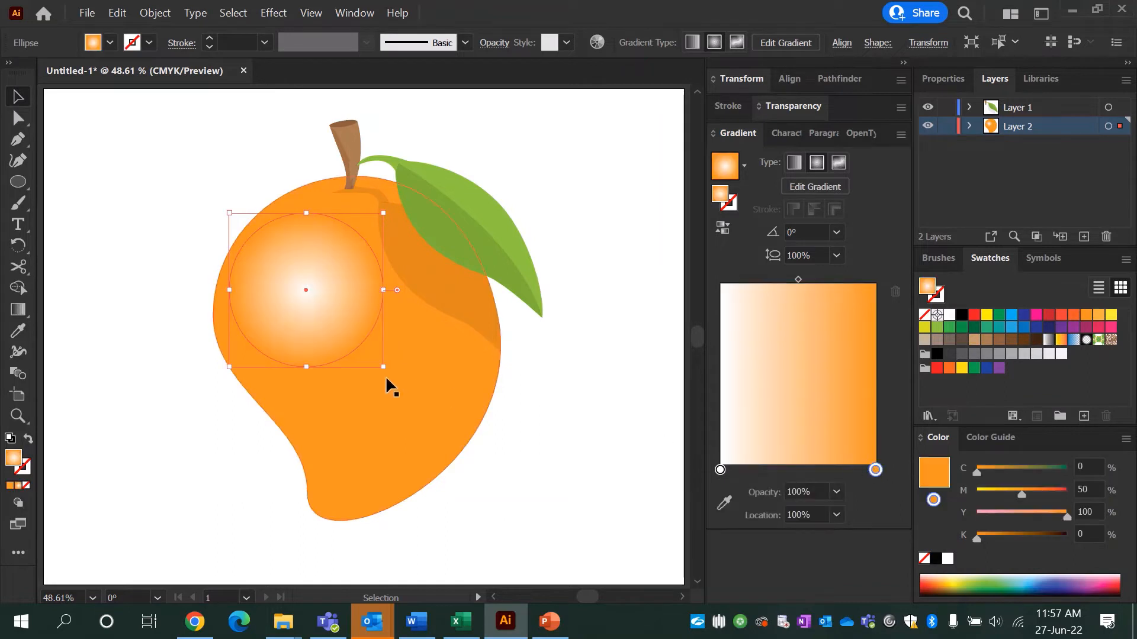
Step: Set the opacity of the gradient's white stop to 80%
left_click(721, 470)
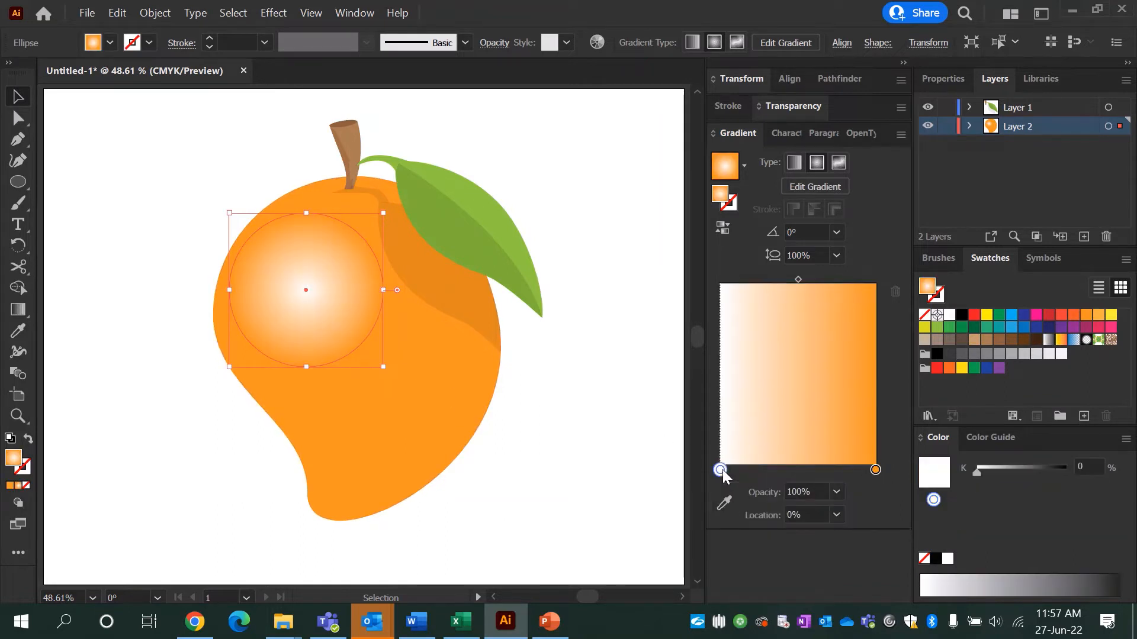
left_click(837, 492)
left_click(851, 450)
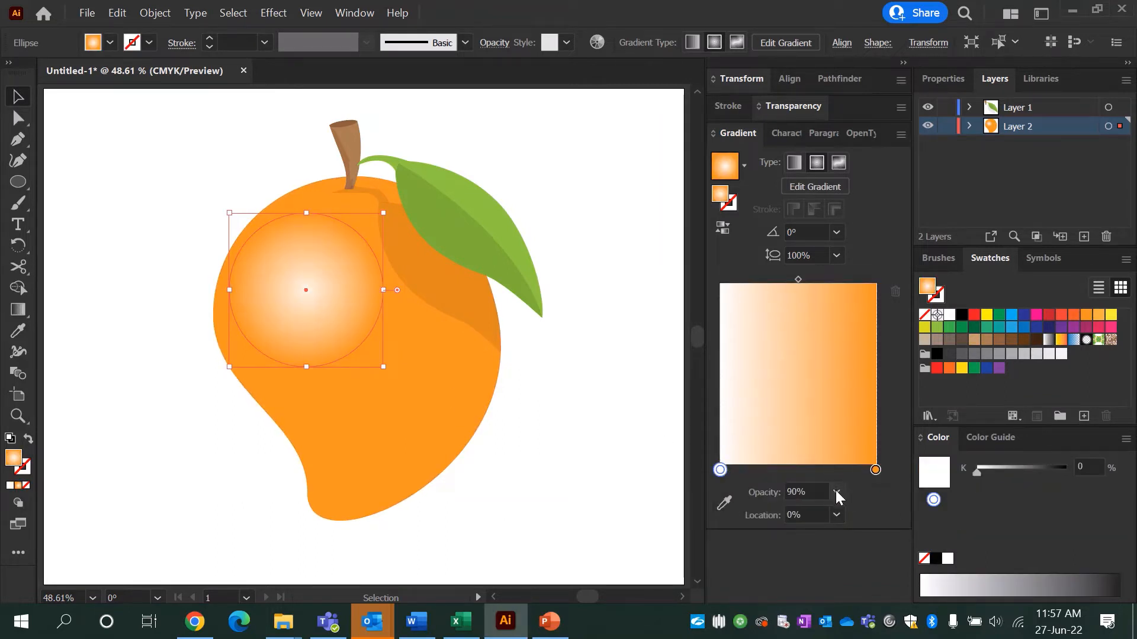
left_click(836, 490)
left_click(851, 439)
left_click(594, 385)
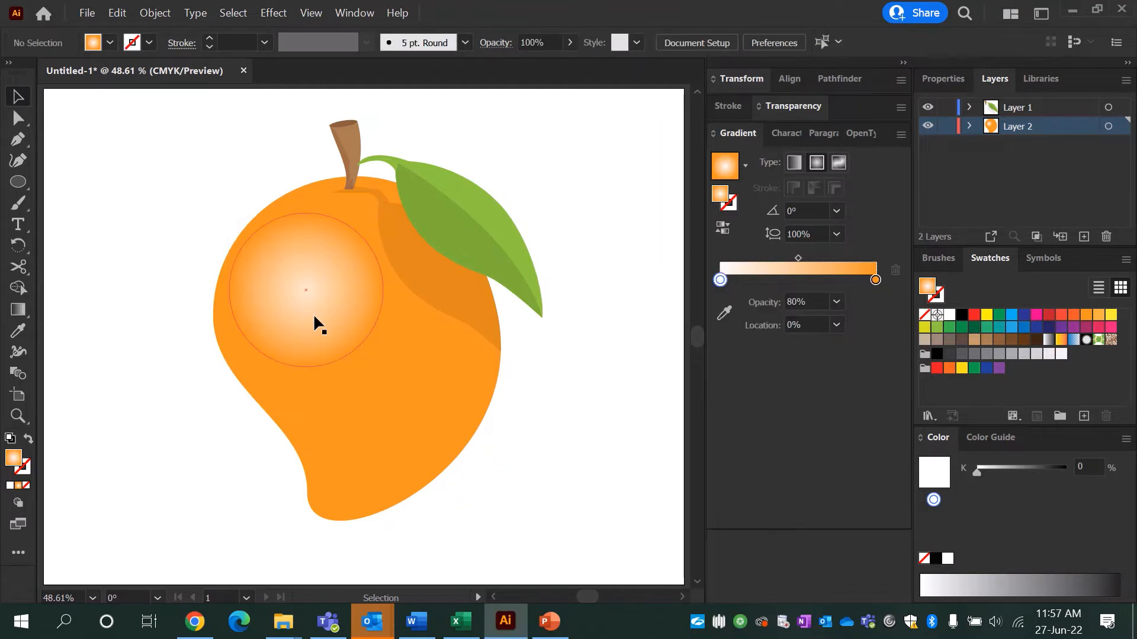
Step: Stretch the gradient circle downward, upward and to the right into a larger ellipse over the mango's upper-left part
left_click(318, 324)
left_click_drag(306, 367, 307, 401)
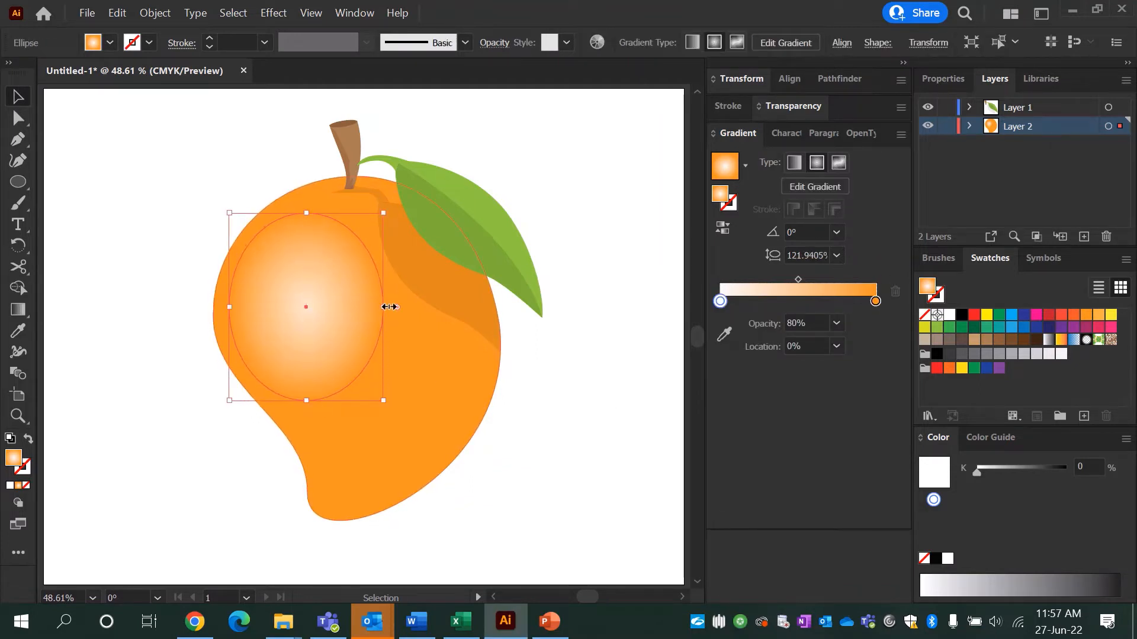
left_click_drag(389, 306, 409, 299)
left_click_drag(320, 212, 331, 197)
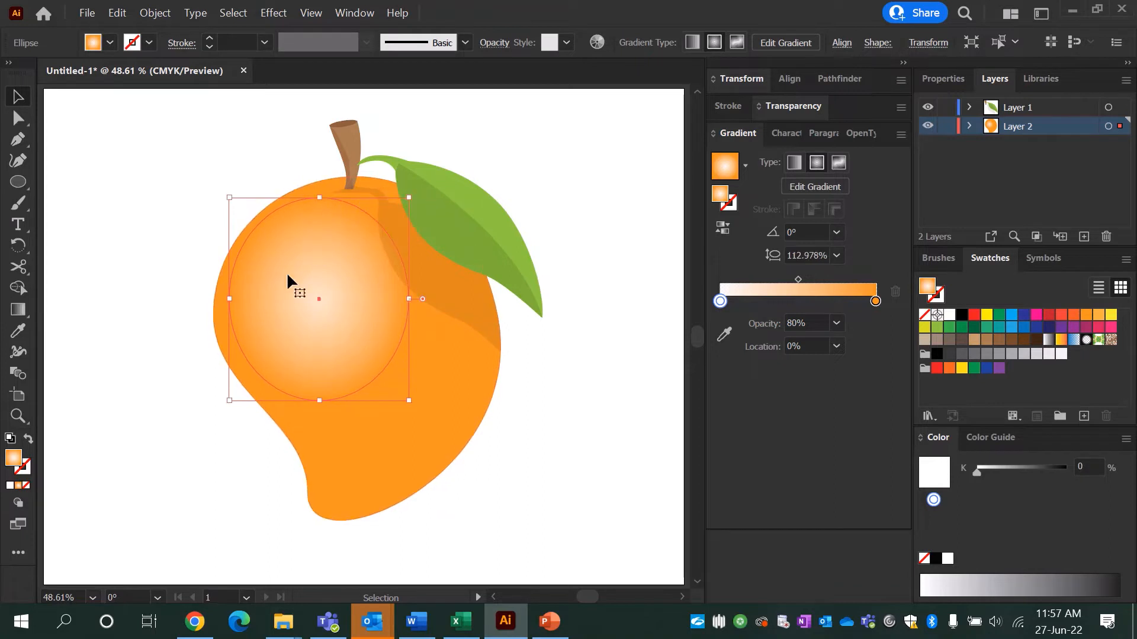
left_click_drag(227, 301, 229, 299)
left_click_drag(408, 299, 425, 299)
Step: Shift the radial gradient's centre up and to the left within the ellipse using the Gradient tool
left_click(18, 309)
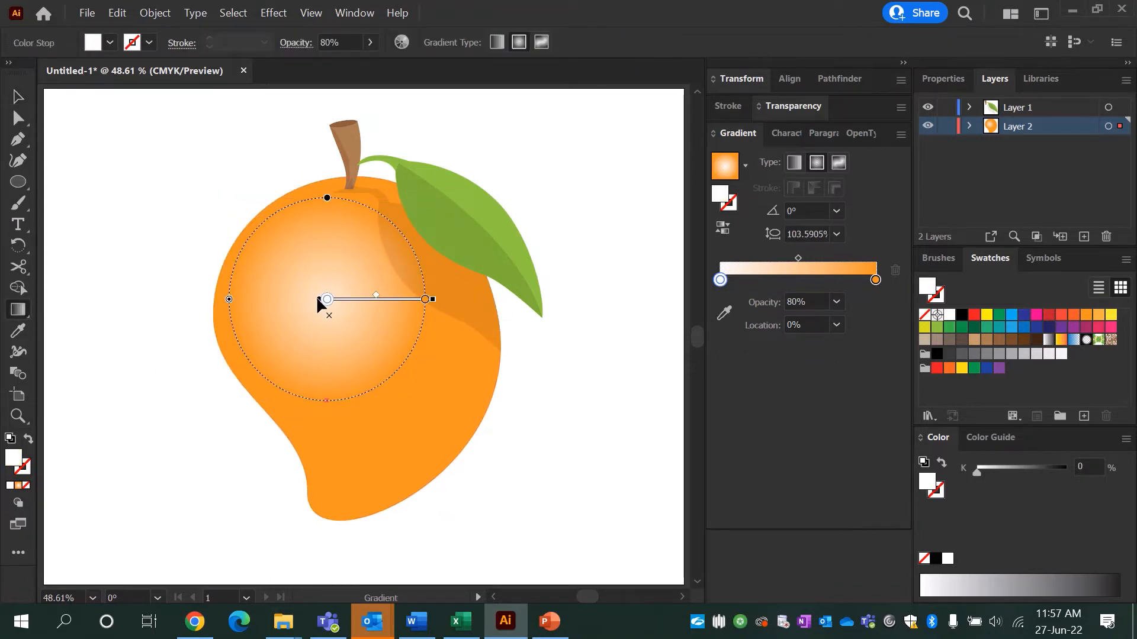
left_click_drag(317, 297, 279, 279)
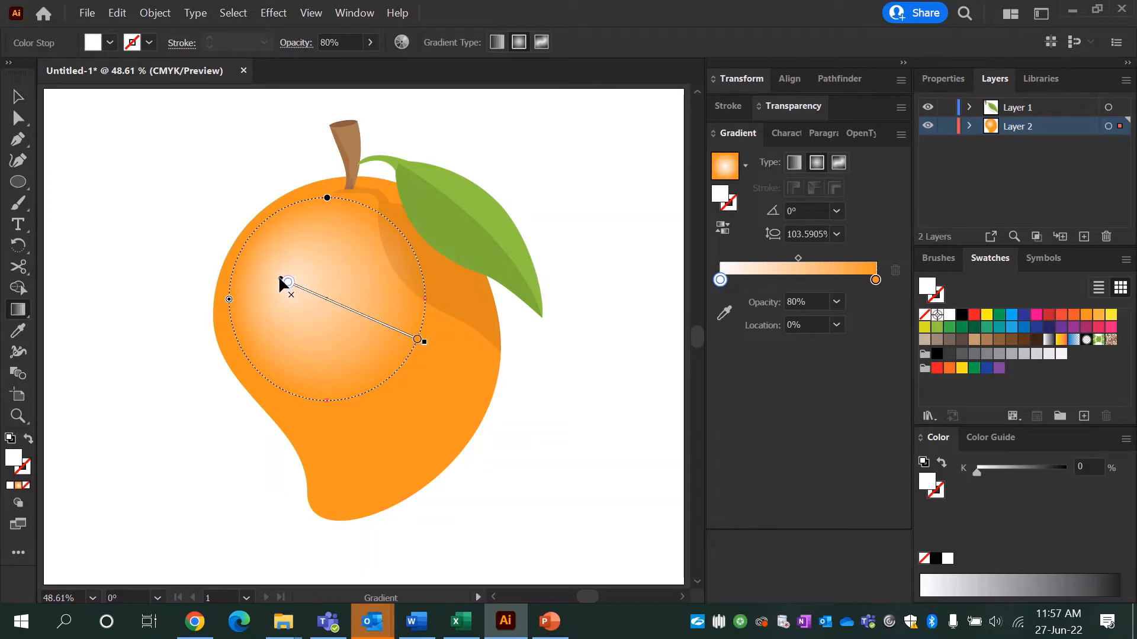
key("v")
left_click(185, 175)
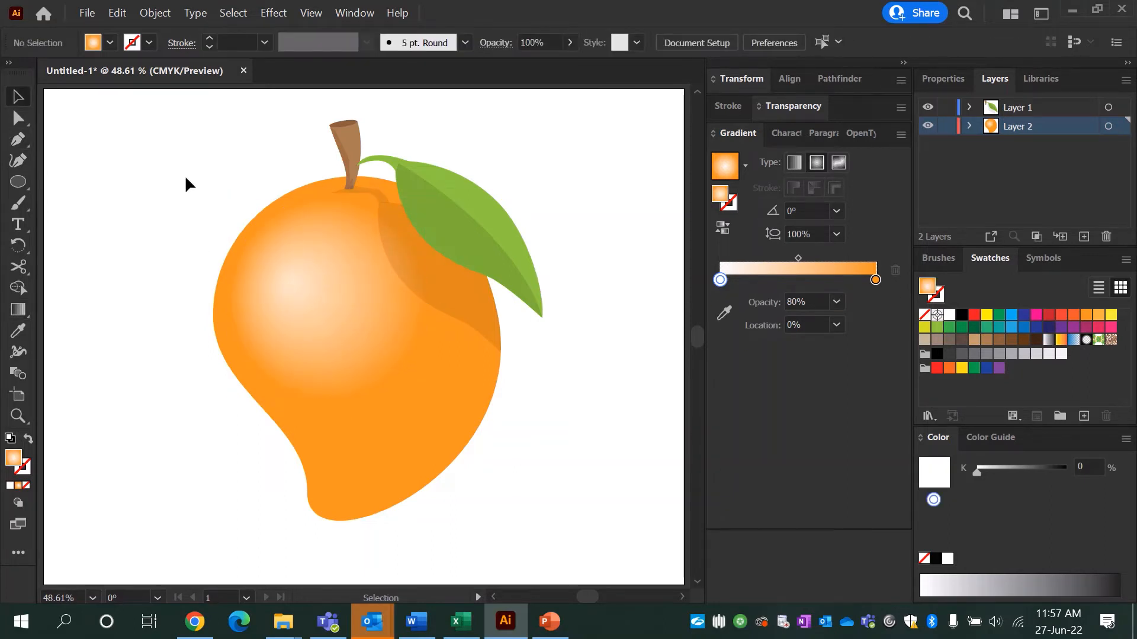
Step: Draw a thin white crescent with the Pen tool along the mango's right edge, from under the leaf to the bottom
key("p")
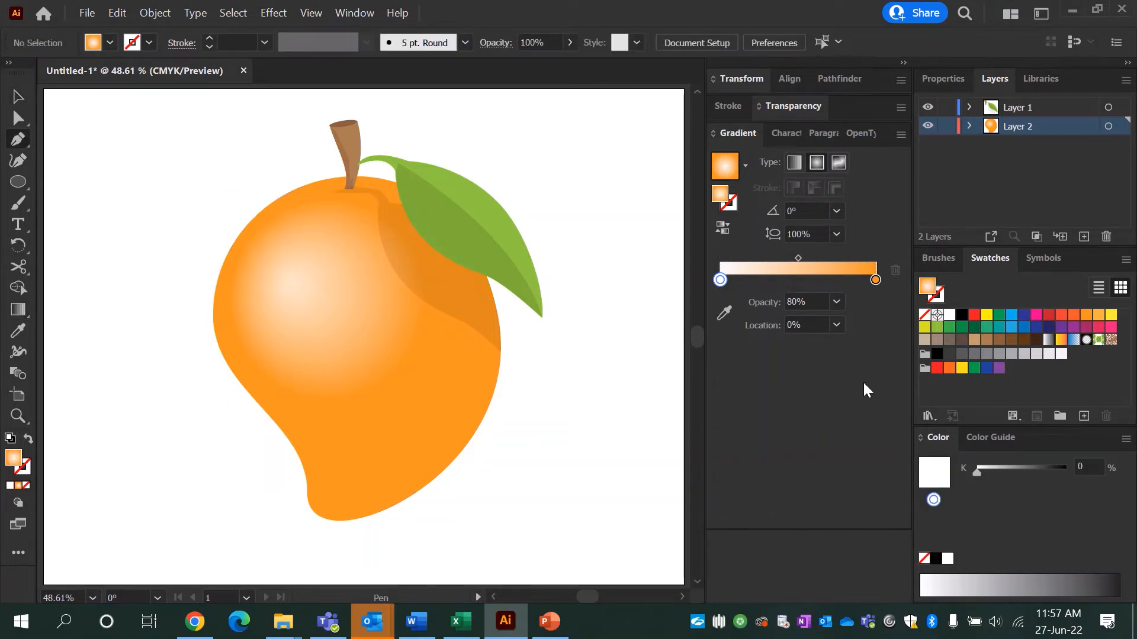
left_click(950, 315)
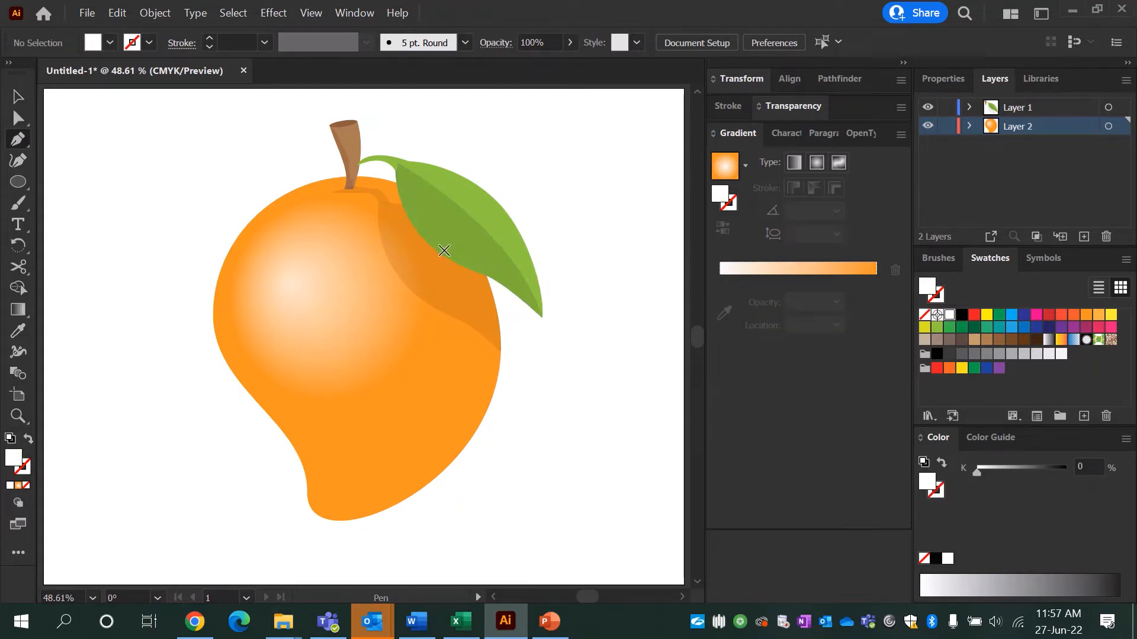
left_click(430, 229)
left_click_drag(368, 506, 152, 452)
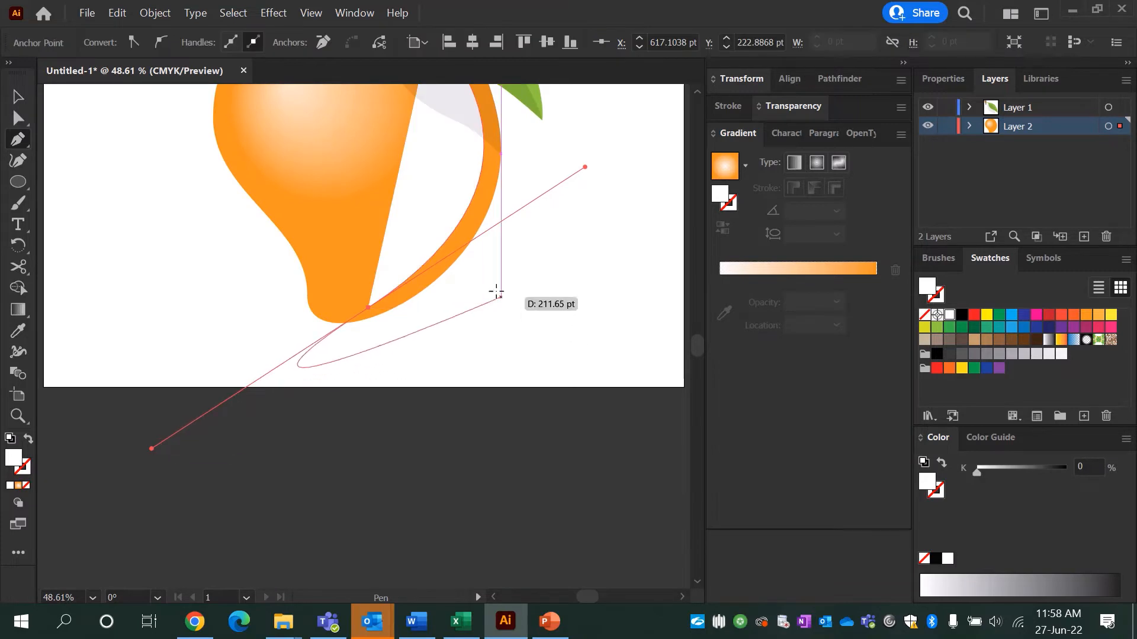
left_click_drag(524, 274, 496, 446)
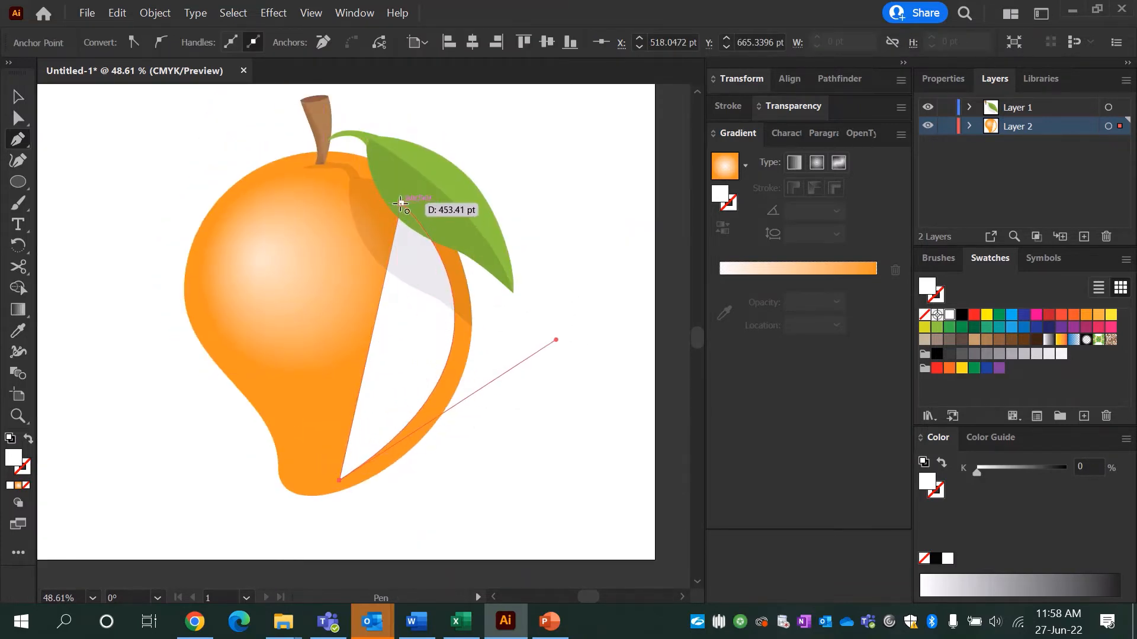
left_click_drag(401, 203, 292, 137)
left_click(22, 99)
left_click(178, 121)
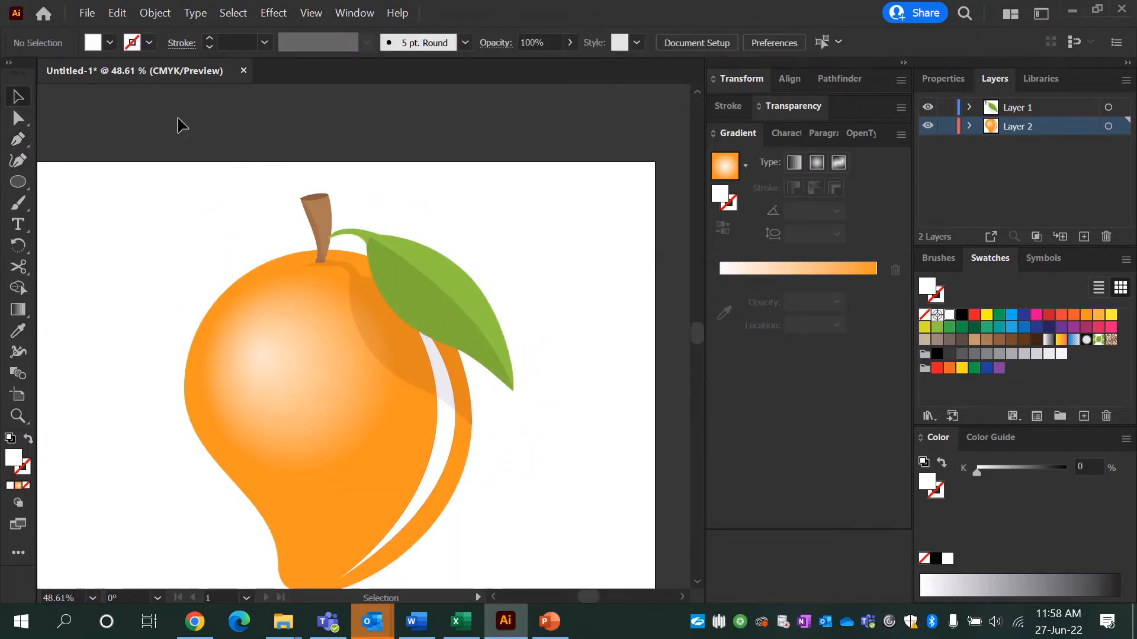
Step: Fill the white crescent with the same white-to-orange radial gradient, keeping the white stop at 80% opacity
key("ctrl+0")
left_click(472, 380)
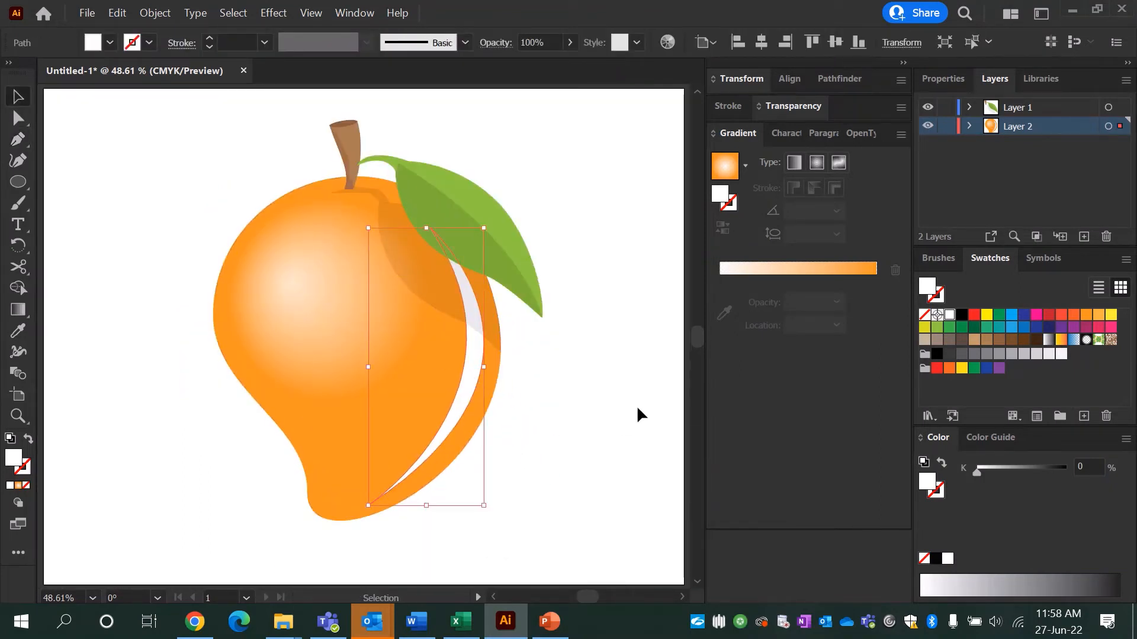
left_click(804, 271)
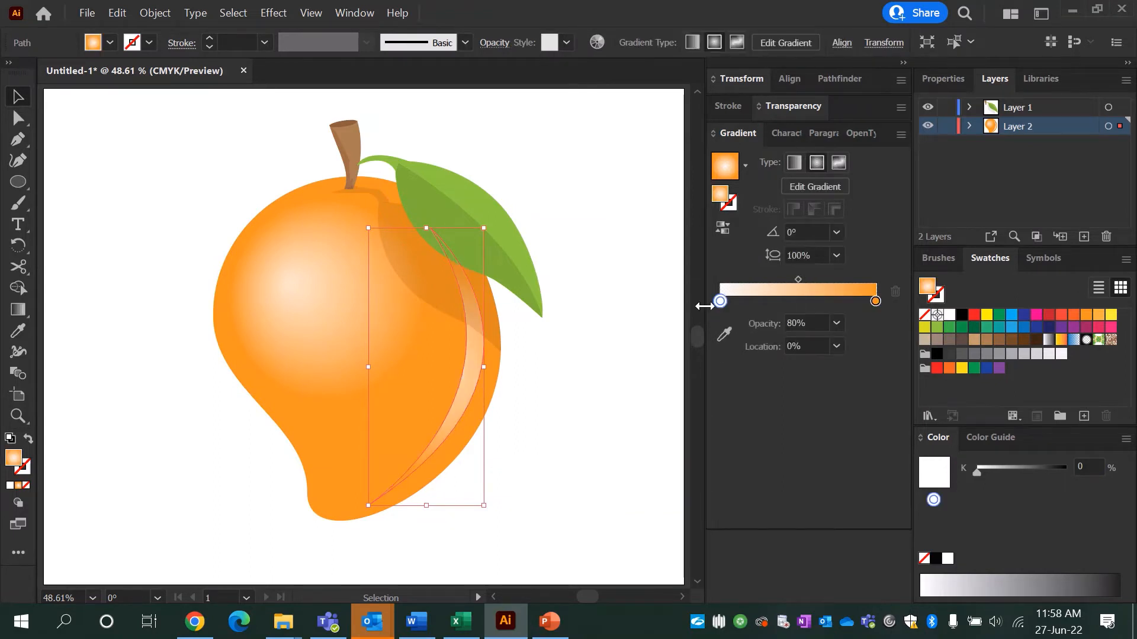
left_click(599, 290)
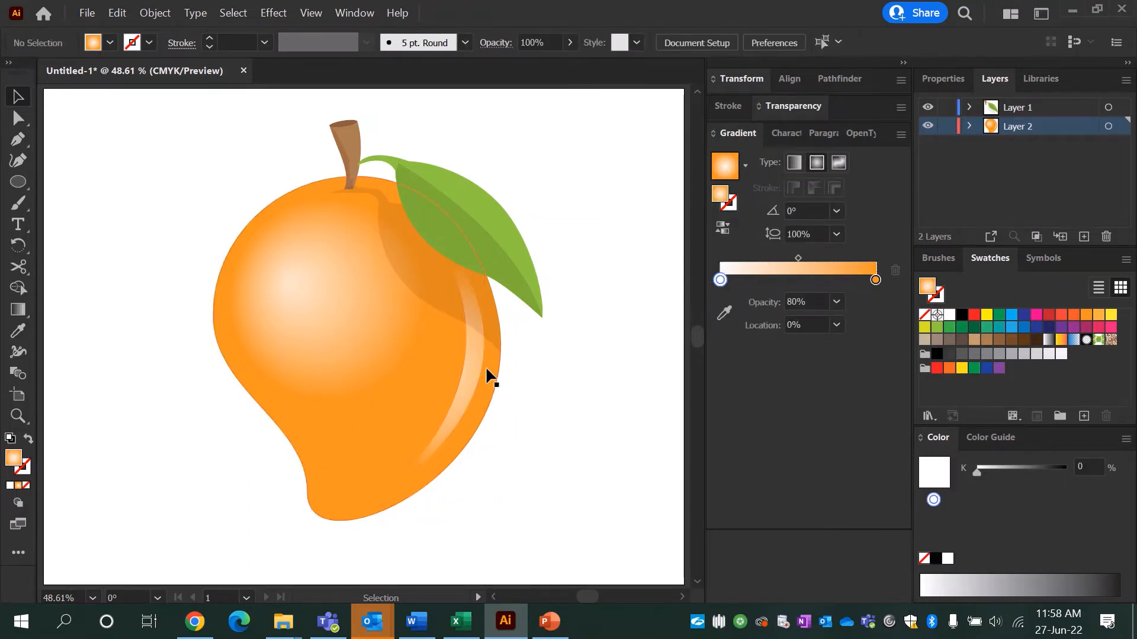
Step: Switch the crescent highlight's gradient to linear and move its orange stop to about 92%
left_click(477, 351)
left_click(794, 163)
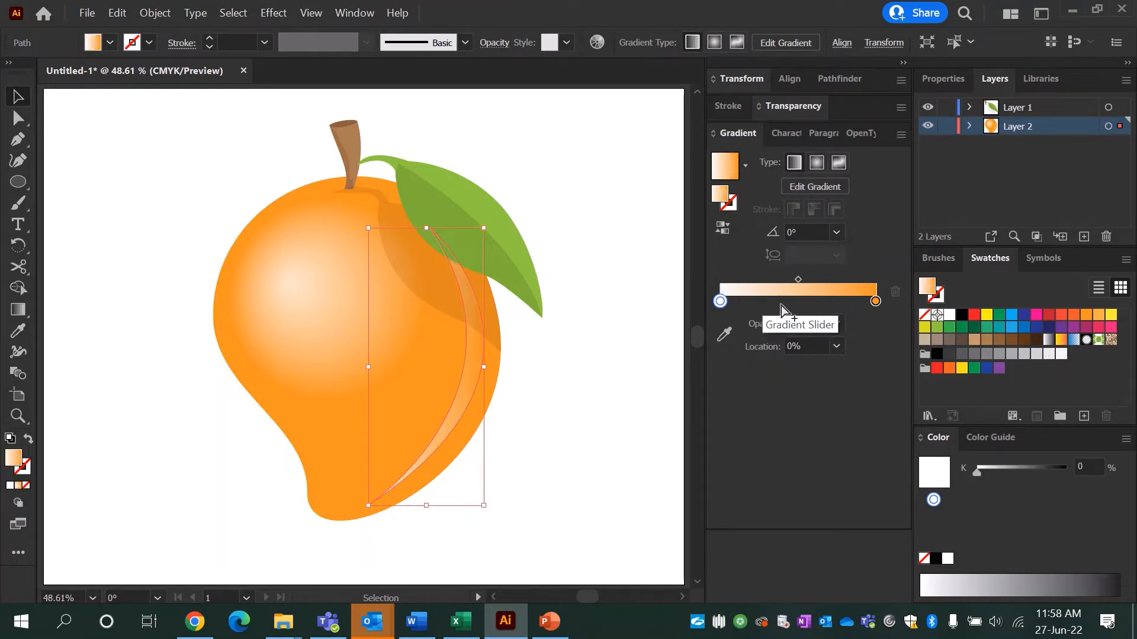
left_click(875, 302)
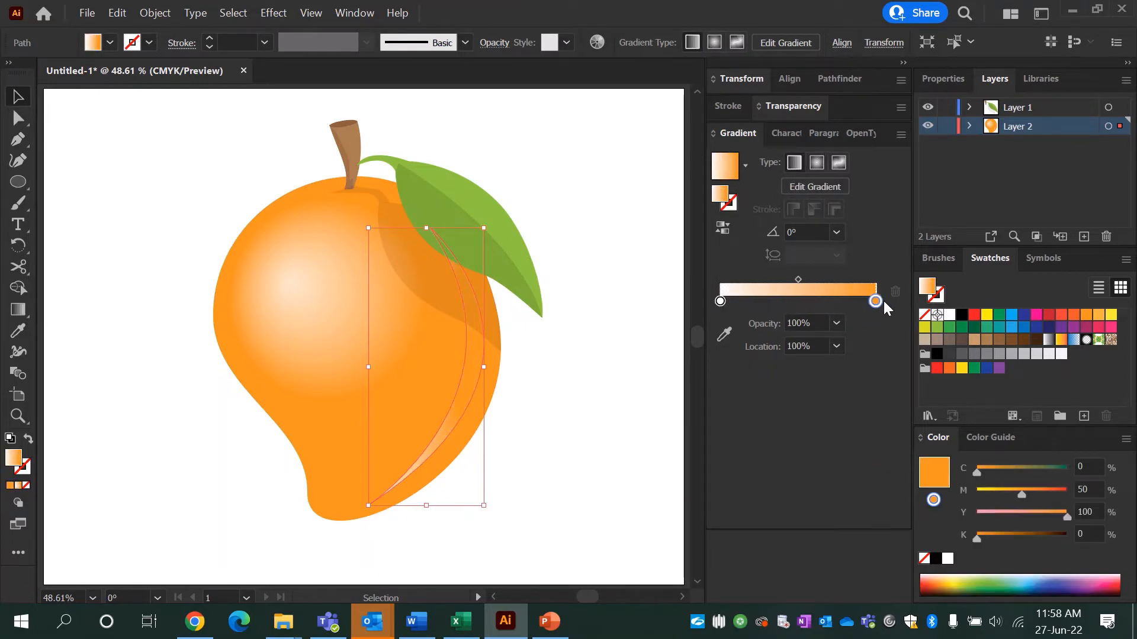
left_click_drag(880, 303, 863, 306)
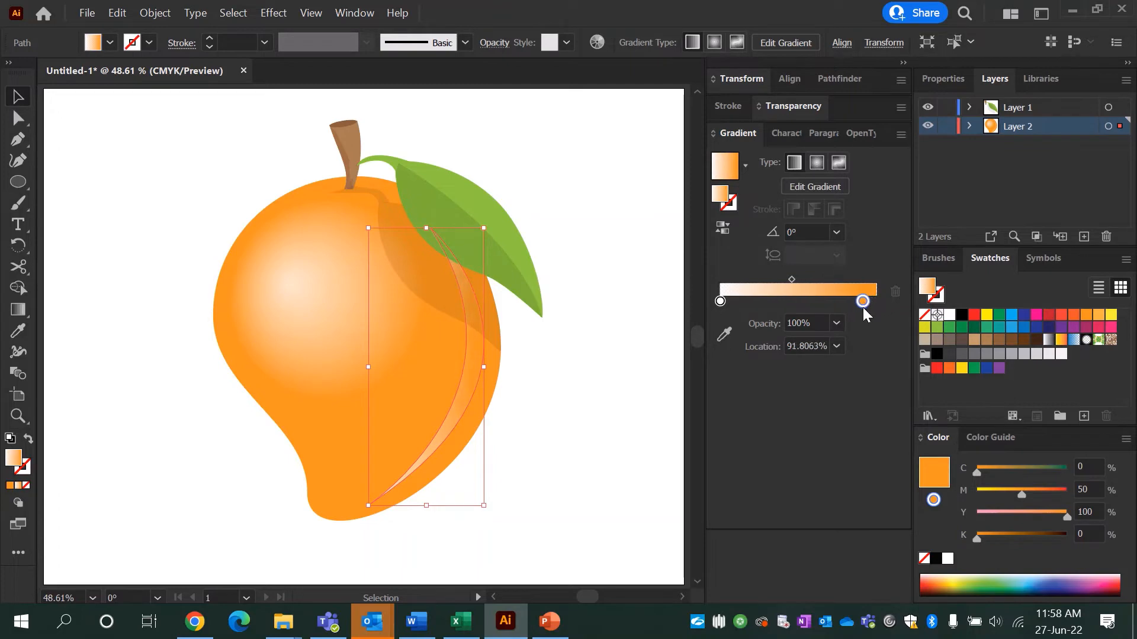
left_click(634, 296)
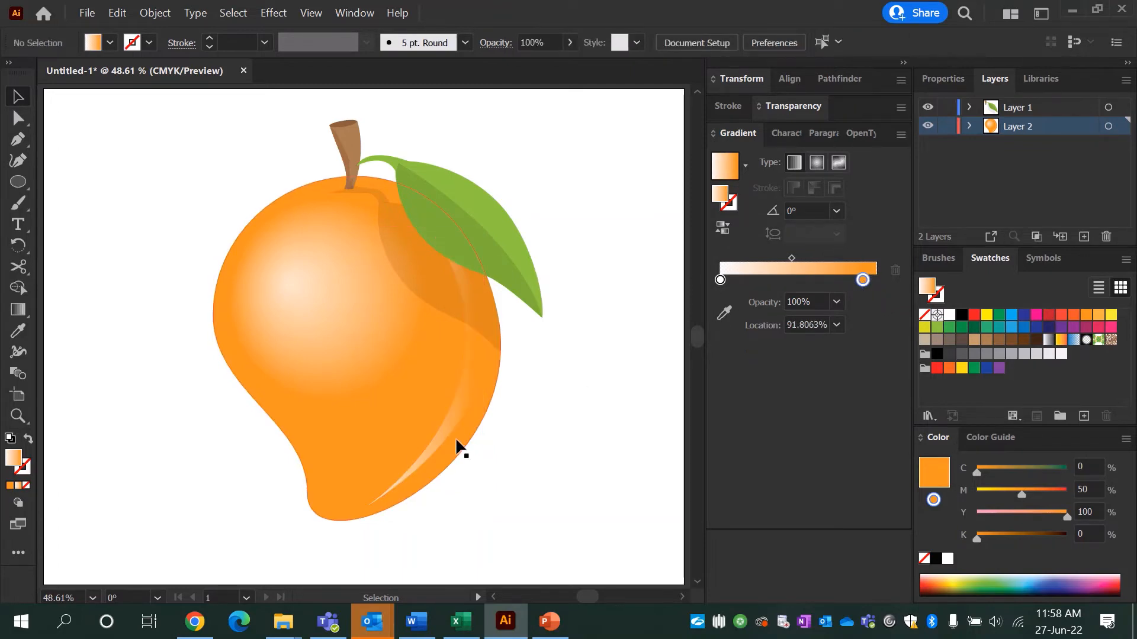
Step: Reverse the crescent's gradient to run from orange to white, with the orange stop at about 38% and the white stop at 100%
left_click(454, 418)
mouse_move(721, 302)
left_mouse_down()
mouse_move(817, 302)
mouse_move(711, 310)
left_mouse_up()
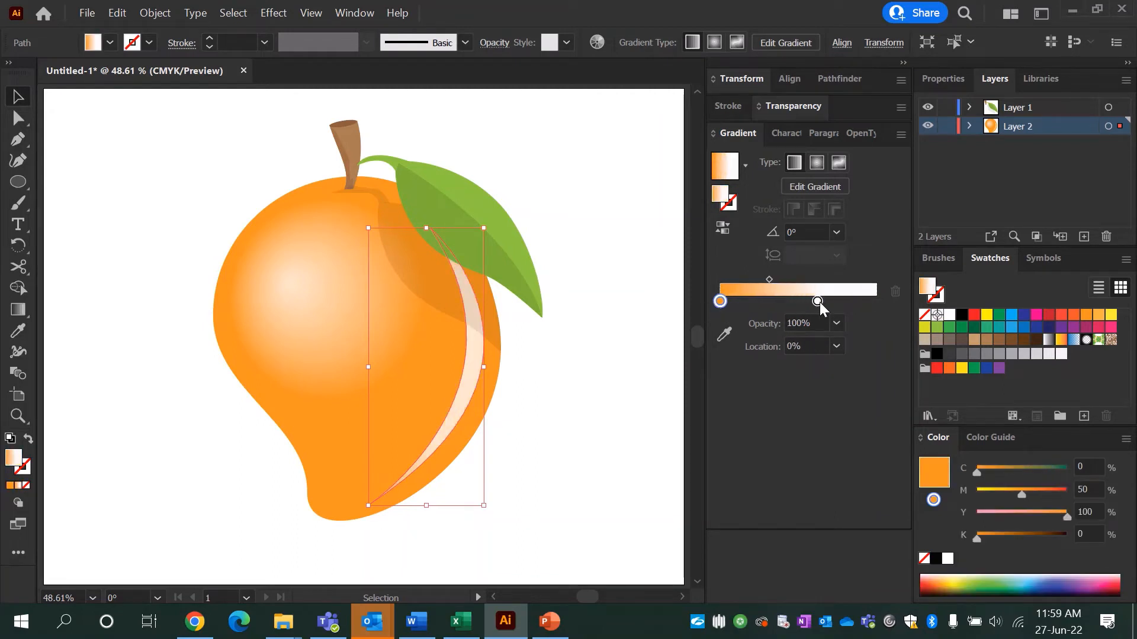
left_click_drag(819, 302, 892, 300)
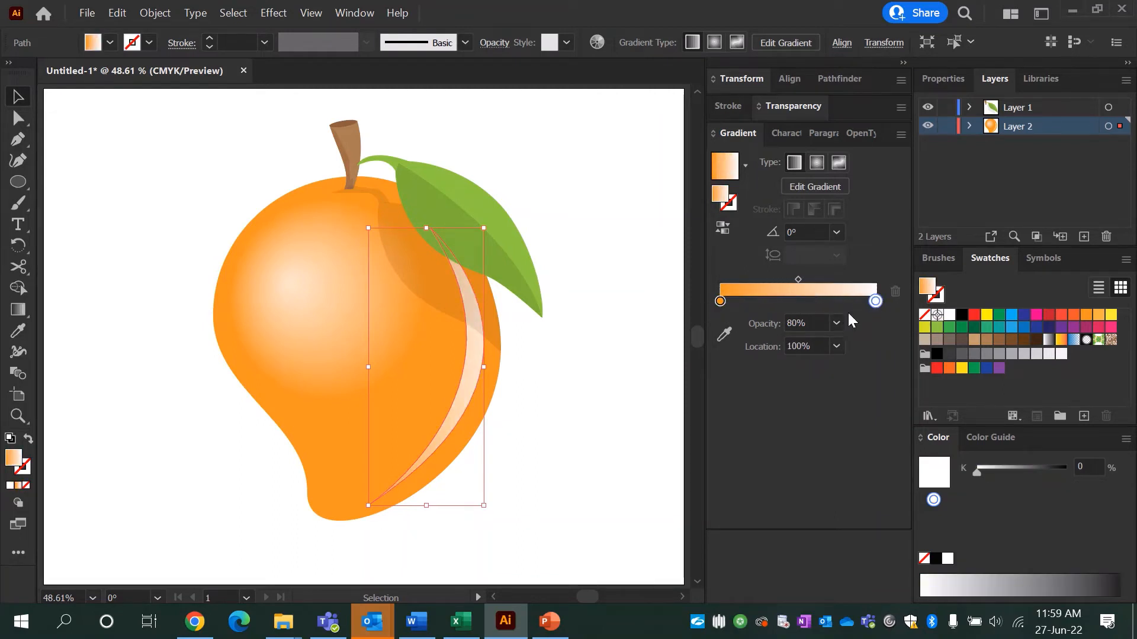
left_click_drag(799, 278, 815, 279)
left_click_drag(720, 301, 779, 300)
left_click(146, 219)
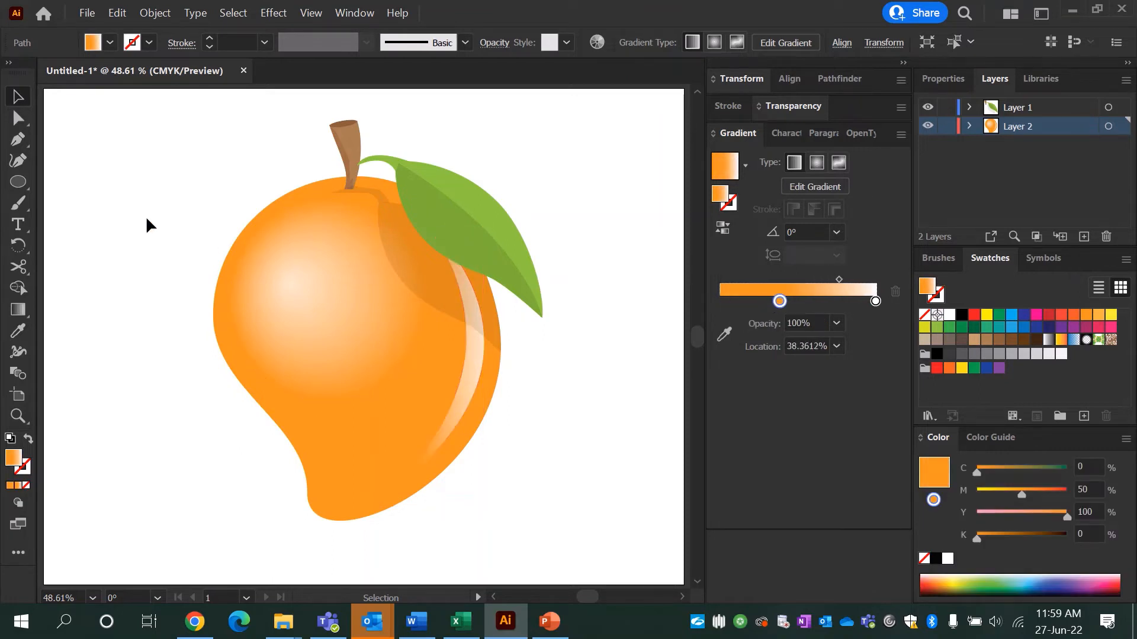
Step: Reduce the opacity of the white stop in the crescent's gradient to 20%
left_click(473, 322)
left_click(471, 384)
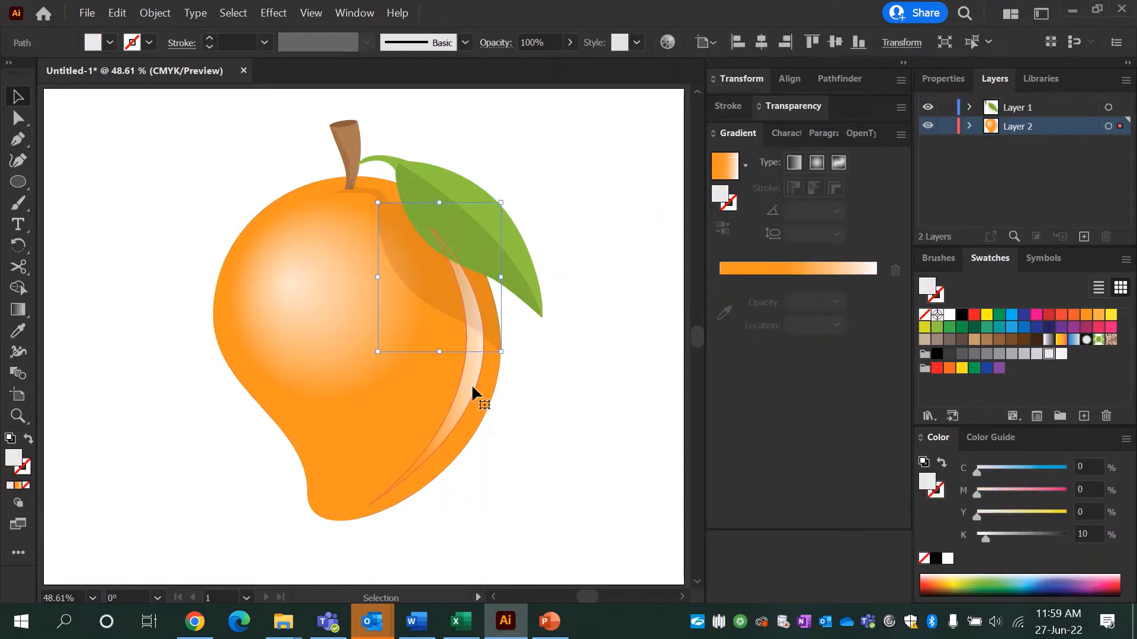
left_click(836, 323)
left_click(859, 420)
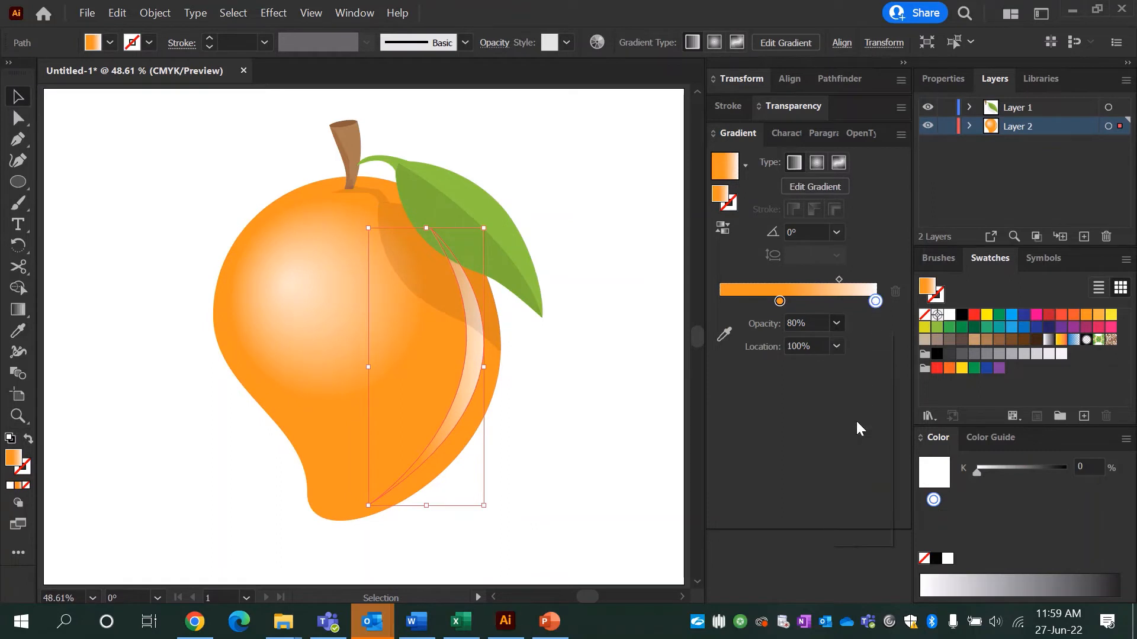
left_click(836, 322)
left_click(858, 381)
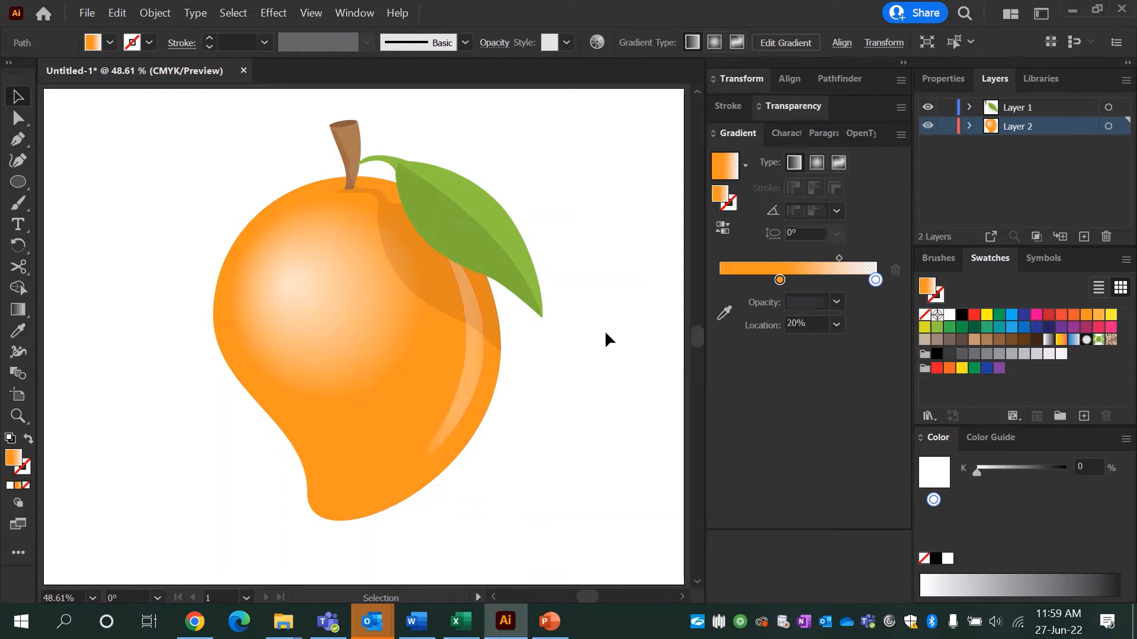
left_click(605, 329)
left_click(474, 382)
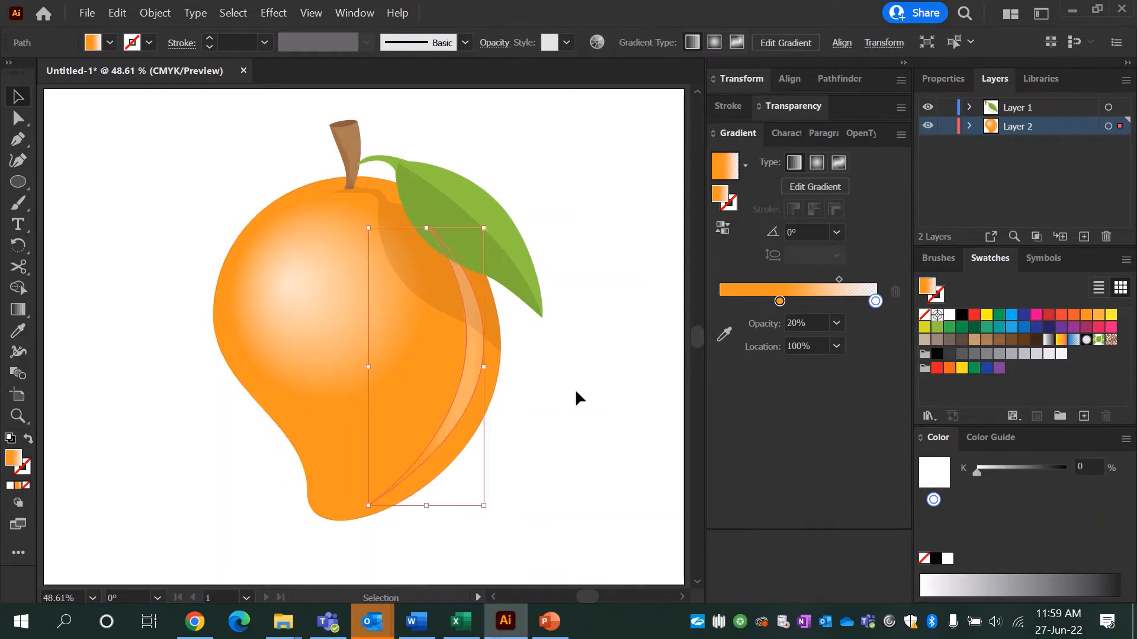
left_click(575, 391)
Step: Reposition the crescent's gradient with the Gradient tool, rotating it to about -30° and placing the orange stop at about 48%
left_click(483, 373)
left_click(18, 309)
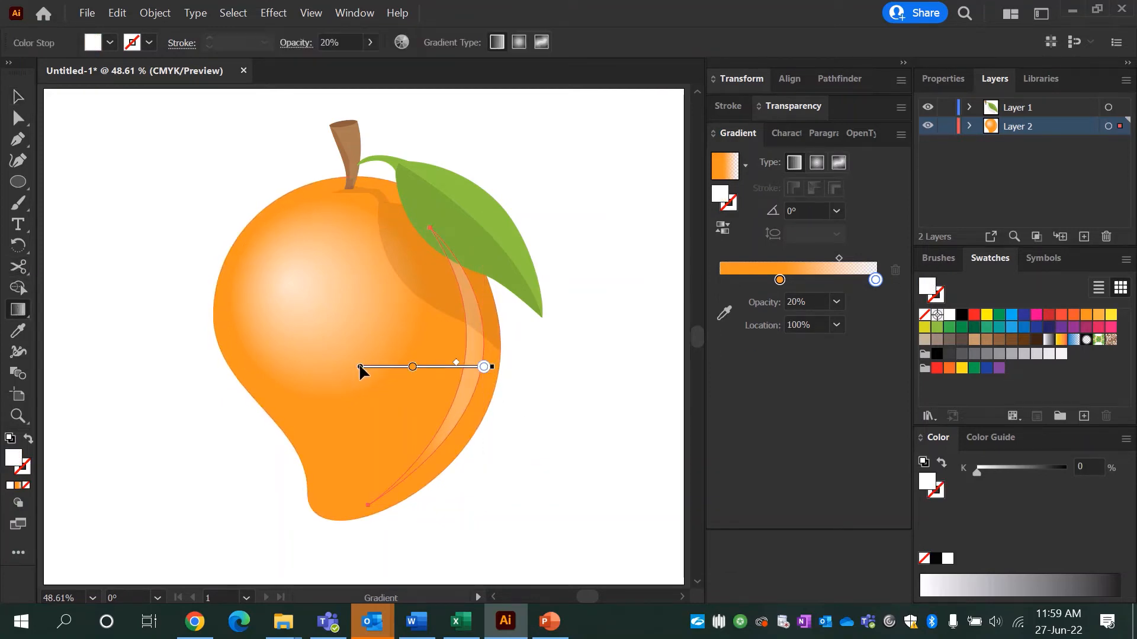
left_click_drag(359, 367, 448, 367)
mouse_move(521, 375)
left_mouse_down()
mouse_move(505, 454)
mouse_move(525, 440)
mouse_move(517, 434)
left_mouse_up()
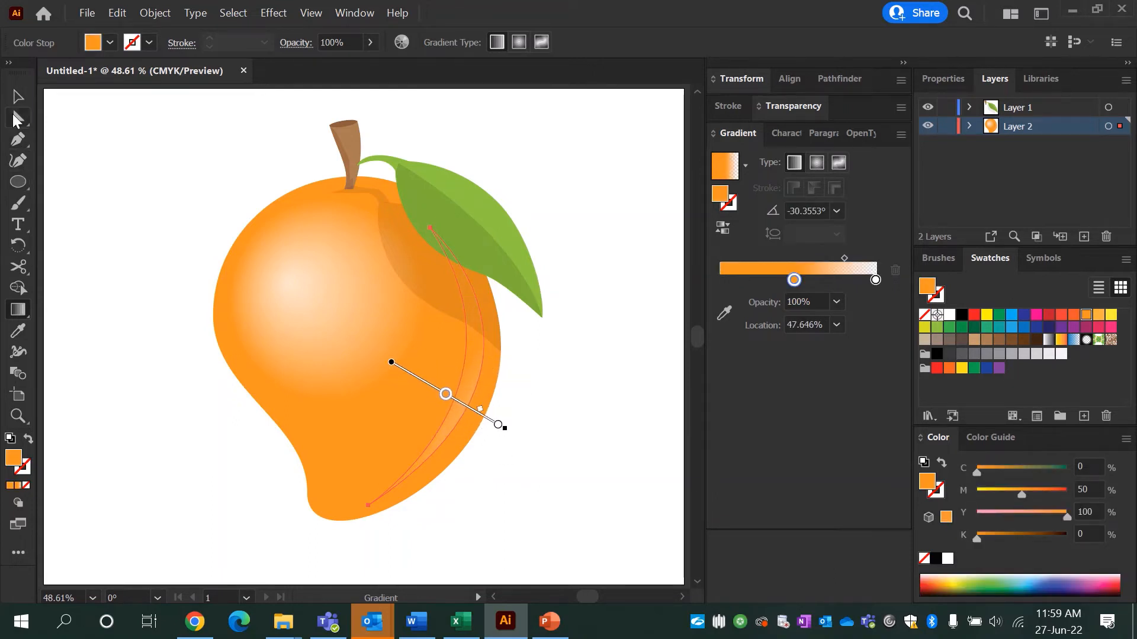
left_click(17, 97)
left_click(141, 157)
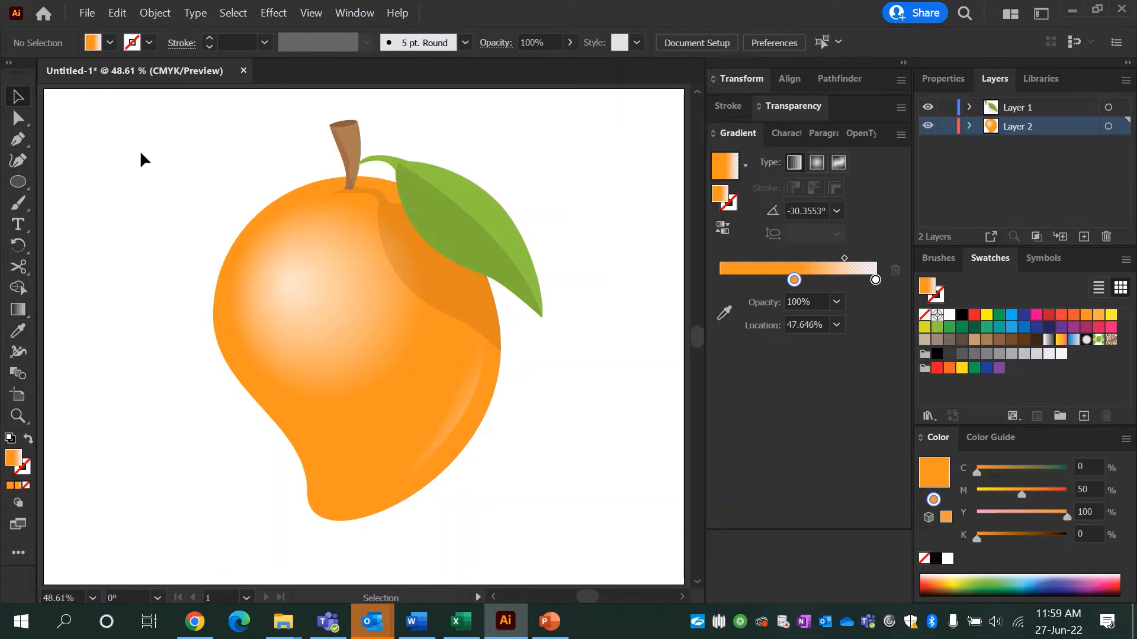
Step: Draw a small circle beside the mango and give it a radial gradient with a black centre fading to transparent white
left_click(21, 184)
left_click_drag(588, 238, 673, 318)
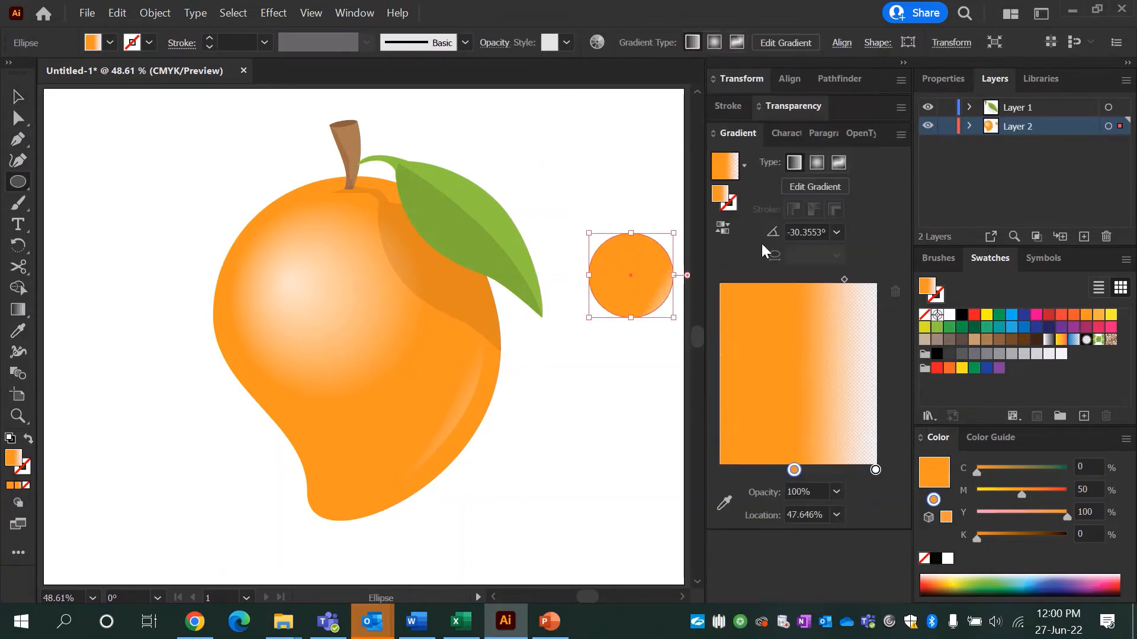
left_click(817, 162)
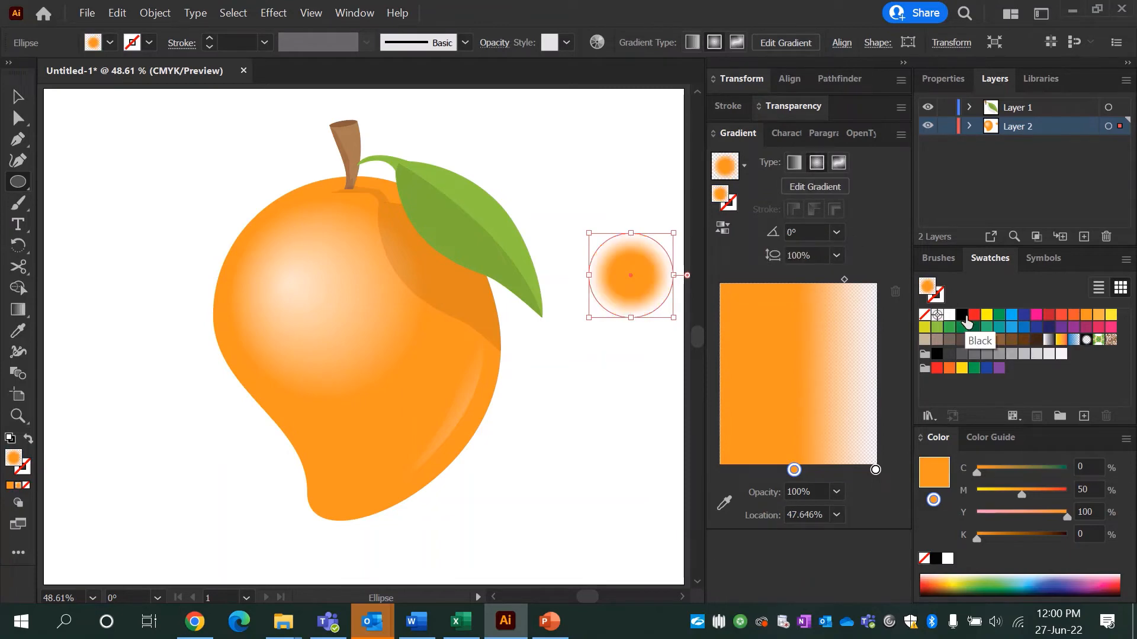
left_click_drag(965, 319, 794, 469)
key("v")
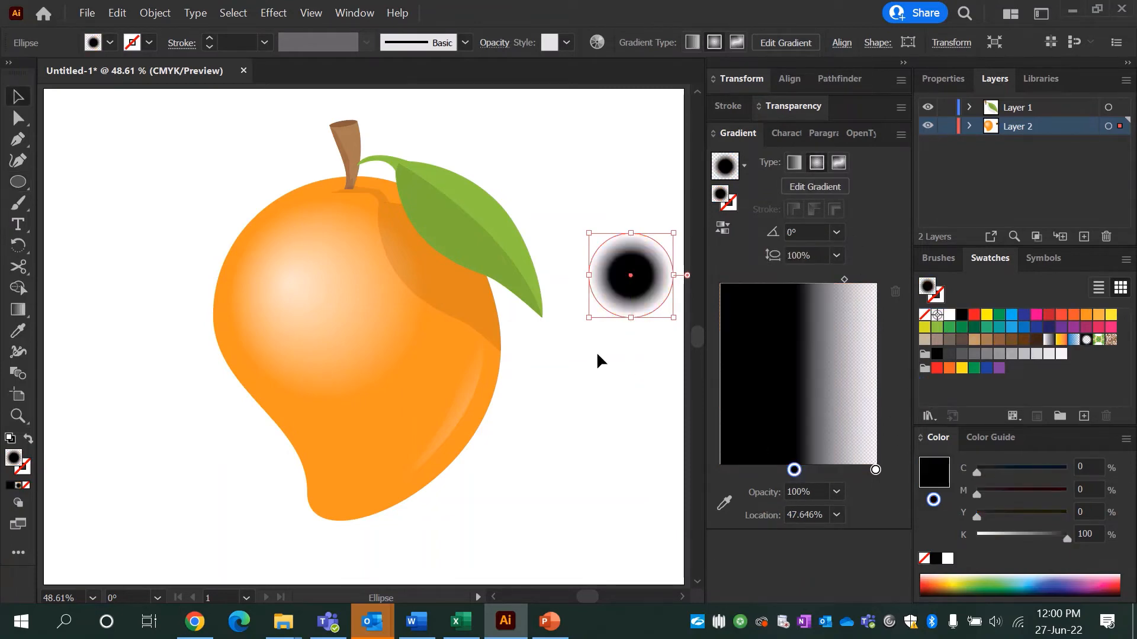
Step: Move the black gradient circle under the mango's tip and send it to the back
left_click_drag(626, 282, 355, 537)
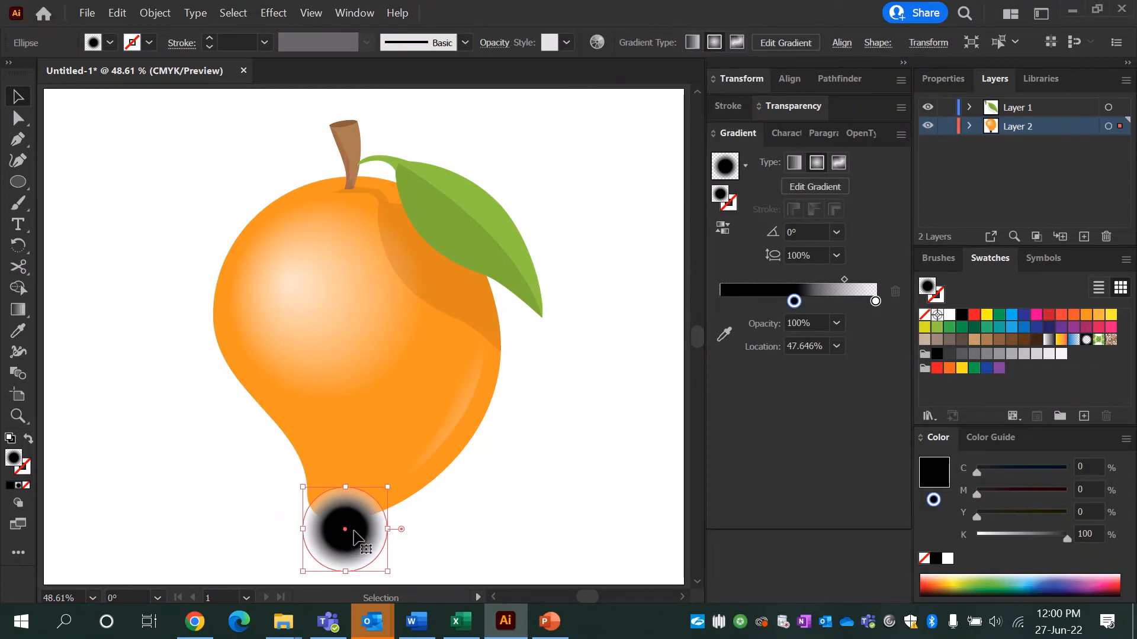
right_click(359, 536)
mouse_move(510, 448)
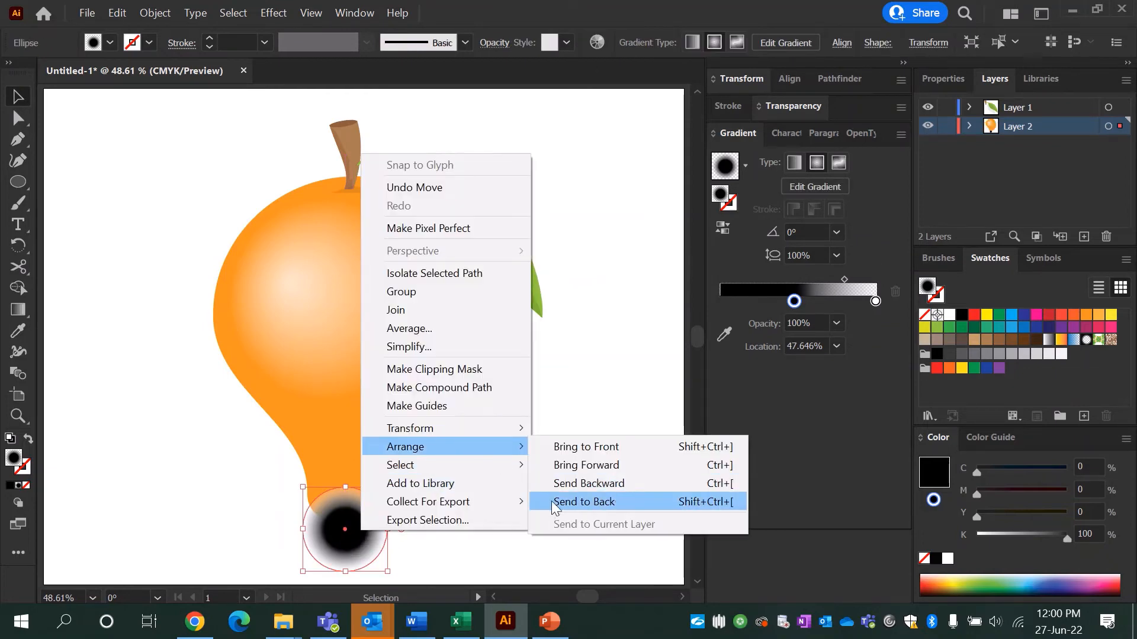
left_click(574, 505)
Step: Widen the black gradient circle on both sides and flatten it into a ground shadow just below the mango
left_click_drag(387, 528, 446, 529)
left_click_drag(303, 528, 263, 528)
left_click_drag(354, 487, 368, 531)
Step: Set the ground shadow ellipse's opacity to 24%
left_click(797, 135)
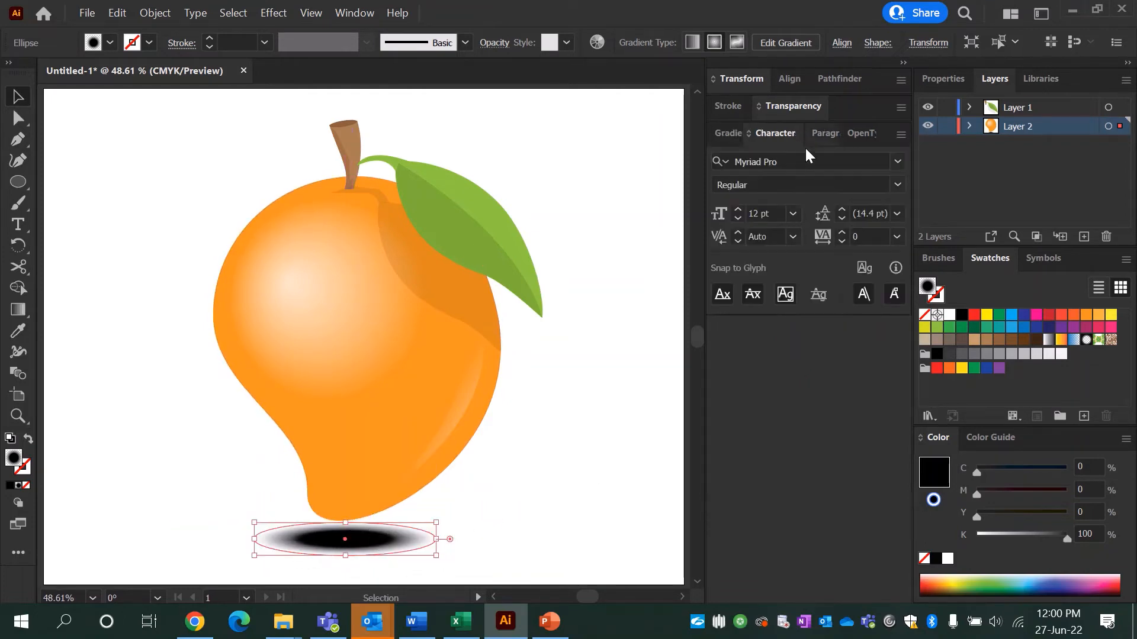
left_click(790, 108)
left_click(882, 134)
left_click_drag(867, 155, 834, 155)
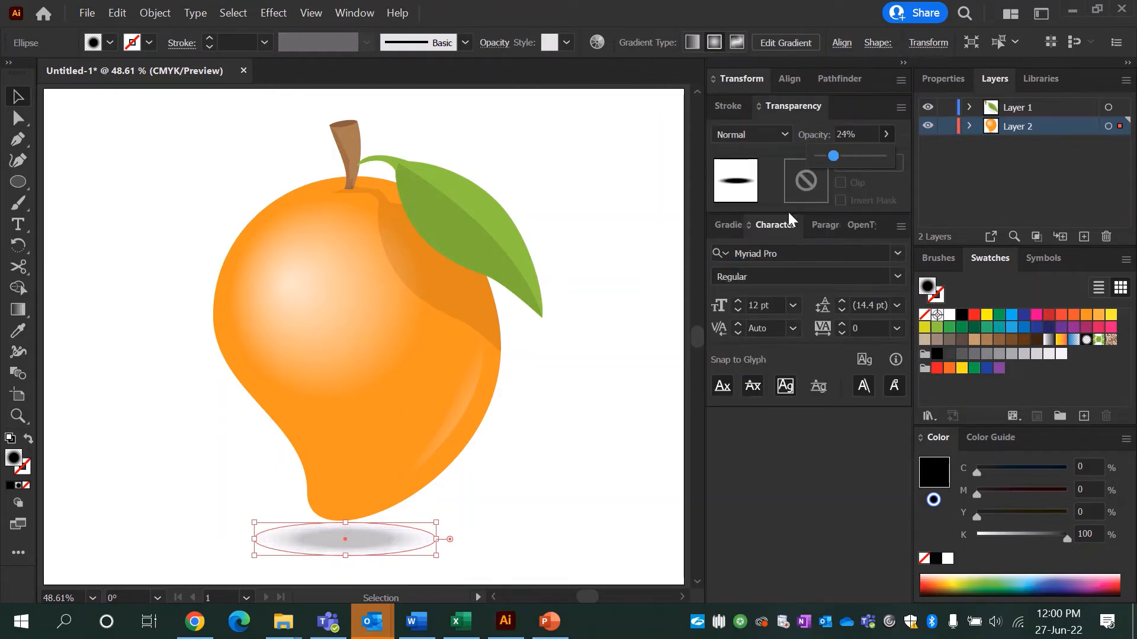
left_click(631, 318)
Step: Move the black stop of the ground shadow's gradient to 0% and raise the shadow's overall opacity
left_click(370, 542)
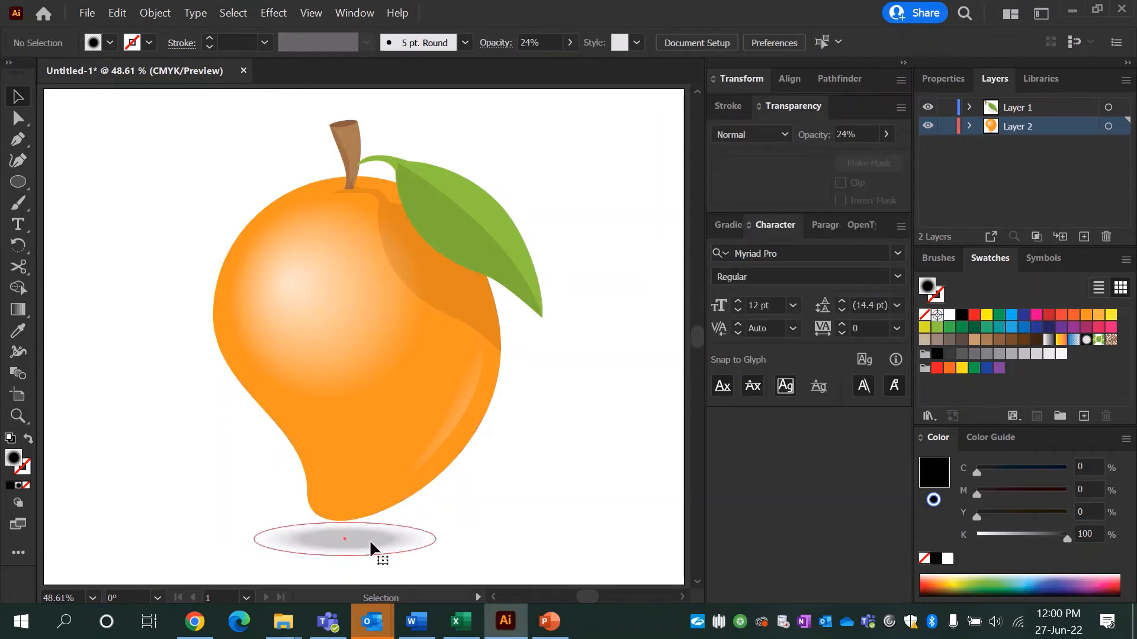
left_click(730, 235)
left_click(790, 542)
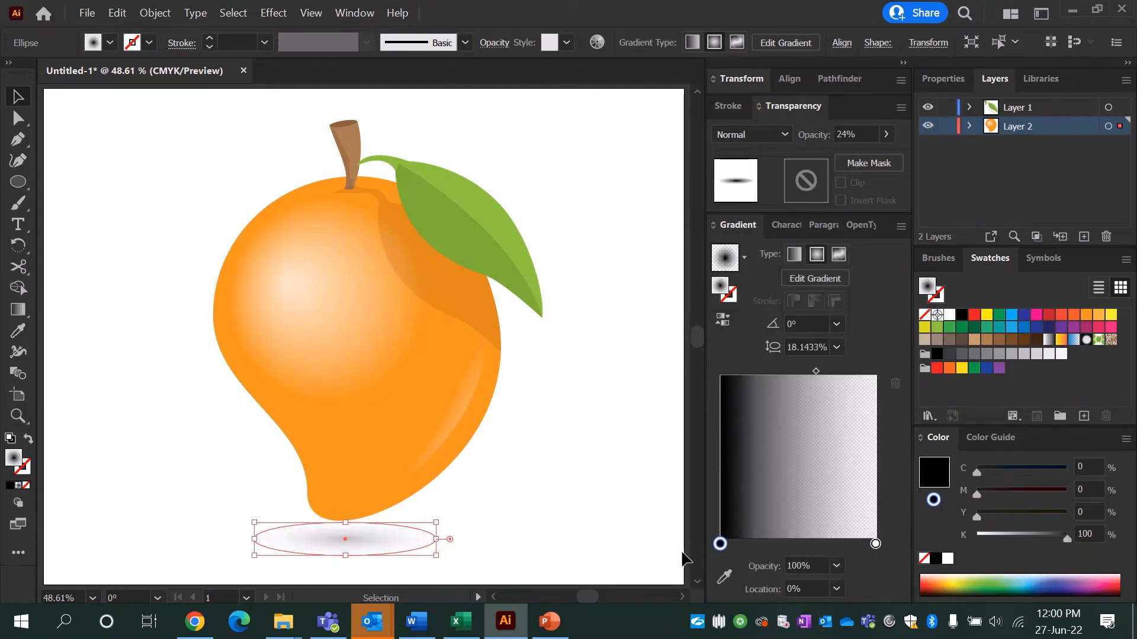
left_click(885, 135)
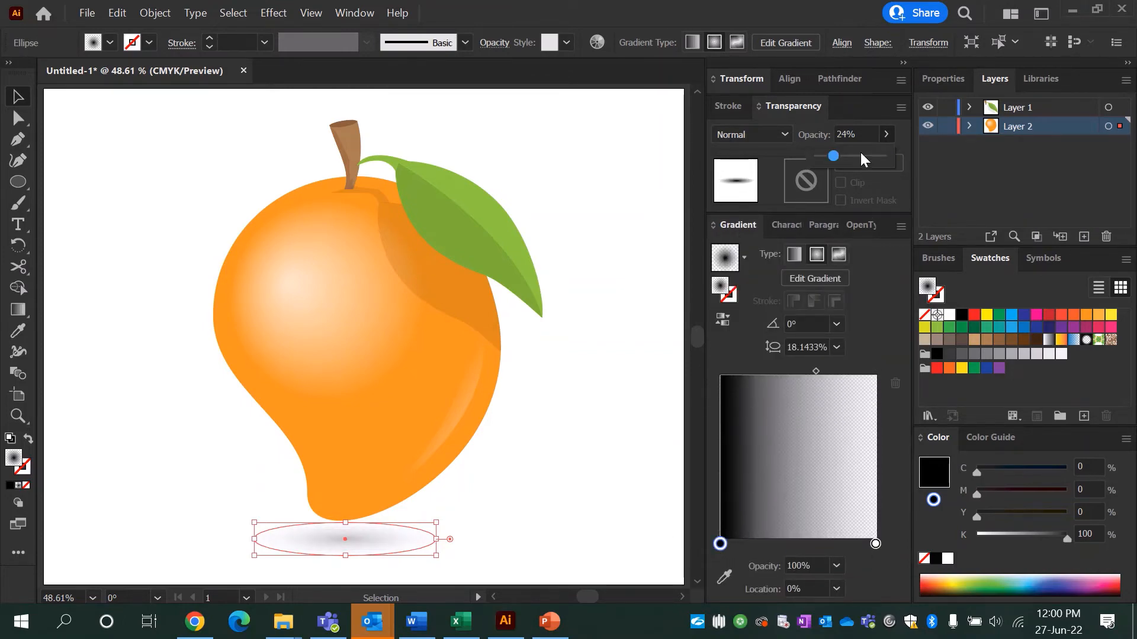
left_click_drag(861, 156, 855, 157)
left_click(589, 170)
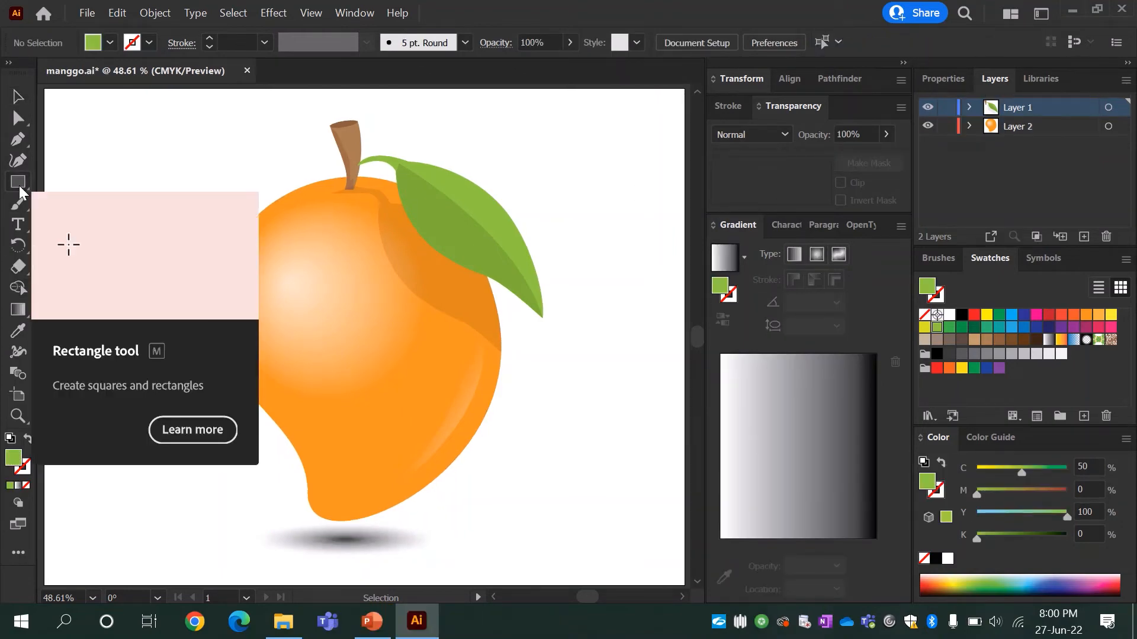
Step: Draw a closed green shape with a wavy upper edge over the mango's lower part using the Pen tool
key("p")
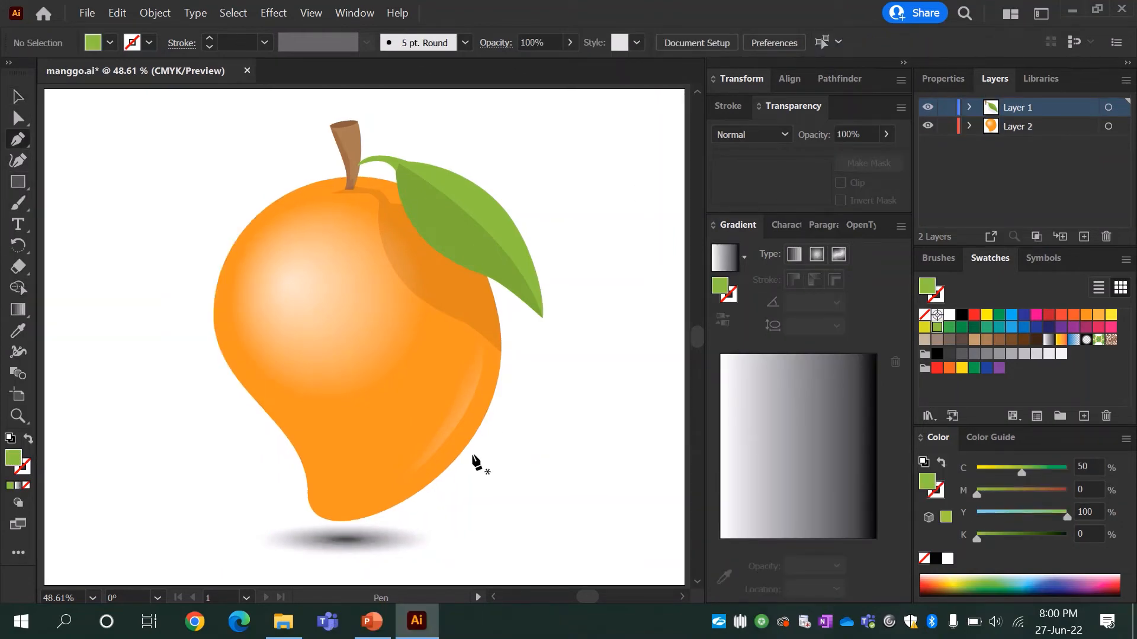
left_click(246, 414)
left_click_drag(348, 434, 408, 411)
left_click_drag(510, 424, 541, 449)
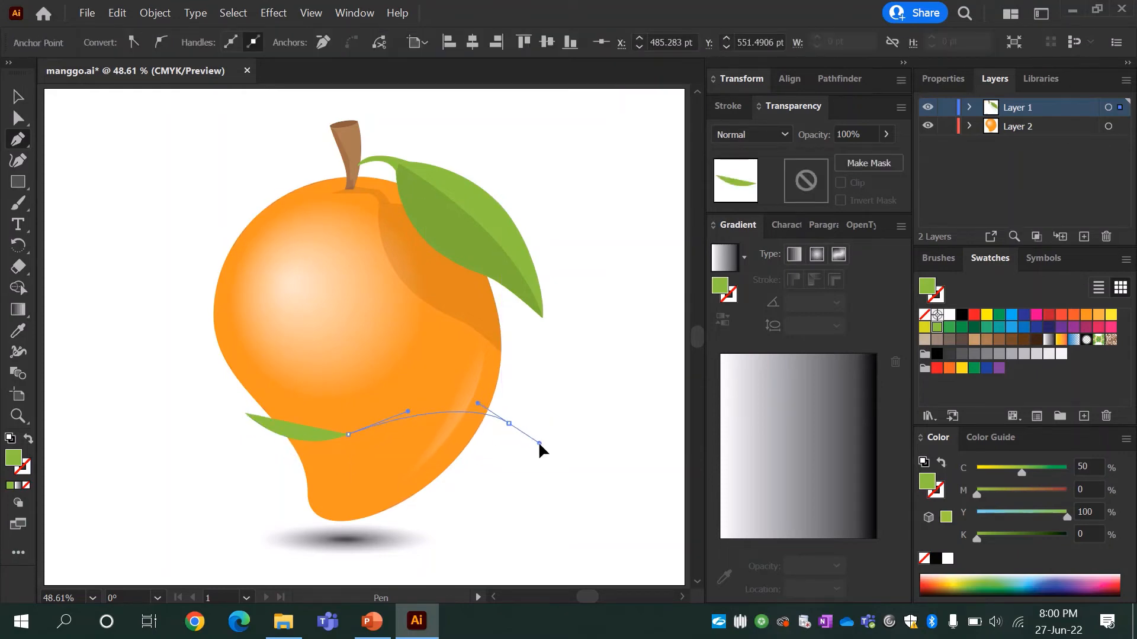
left_click(431, 540)
left_click(271, 534)
left_click(246, 415)
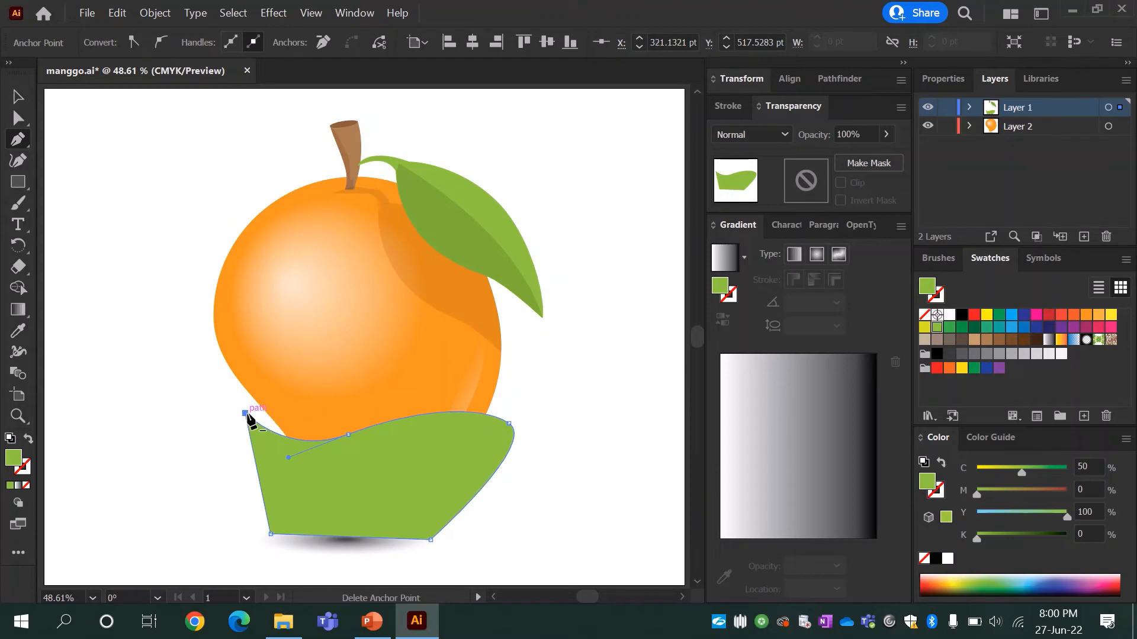
Step: Trim away the parts of the green shape outside the mango's outline with the Shape Builder tool
key("v")
left_click(236, 364, "shift")
left_click(21, 287)
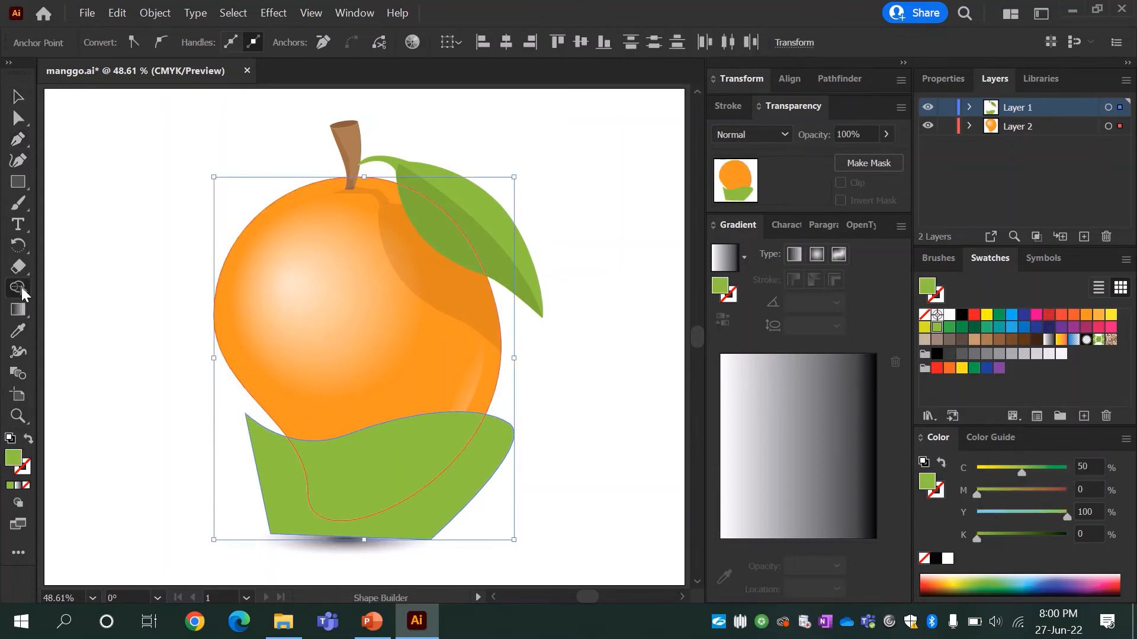
left_click(287, 498, "alt")
left_click(18, 96)
left_click(570, 395)
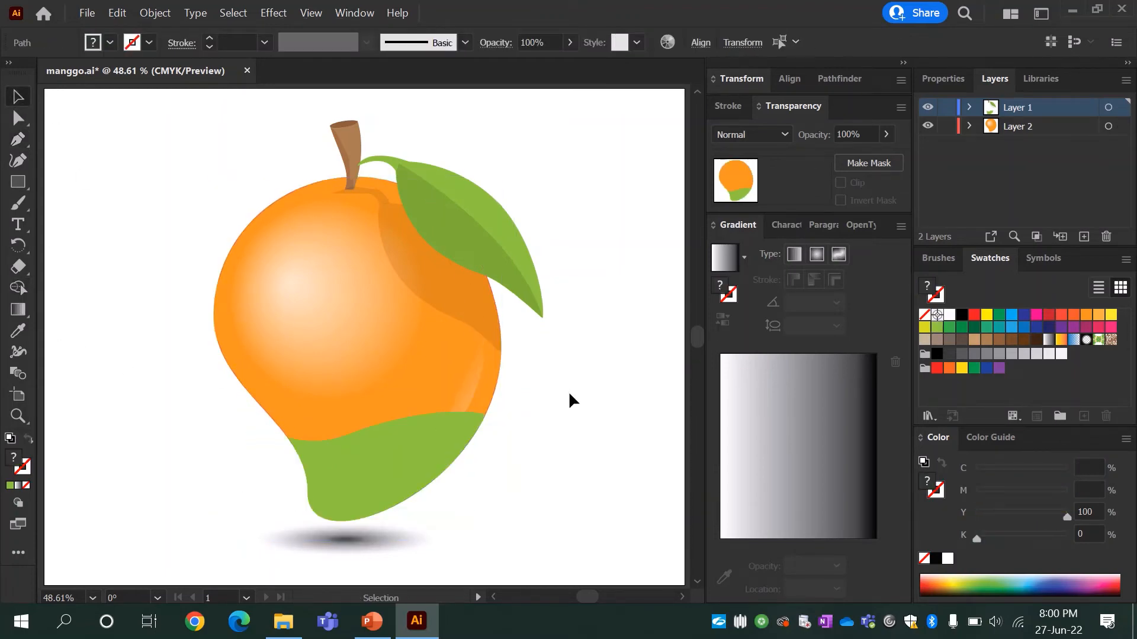
Step: Fill the green tip shape with a linear gradient from leaf green to the mango's orange
left_click(416, 450)
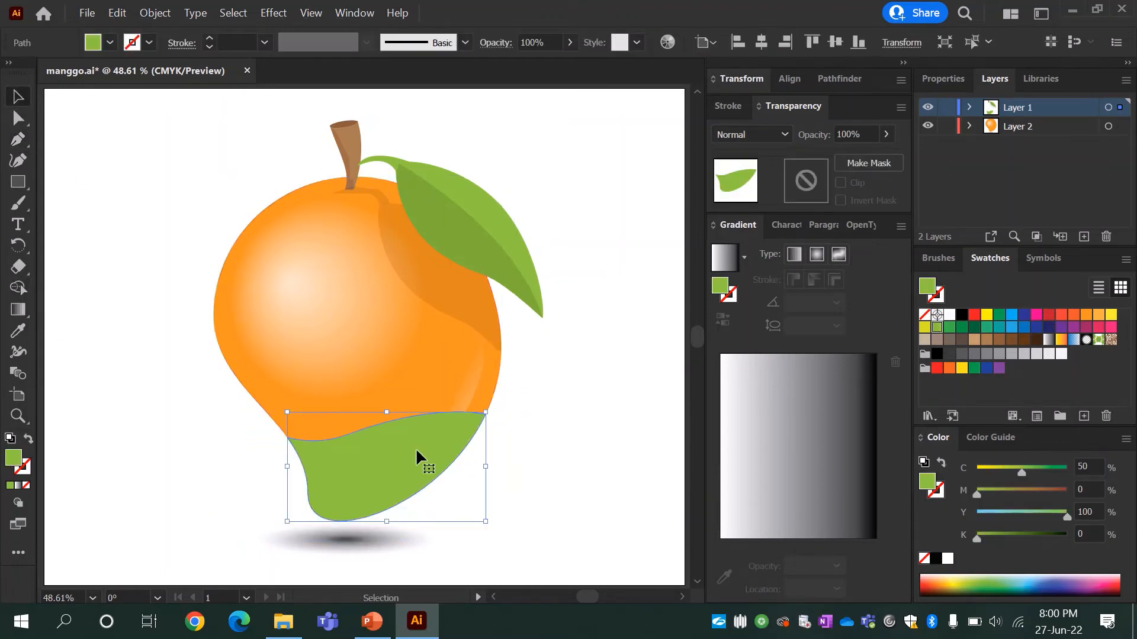
left_click(795, 548)
left_click_drag(937, 326, 720, 394)
left_click_drag(1083, 320, 875, 393)
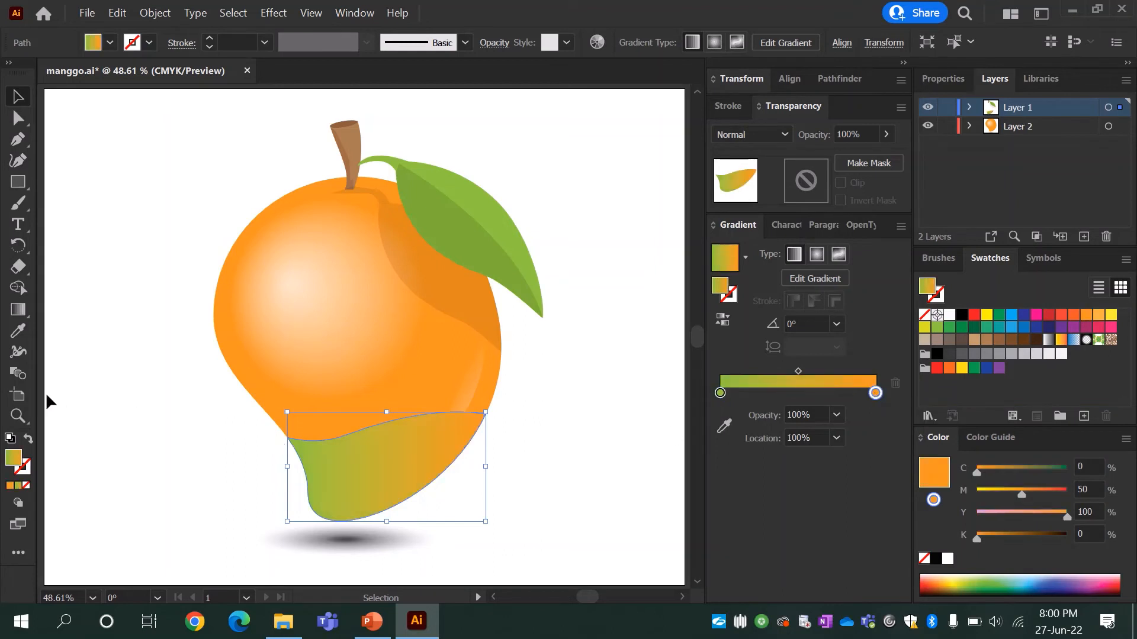
Step: Rotate the tip's gradient to about 82° with green at the bottom, place the orange stop at about 60% and shorten the gradient
left_click(18, 310)
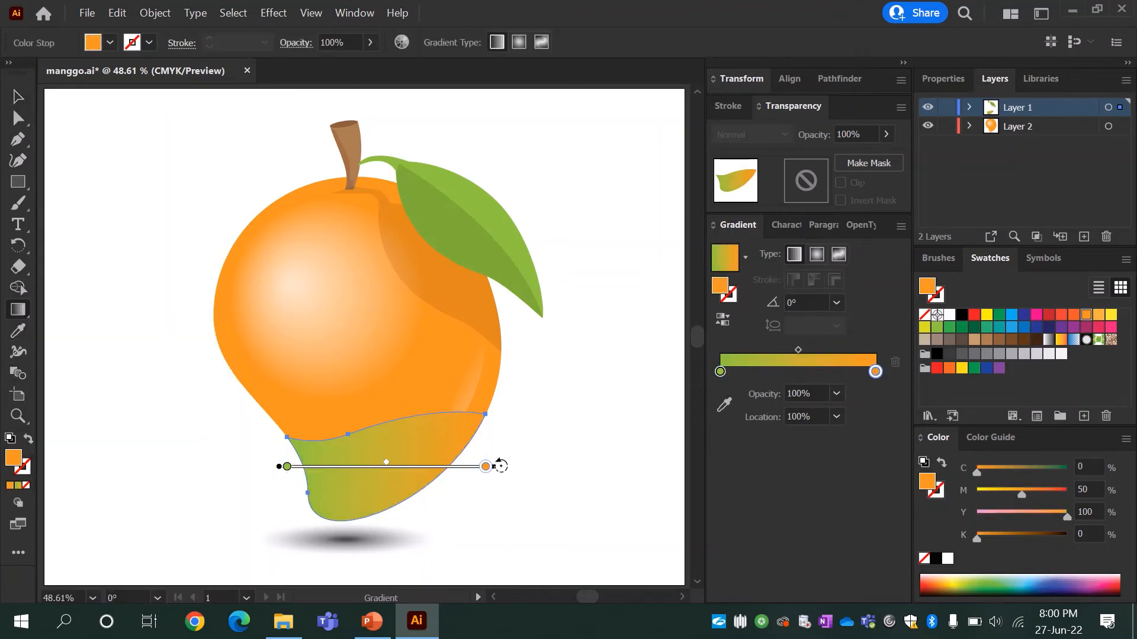
mouse_move(500, 467)
left_mouse_down()
mouse_move(482, 406)
mouse_move(436, 348)
mouse_move(472, 376)
mouse_move(451, 349)
mouse_move(409, 319)
mouse_move(375, 315)
mouse_move(389, 404)
left_mouse_up()
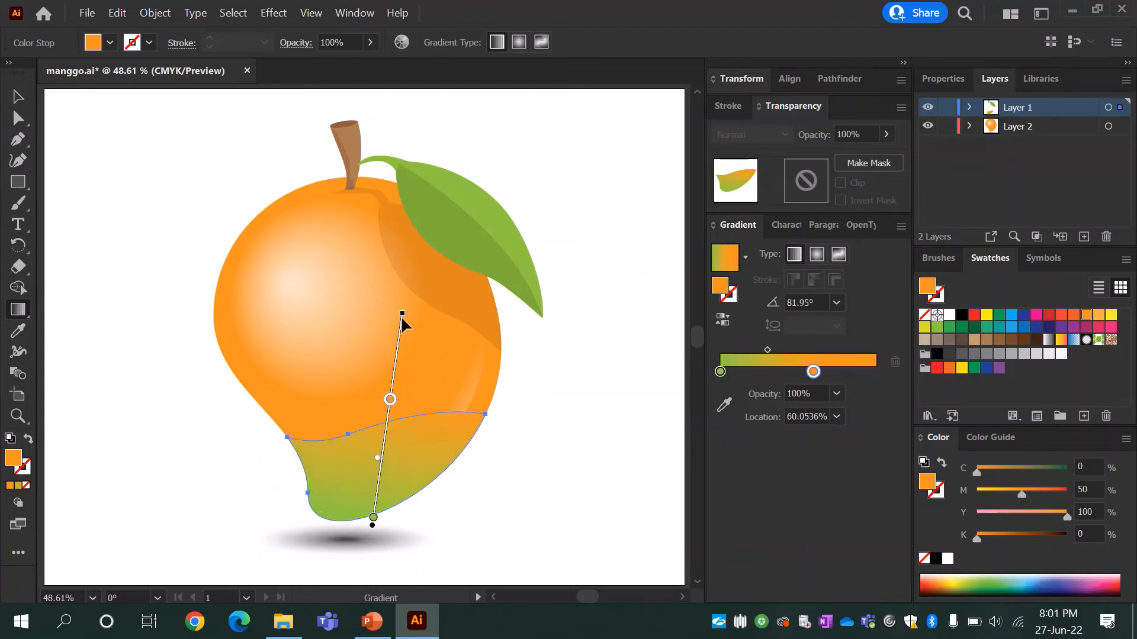
left_click_drag(402, 313, 394, 374)
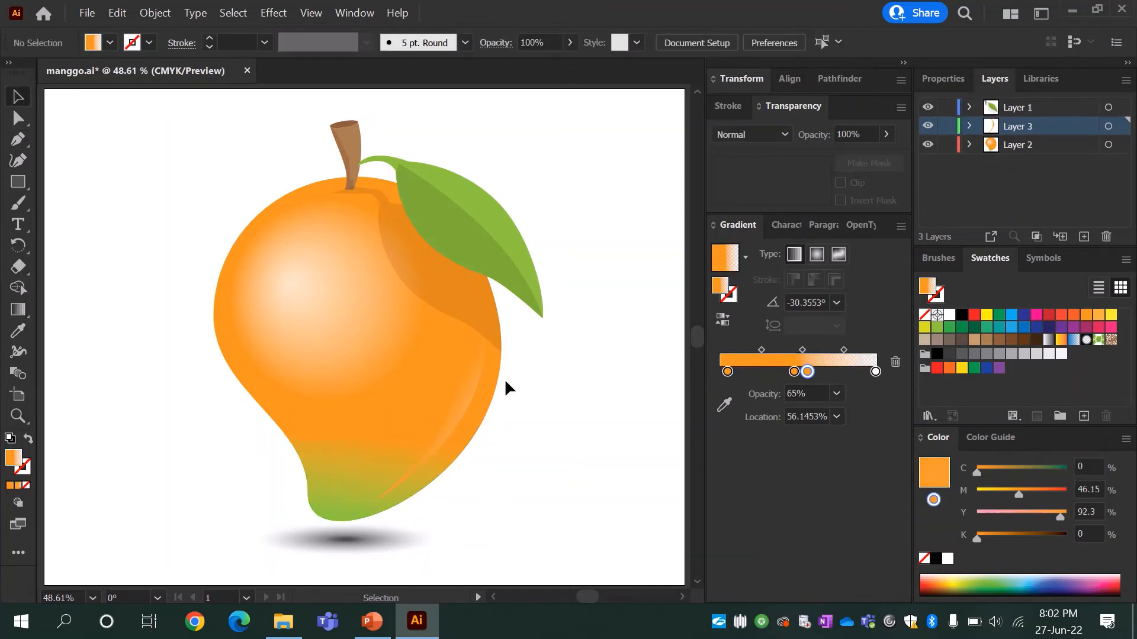
Step: Undo the recent gradient edits on the crescent highlight, back to before its move to Layer 3
left_click(474, 372)
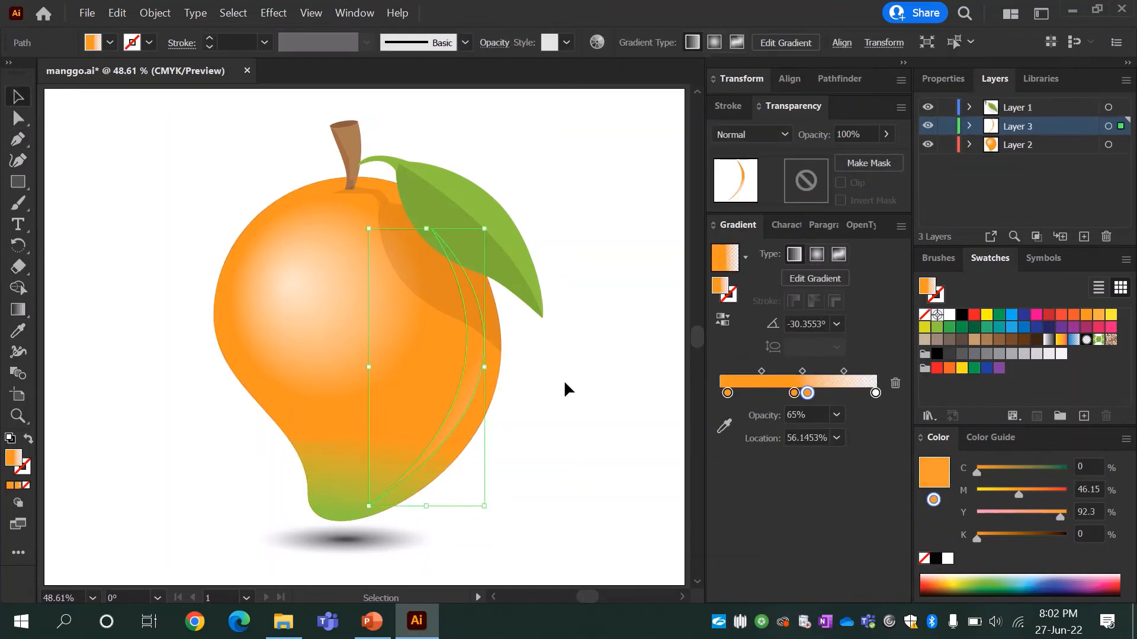
left_click(658, 393)
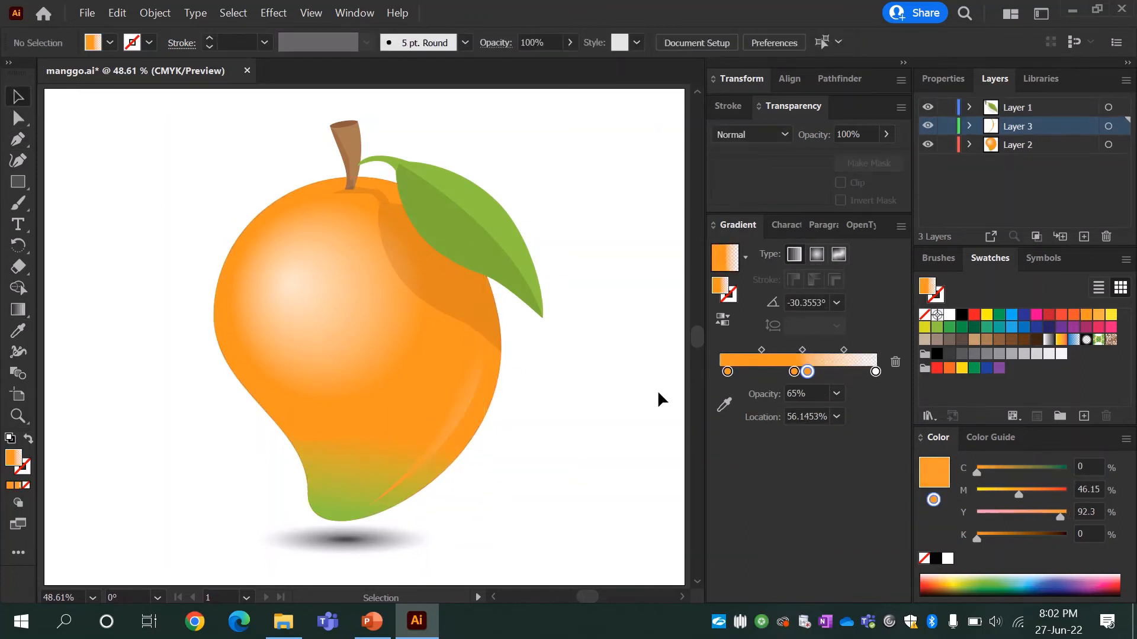
left_click(457, 412)
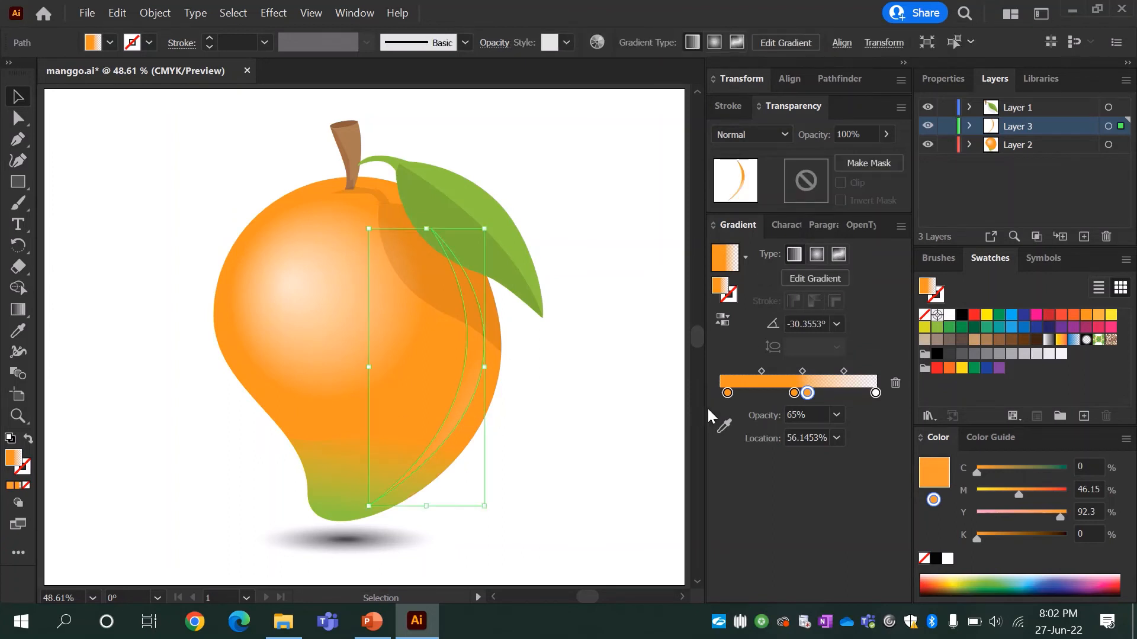
key("a")
left_click(573, 407)
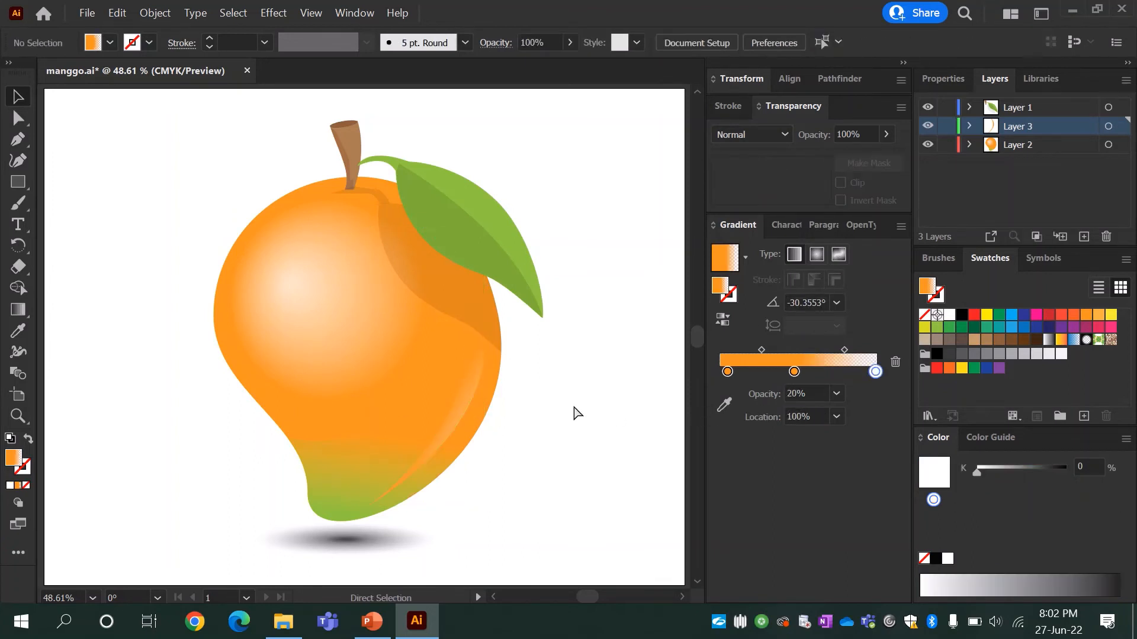
key("ctrl+z")
key("ctrl+z")
key("ctrl+z")
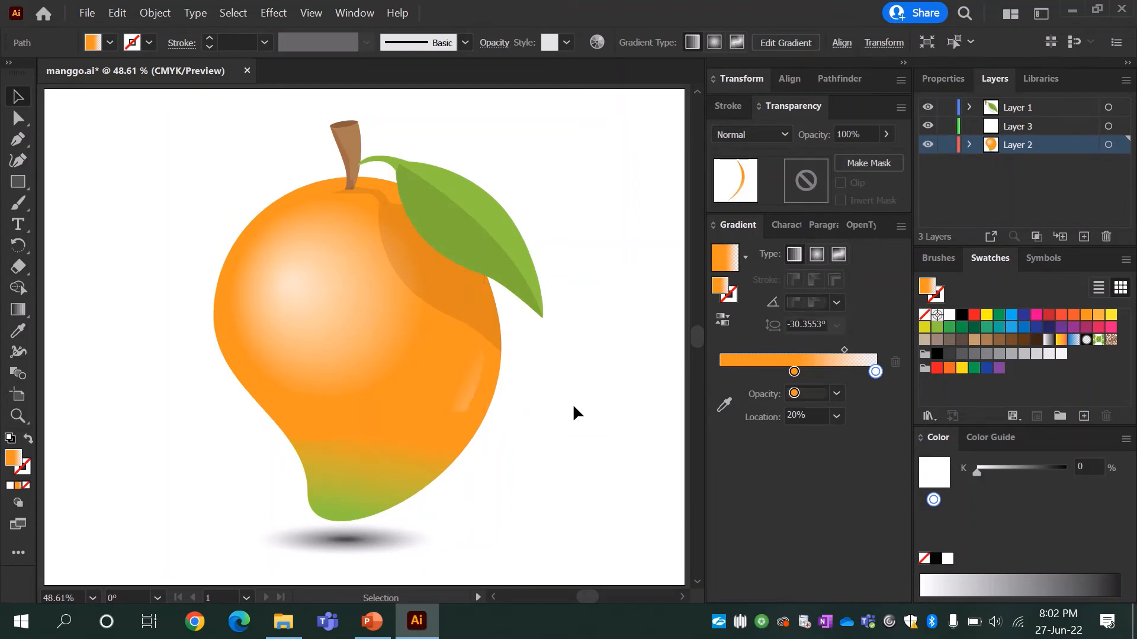
key("ctrl+z")
Step: Move the crescent highlight from Layer 2 to Layer 3 and set its orange gradient stop's opacity to 60%
left_click(476, 360)
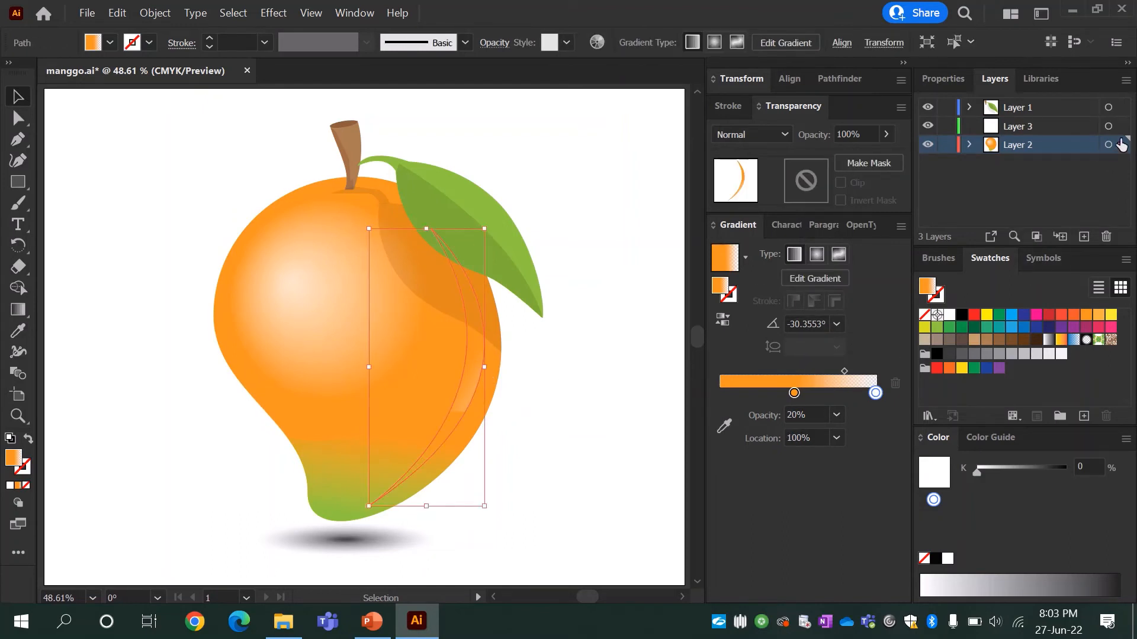
left_click_drag(1121, 146, 1121, 126)
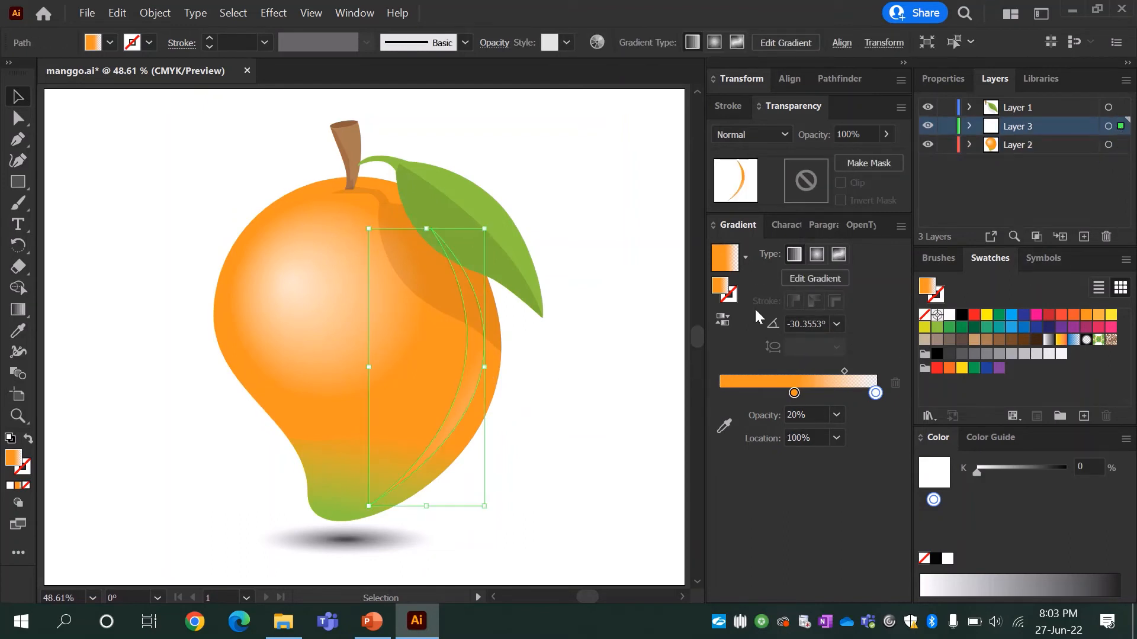
left_click(794, 394)
left_click(836, 415)
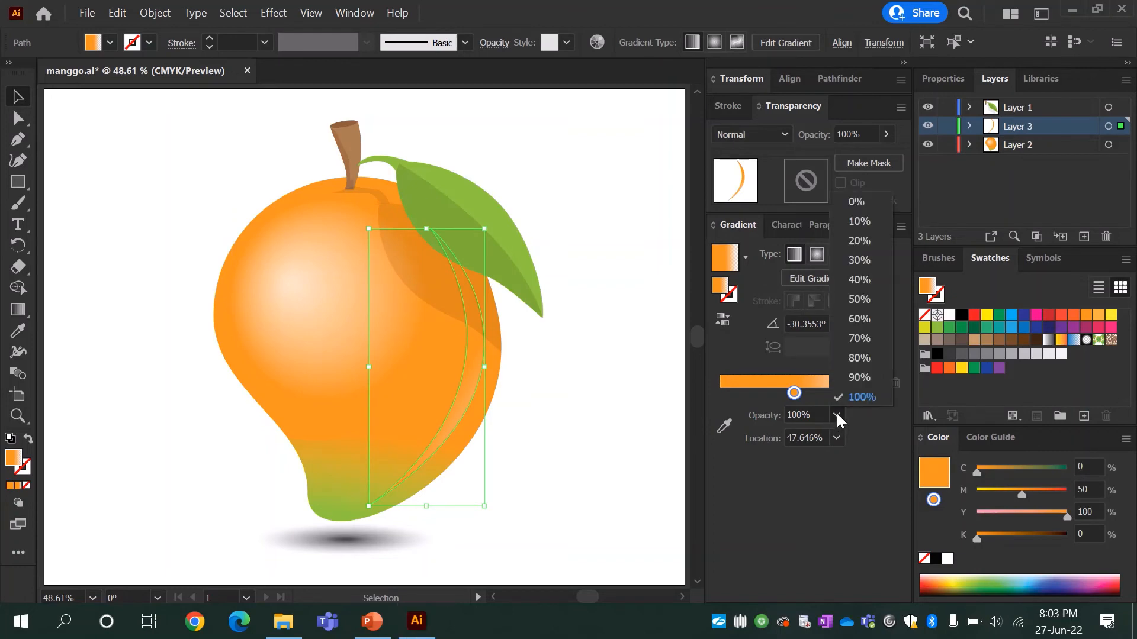
left_click(855, 323)
left_click(623, 395)
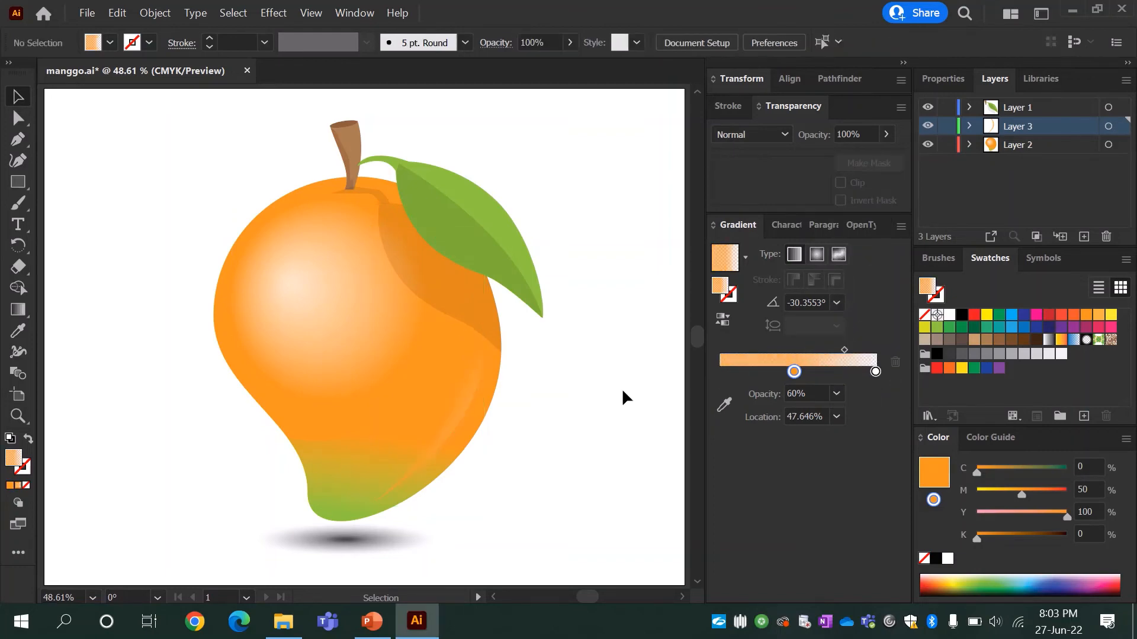
Step: Reduce the opacity of the crescent highlight's orange gradient stop to 40%
left_click(466, 401)
left_click(836, 415)
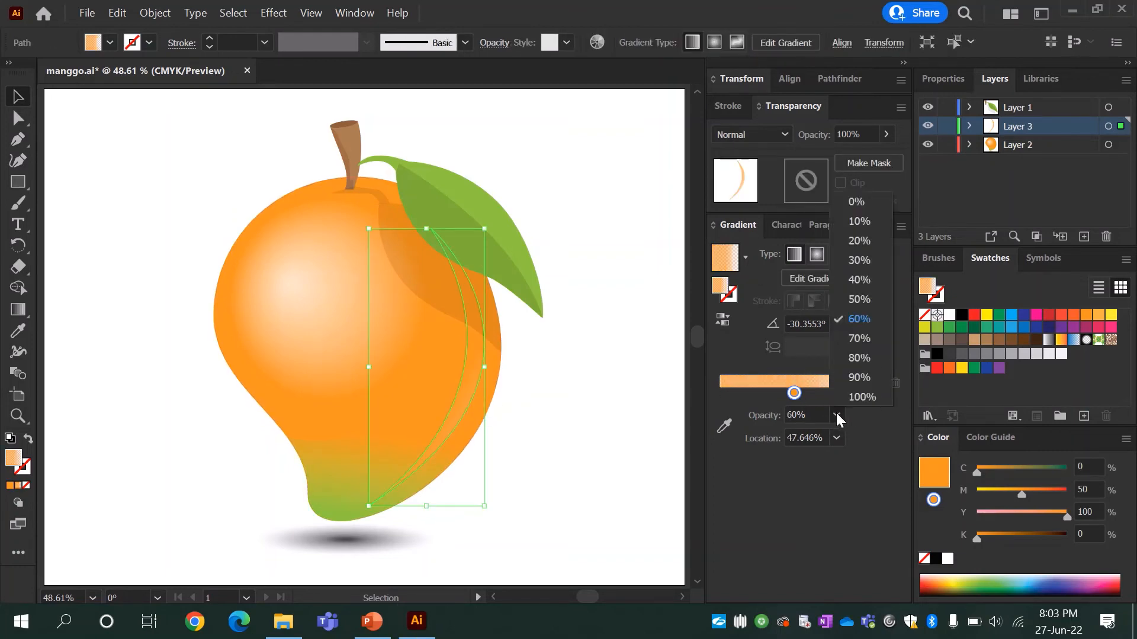
left_click(855, 283)
left_click(603, 401)
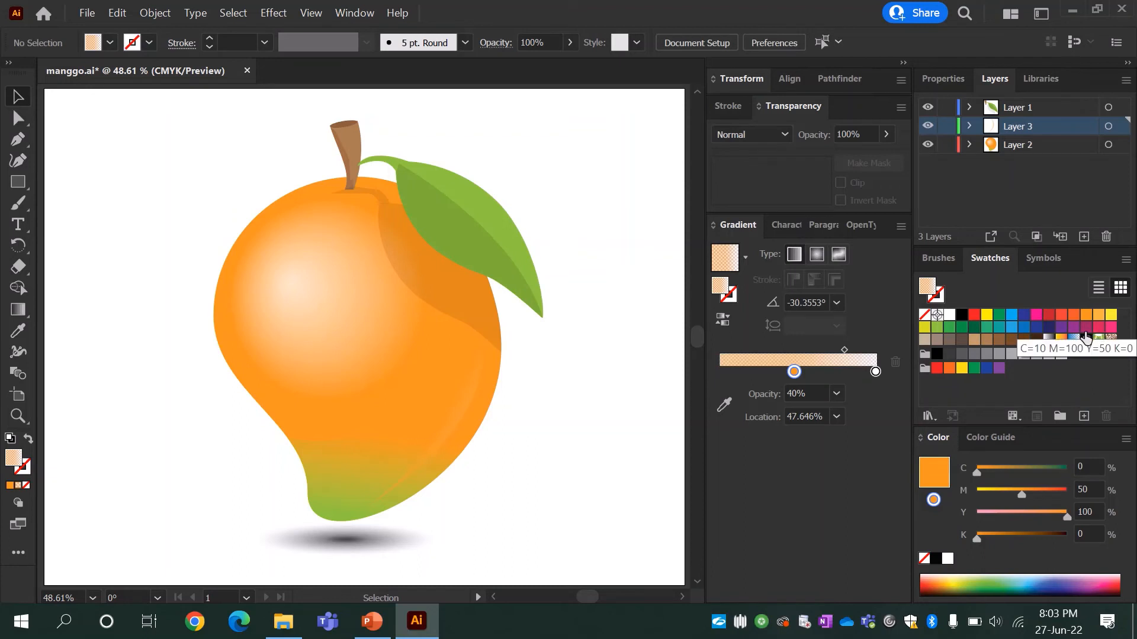
Step: Draw a closed red shape with a wavy lower edge over the mango's upper part using the Pen tool
left_click(974, 315)
key("p")
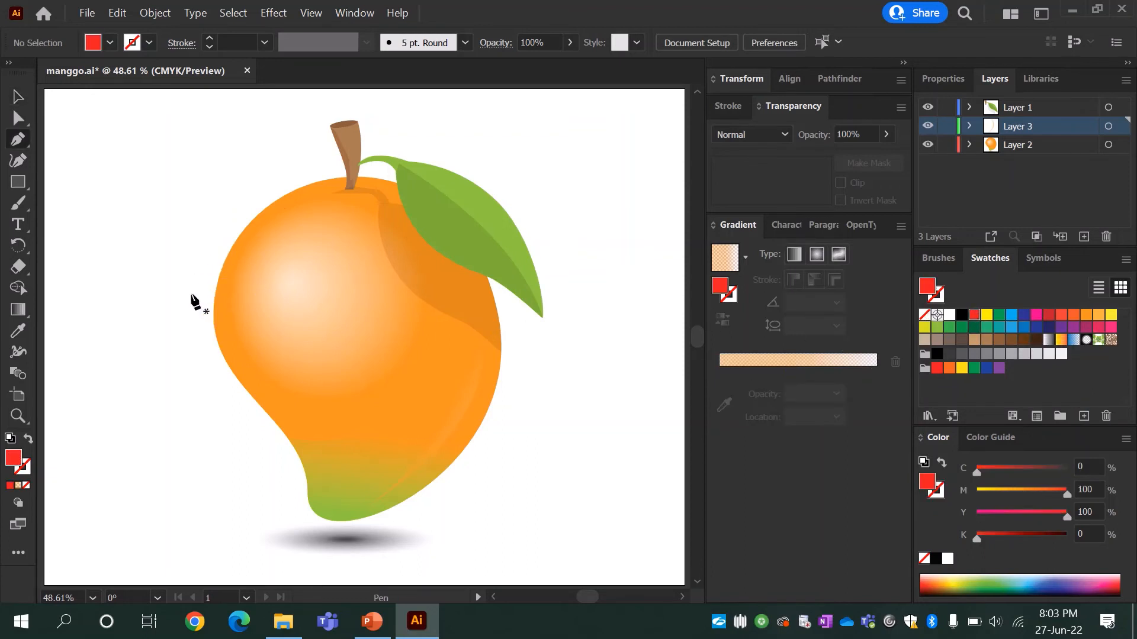
left_click(193, 251)
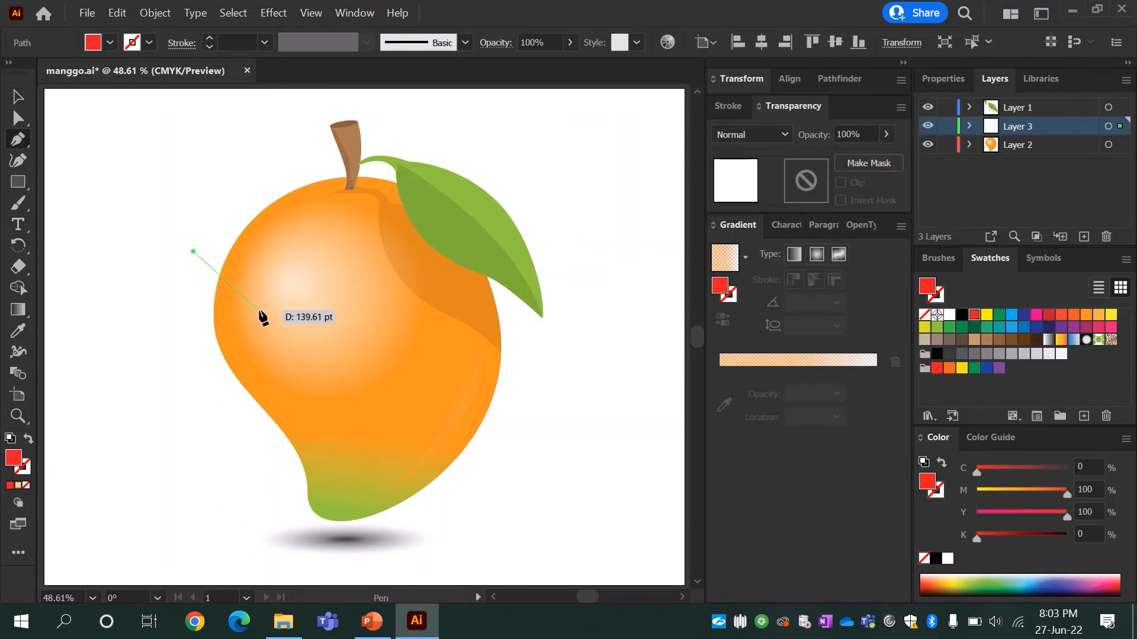
left_click_drag(259, 310, 321, 329)
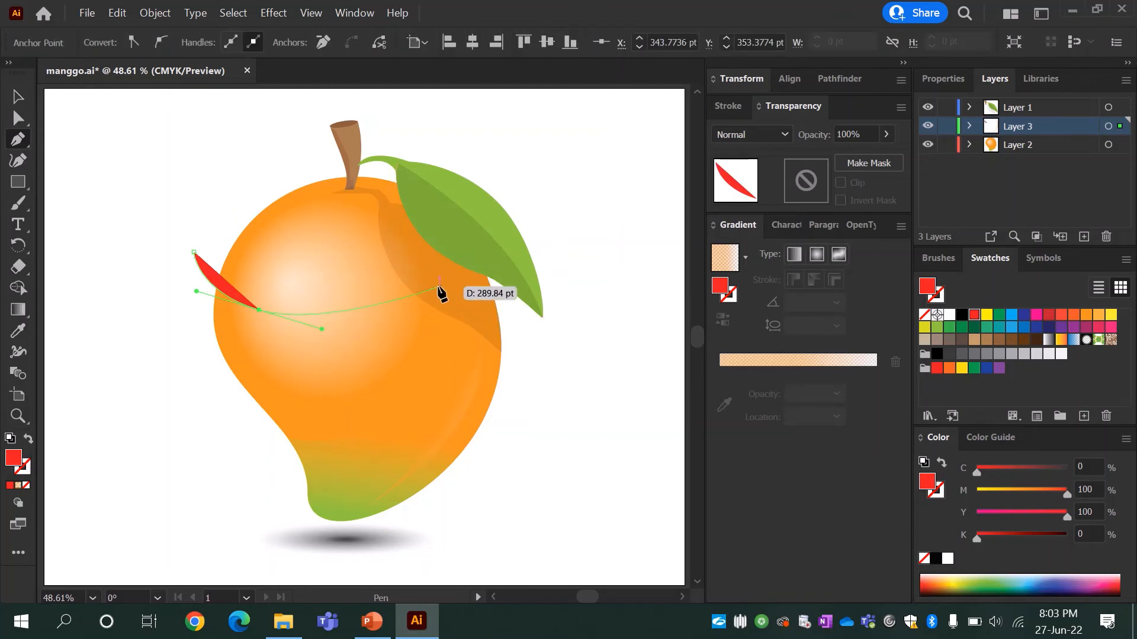
left_click_drag(439, 283, 496, 306)
left_click_drag(589, 325, 608, 307)
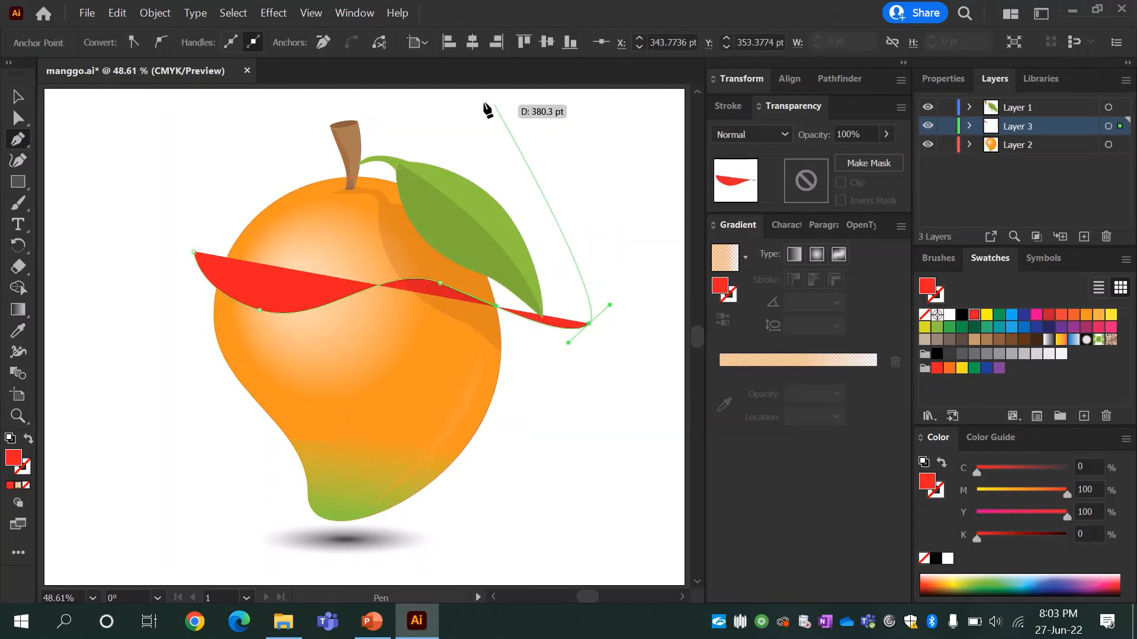
left_click(474, 101)
left_click(341, 102)
left_click(243, 141)
left_click(195, 261)
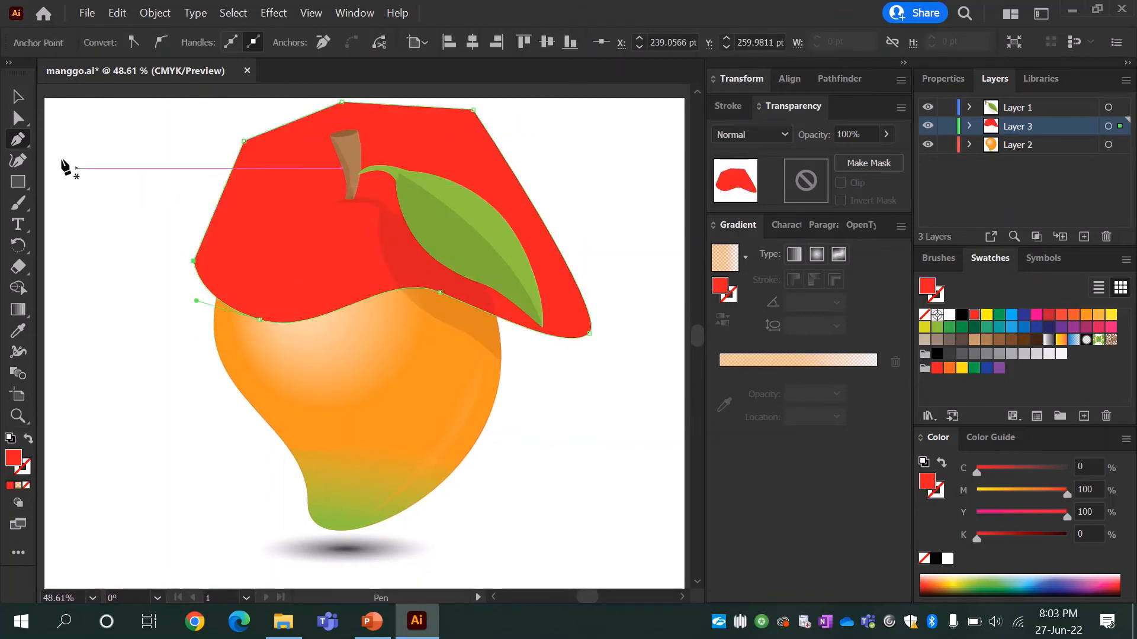
Step: Trim away the part of the red shape outside the mango's outline with the Shape Builder tool
key("v")
left_click(264, 406, "shift")
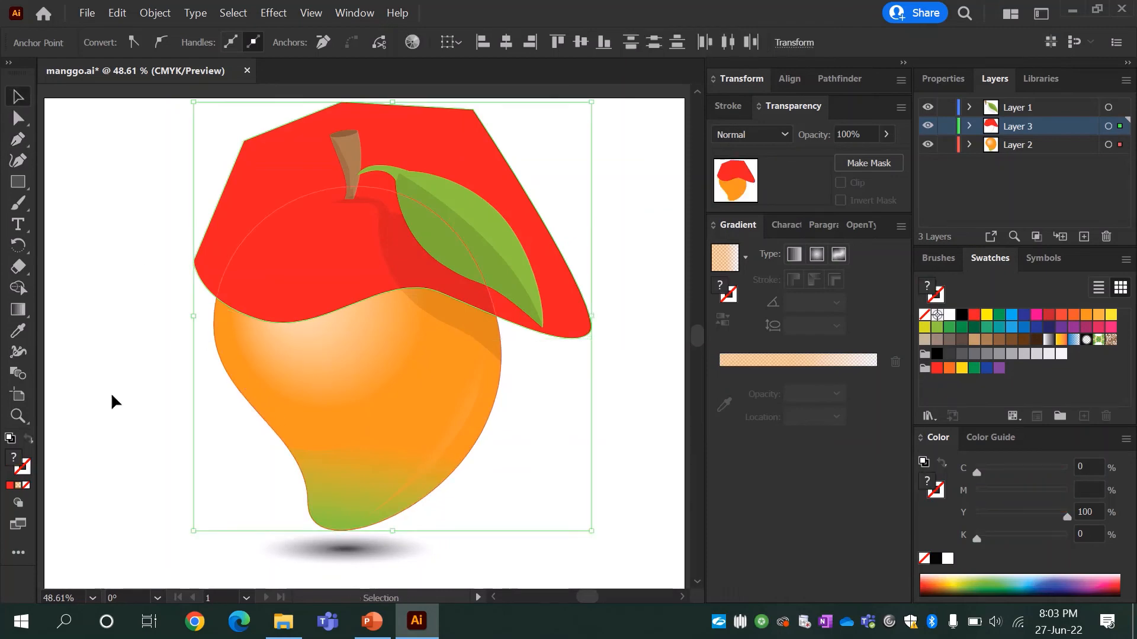
left_click(19, 289)
left_click(276, 183, "alt")
key("v")
left_click(276, 180)
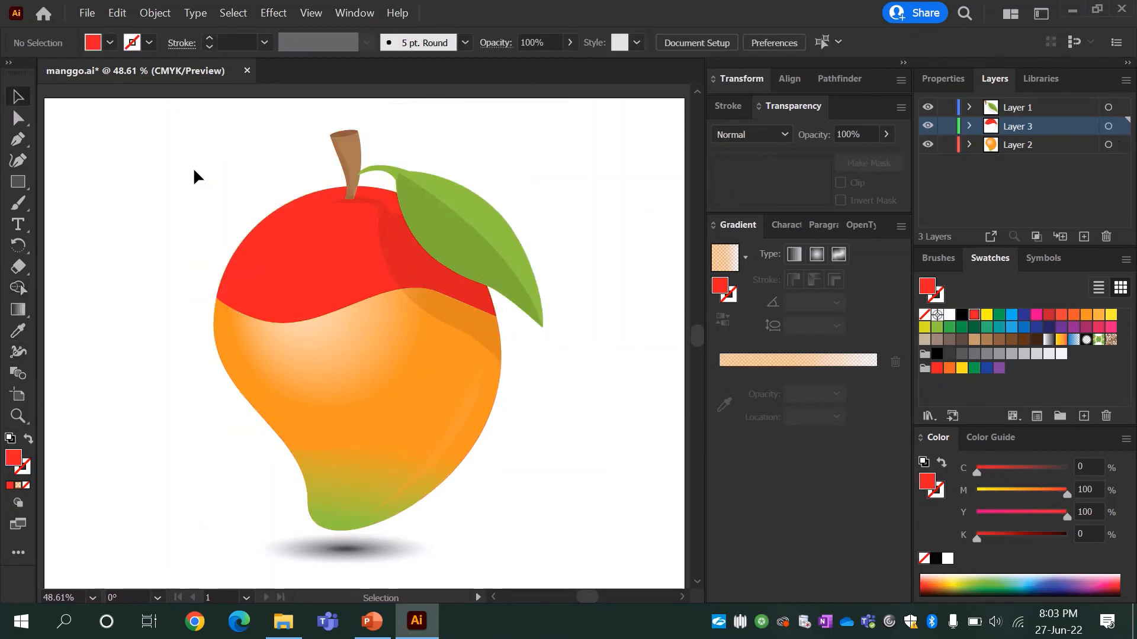
Step: Copy the green tip's gradient onto the red top shape with the Eyedropper and replace its green stop with red
left_click(310, 231)
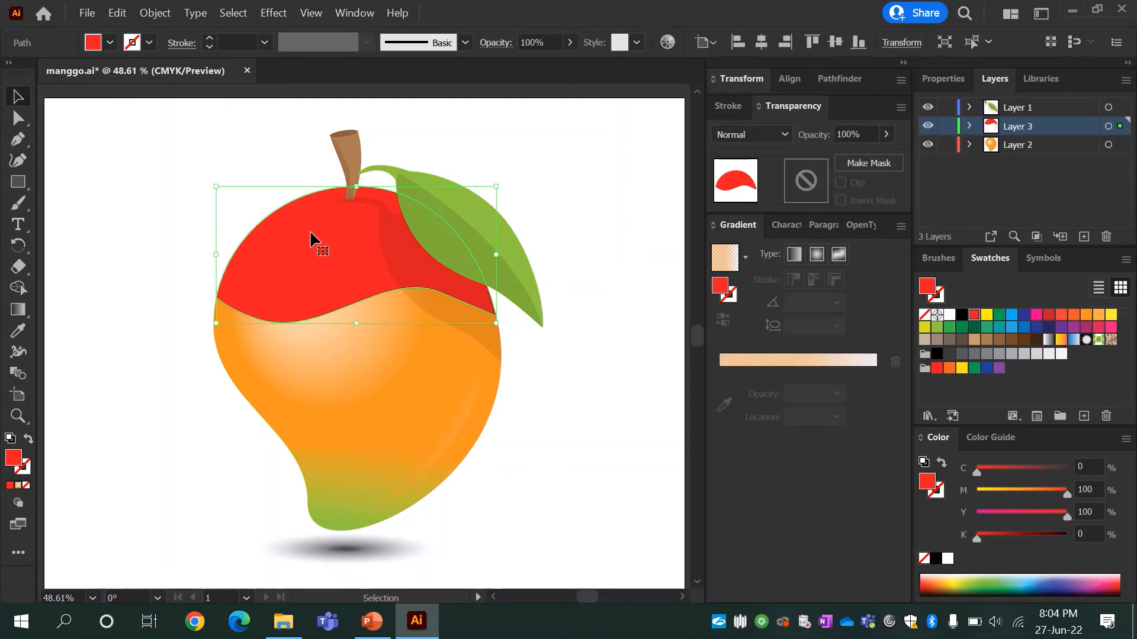
key("i")
left_click(349, 511)
key("v")
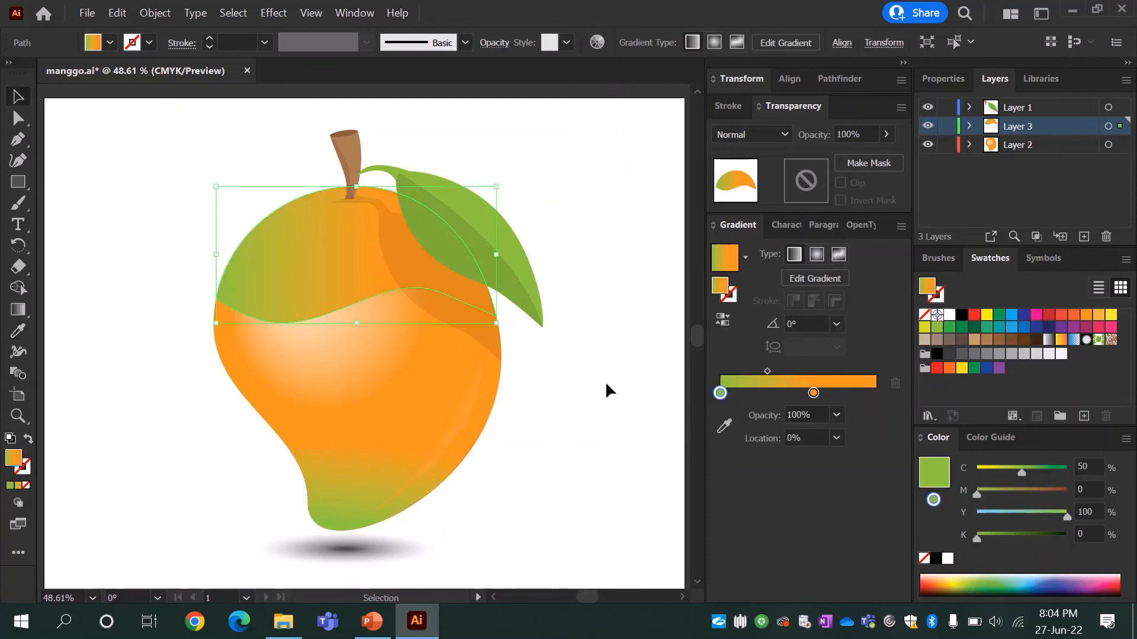
left_click(606, 388)
left_click(320, 257)
left_click_drag(974, 314, 719, 395)
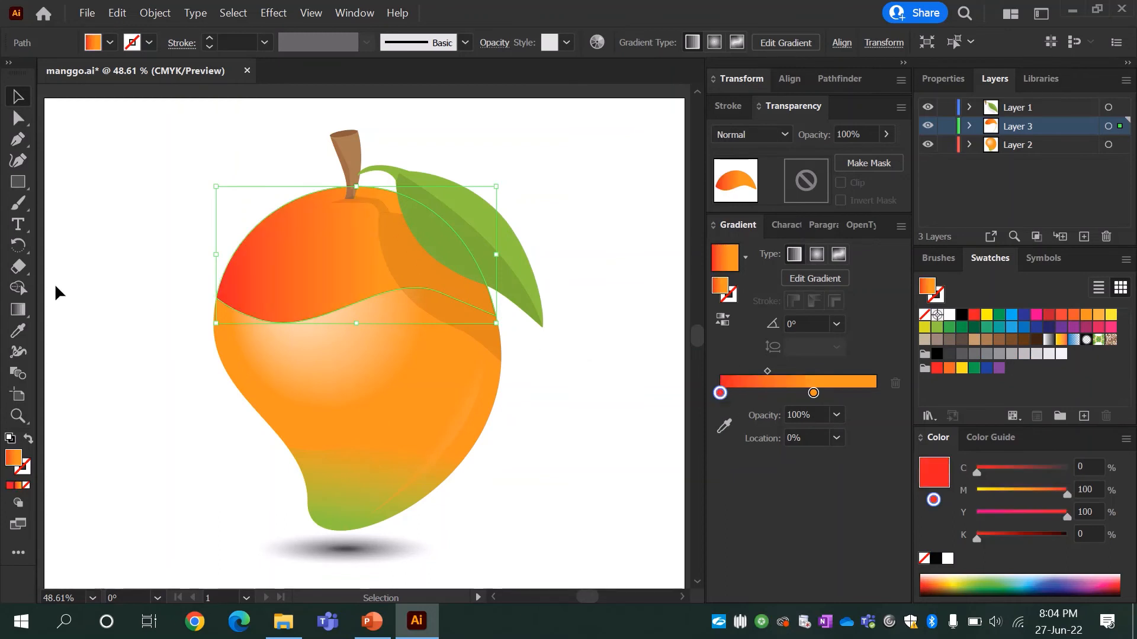
Step: Rotate the top shape's gradient to about -89° and start its red end at the stem
left_click(22, 289)
left_click(17, 311)
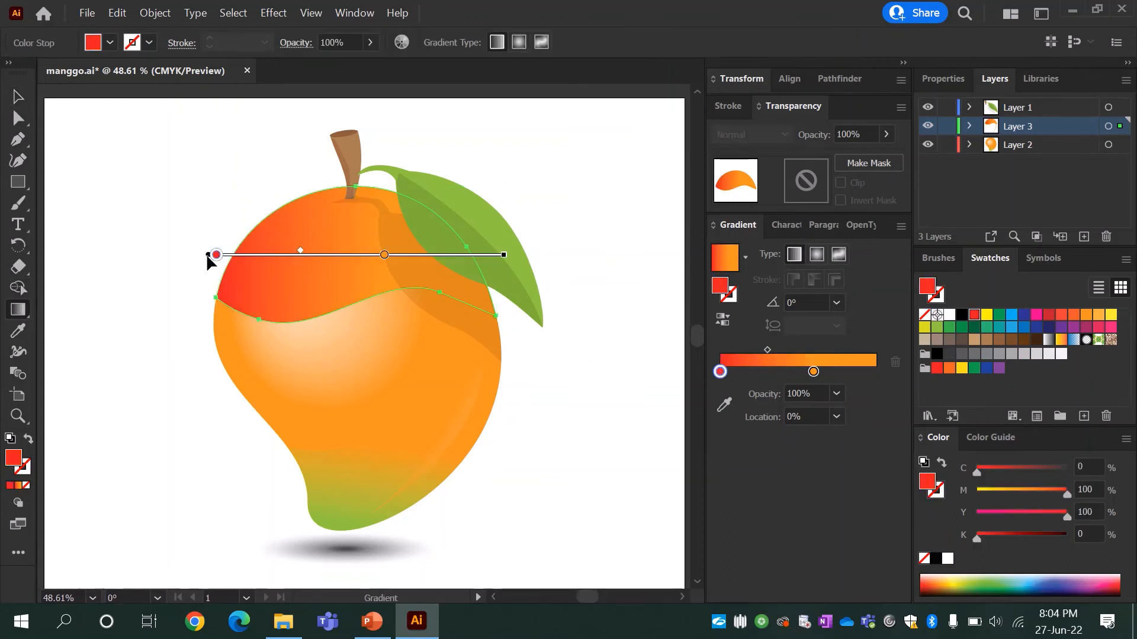
left_click_drag(207, 254, 220, 255)
mouse_move(520, 256)
left_mouse_down()
mouse_move(474, 341)
mouse_move(231, 391)
left_mouse_up()
mouse_move(230, 249)
left_mouse_down()
mouse_move(356, 251)
mouse_move(358, 159)
left_mouse_up()
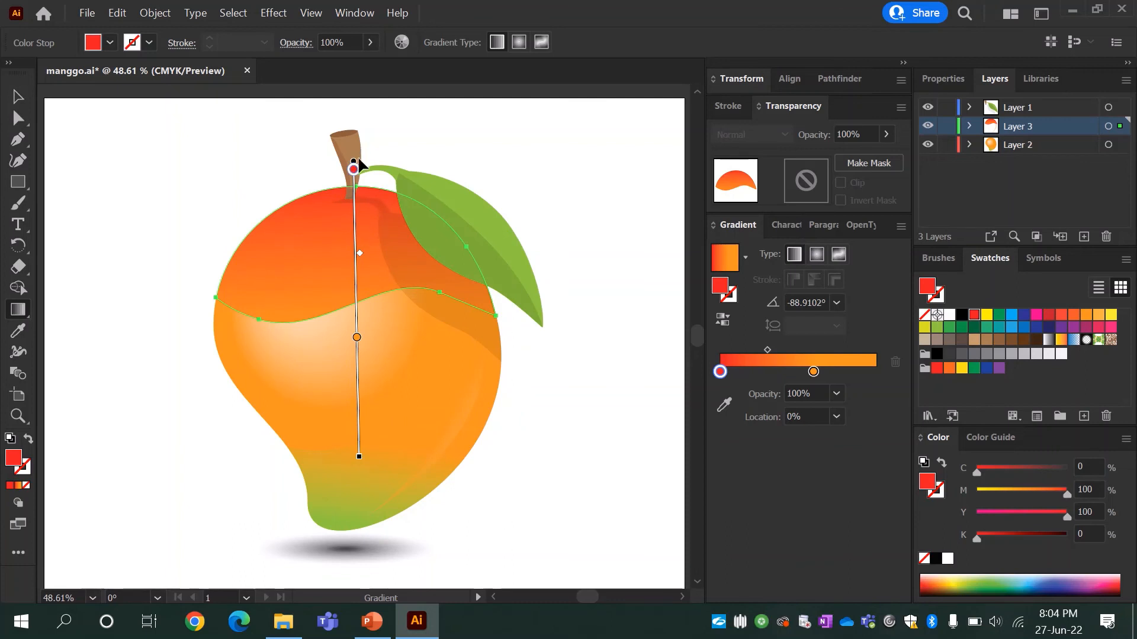
Step: Tilt the top shape's gradient to about -106°, shorten it and place the orange stop at about 58%
left_click_drag(357, 463, 257, 392)
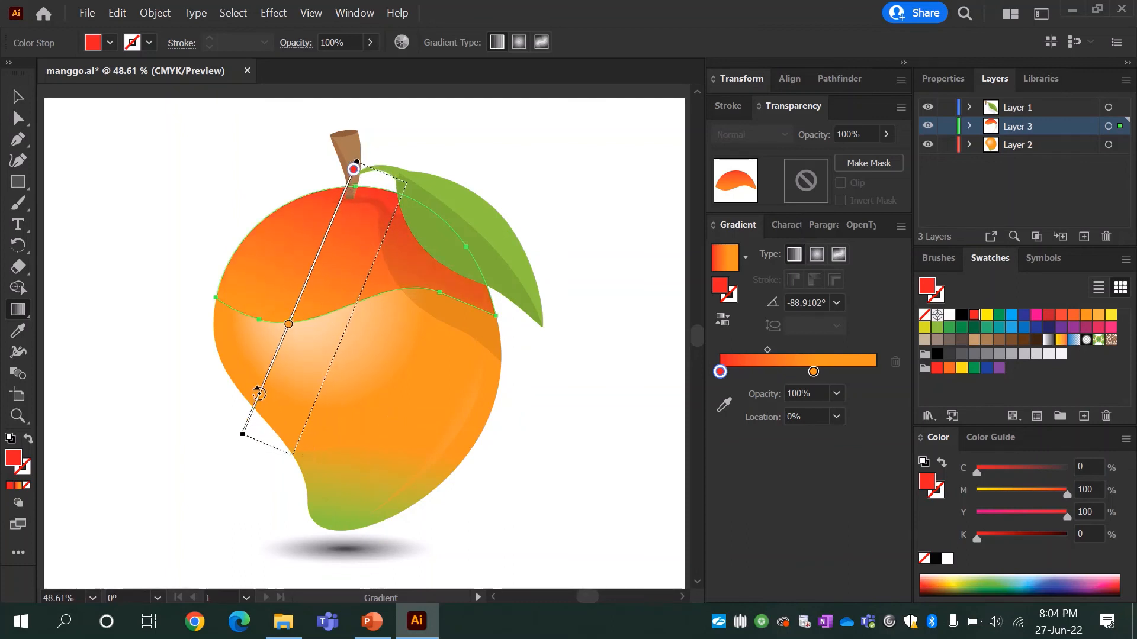
left_click_drag(304, 289, 354, 309)
mouse_move(292, 452)
left_mouse_down()
mouse_move(300, 376)
mouse_move(316, 351)
left_mouse_up()
mouse_move(363, 289)
left_mouse_down()
mouse_move(371, 268)
mouse_move(364, 285)
left_mouse_up()
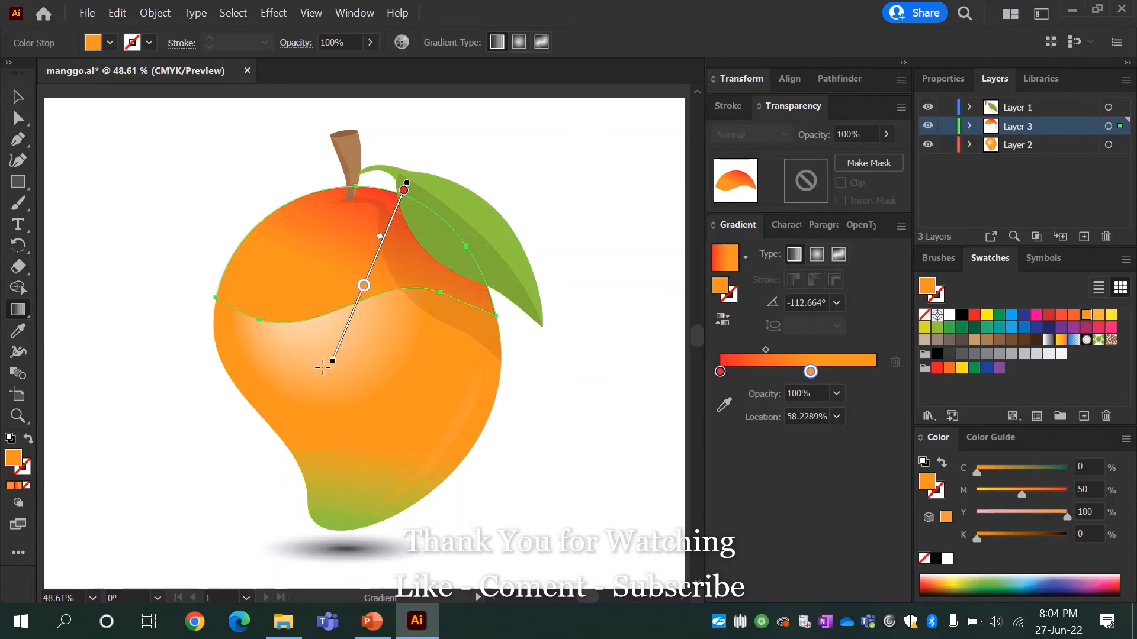
mouse_move(320, 365)
left_mouse_down()
mouse_move(332, 382)
mouse_move(346, 375)
left_mouse_up()
key("ctrl+z")
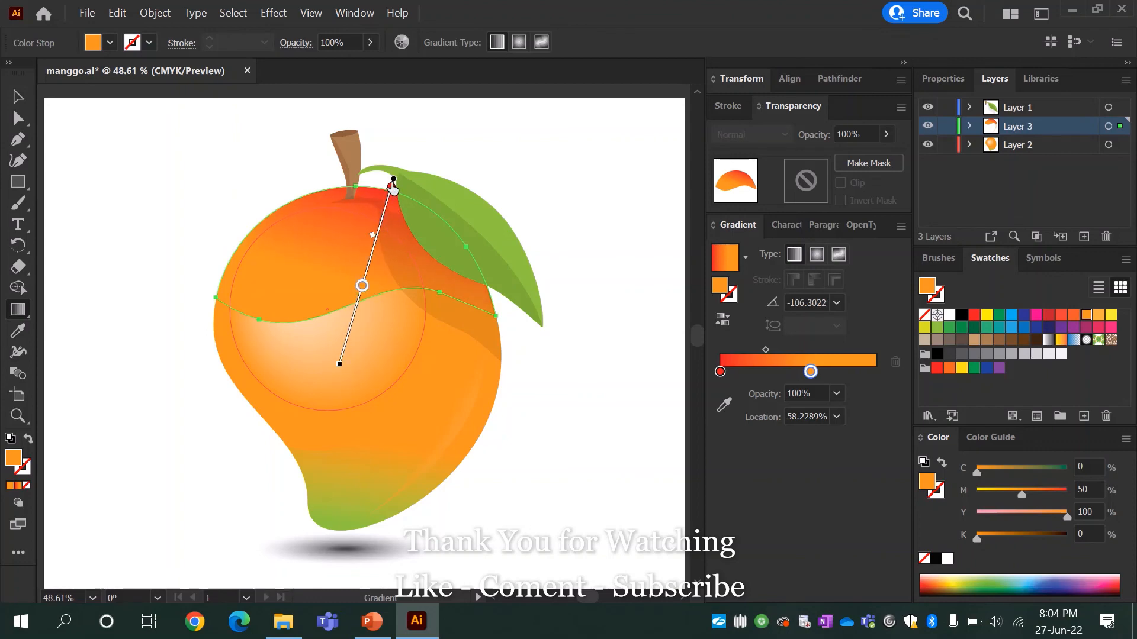
mouse_move(393, 177)
left_mouse_down()
mouse_move(366, 174)
mouse_move(392, 183)
left_mouse_up()
key("v")
left_click(105, 135)
Step: Set the opacity of the top shape's orange gradient stop to 30%
left_click(306, 286)
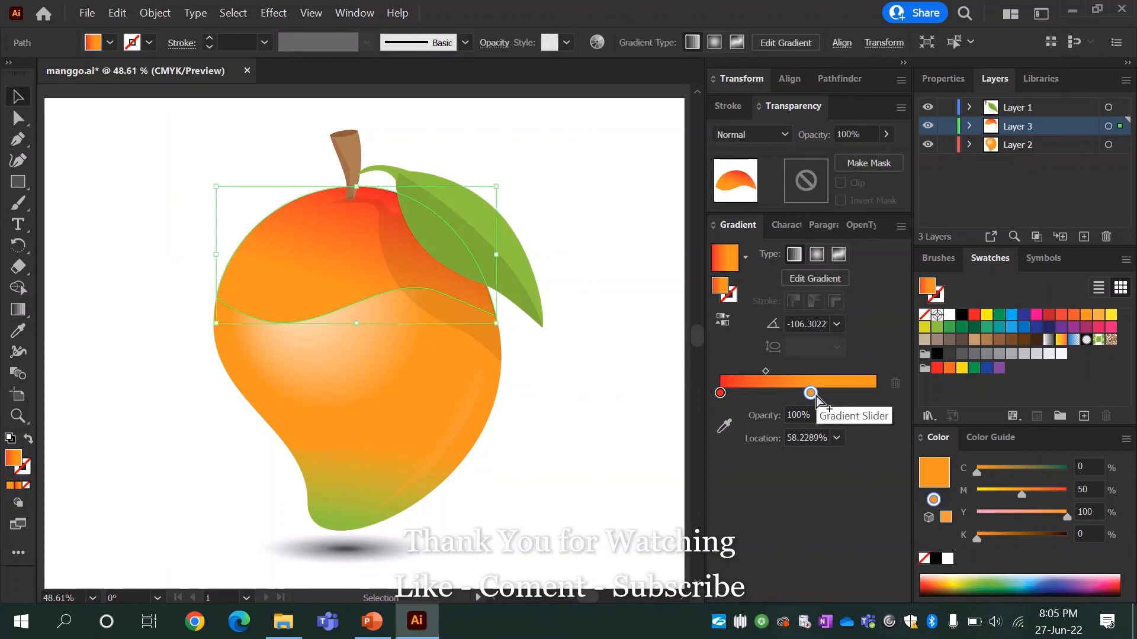
left_click(837, 415)
left_click(855, 262)
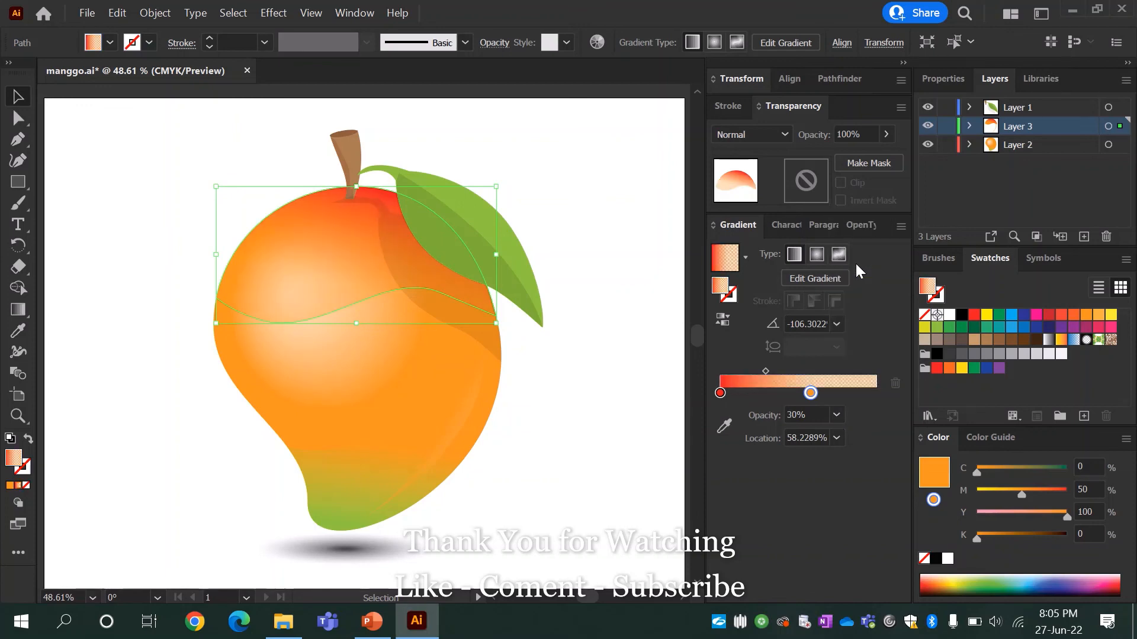
left_click(644, 333)
Step: Shorten the top shape's gradient, place its orange stop at about 66% and rotate it to about -105°
left_click(362, 277)
left_click(19, 309)
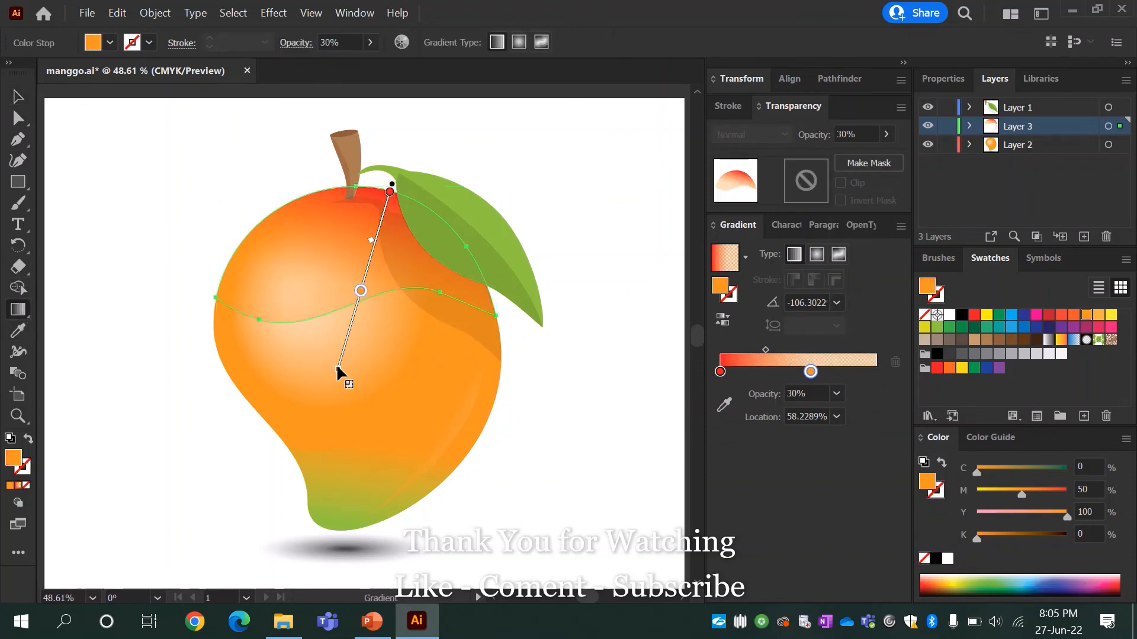
left_click_drag(336, 364, 348, 310)
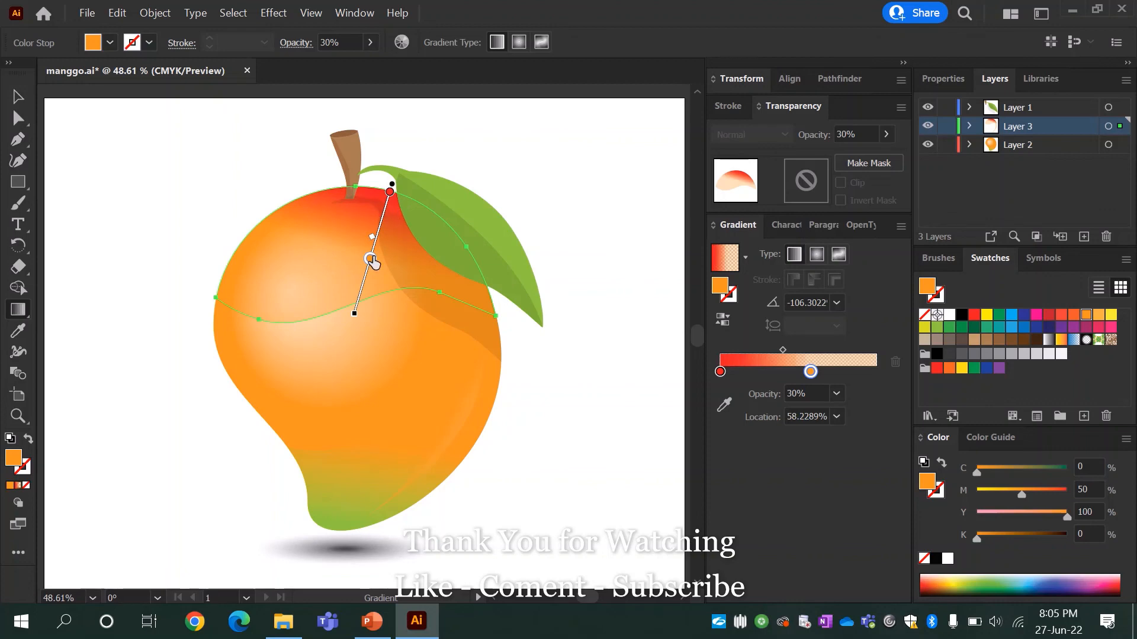
left_click_drag(372, 265, 368, 273)
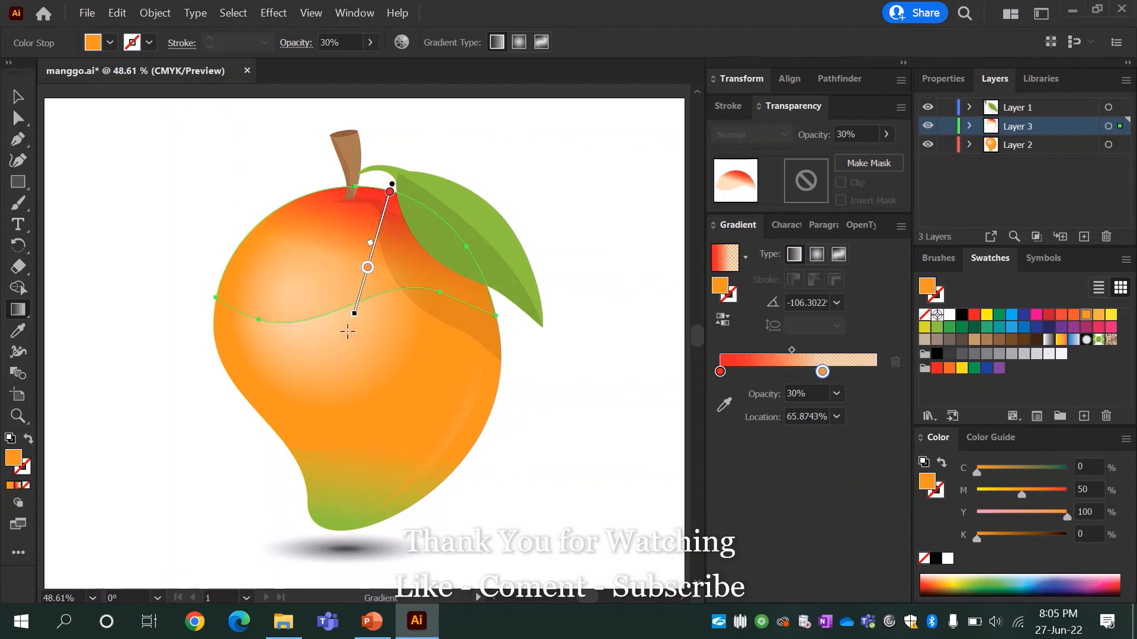
mouse_move(350, 321)
left_mouse_down()
mouse_move(369, 325)
mouse_move(351, 337)
left_mouse_up()
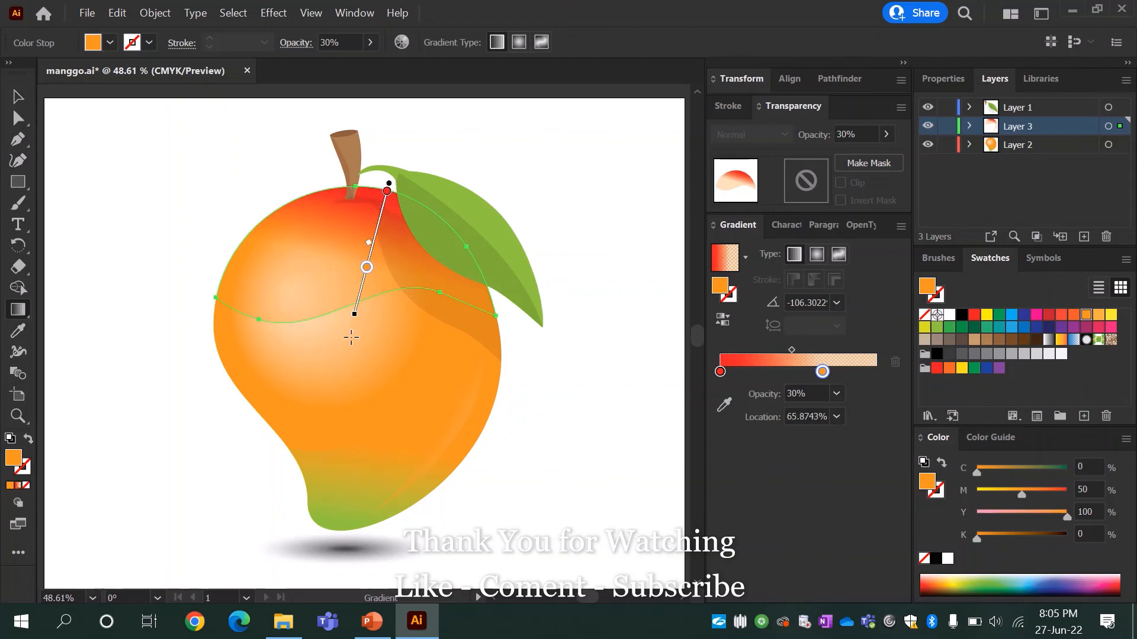
Step: Reduce the opacity of the top shape's orange gradient stop to 10% and deselect the shape
left_click(834, 395)
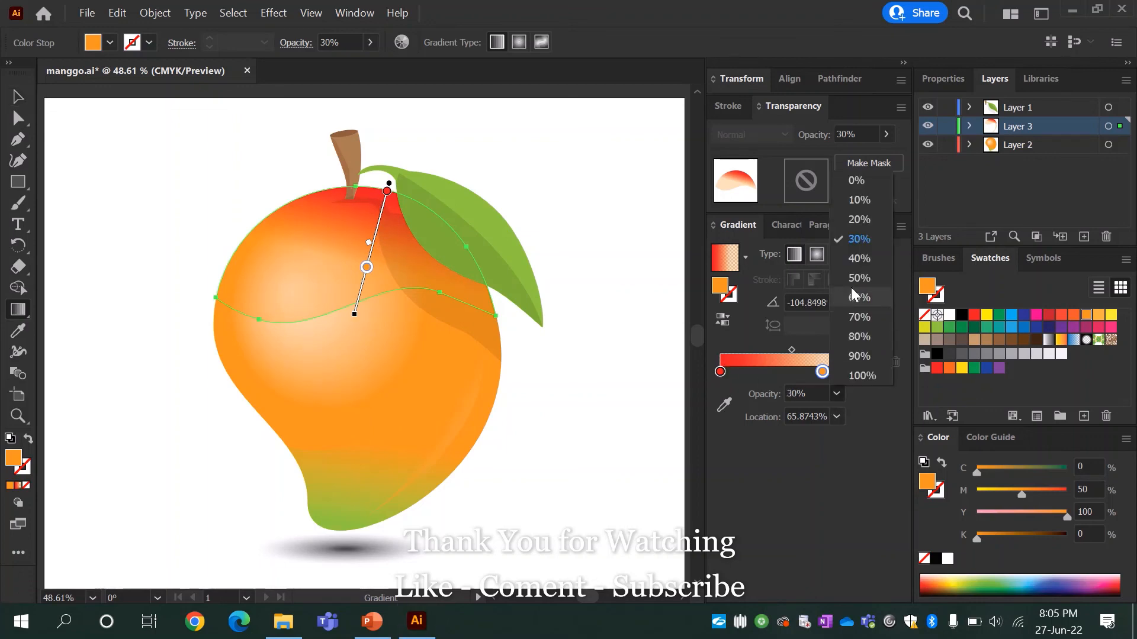
left_click(857, 202)
key("v")
left_click(108, 166)
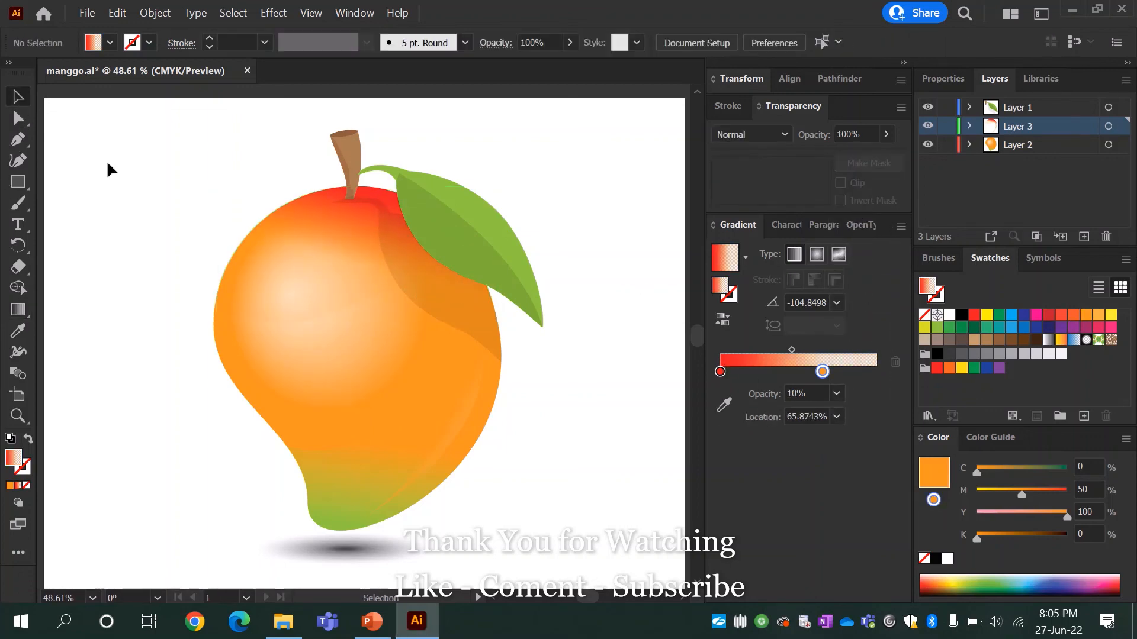